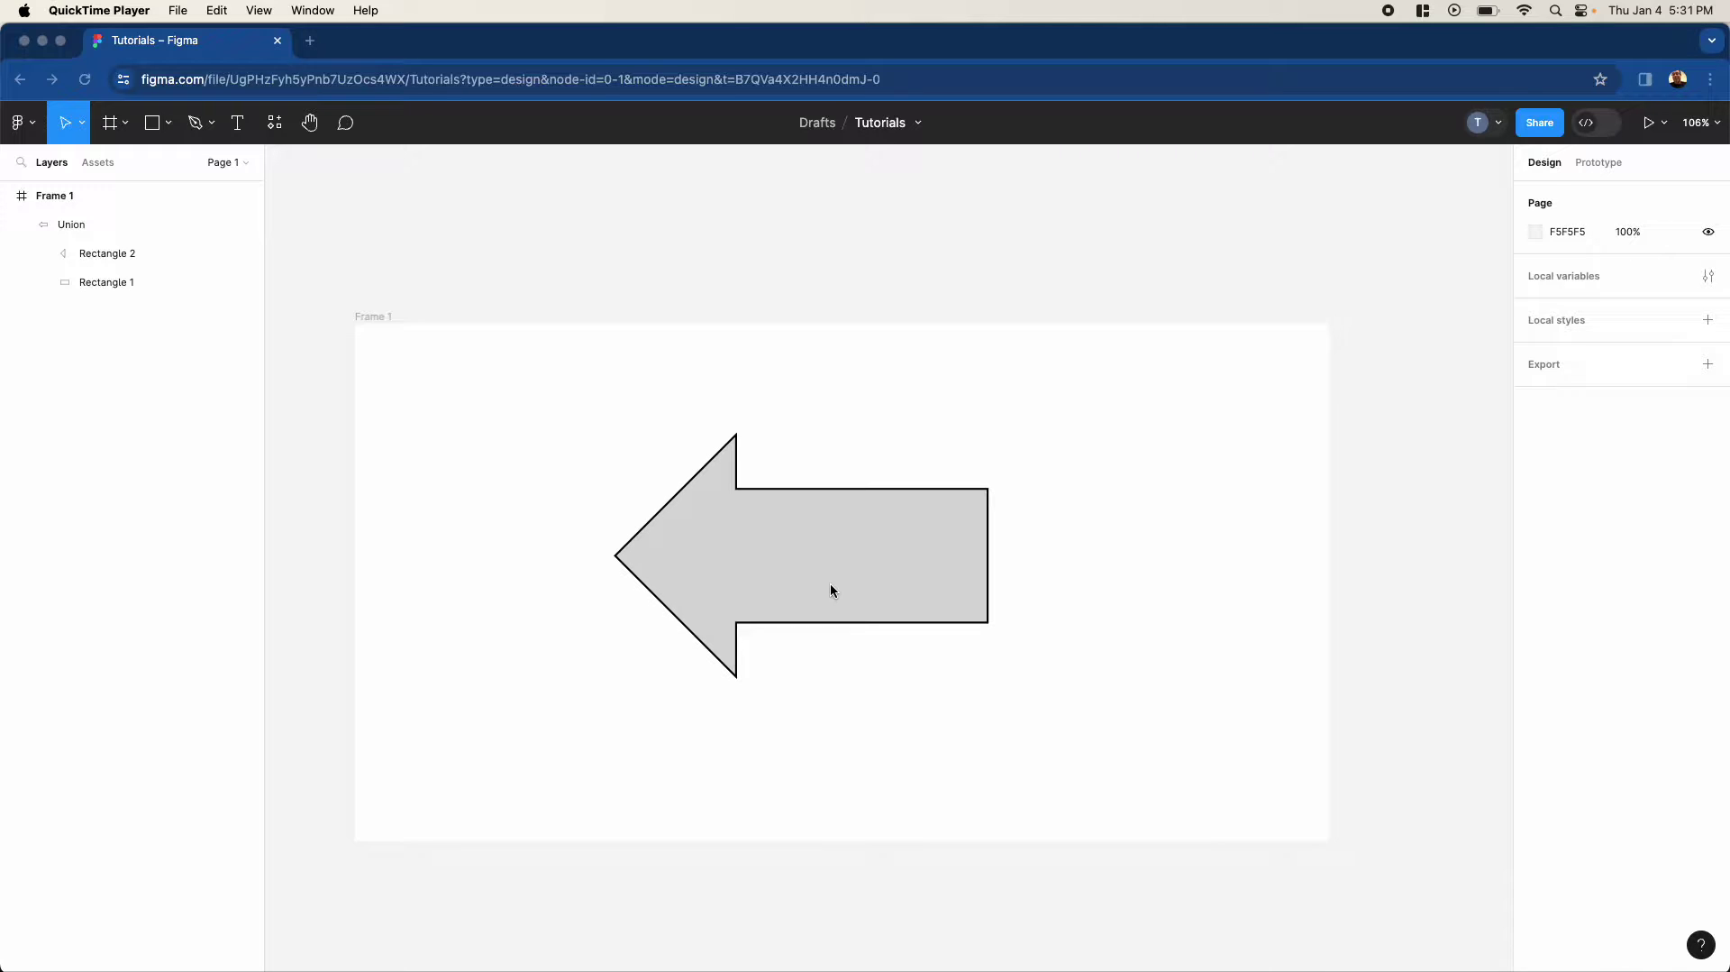
Step: Pen-draw a closed seven-point left-pointing arrow outline to the right of the grey arrow
click(200, 127)
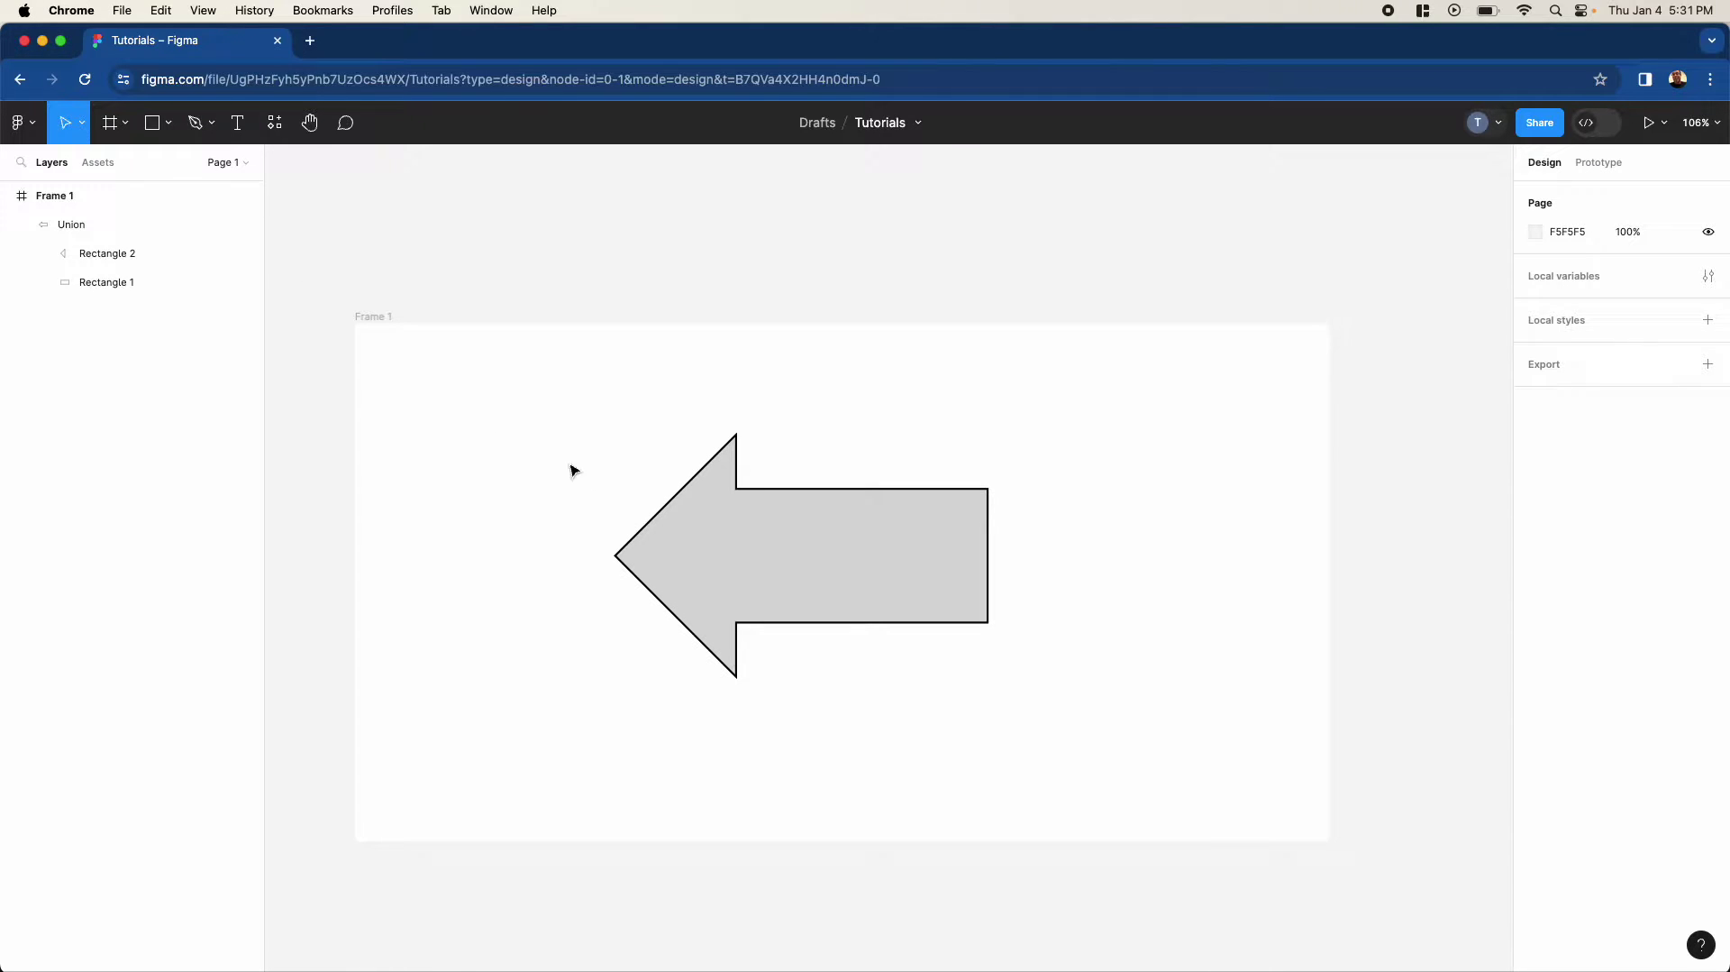
click(195, 123)
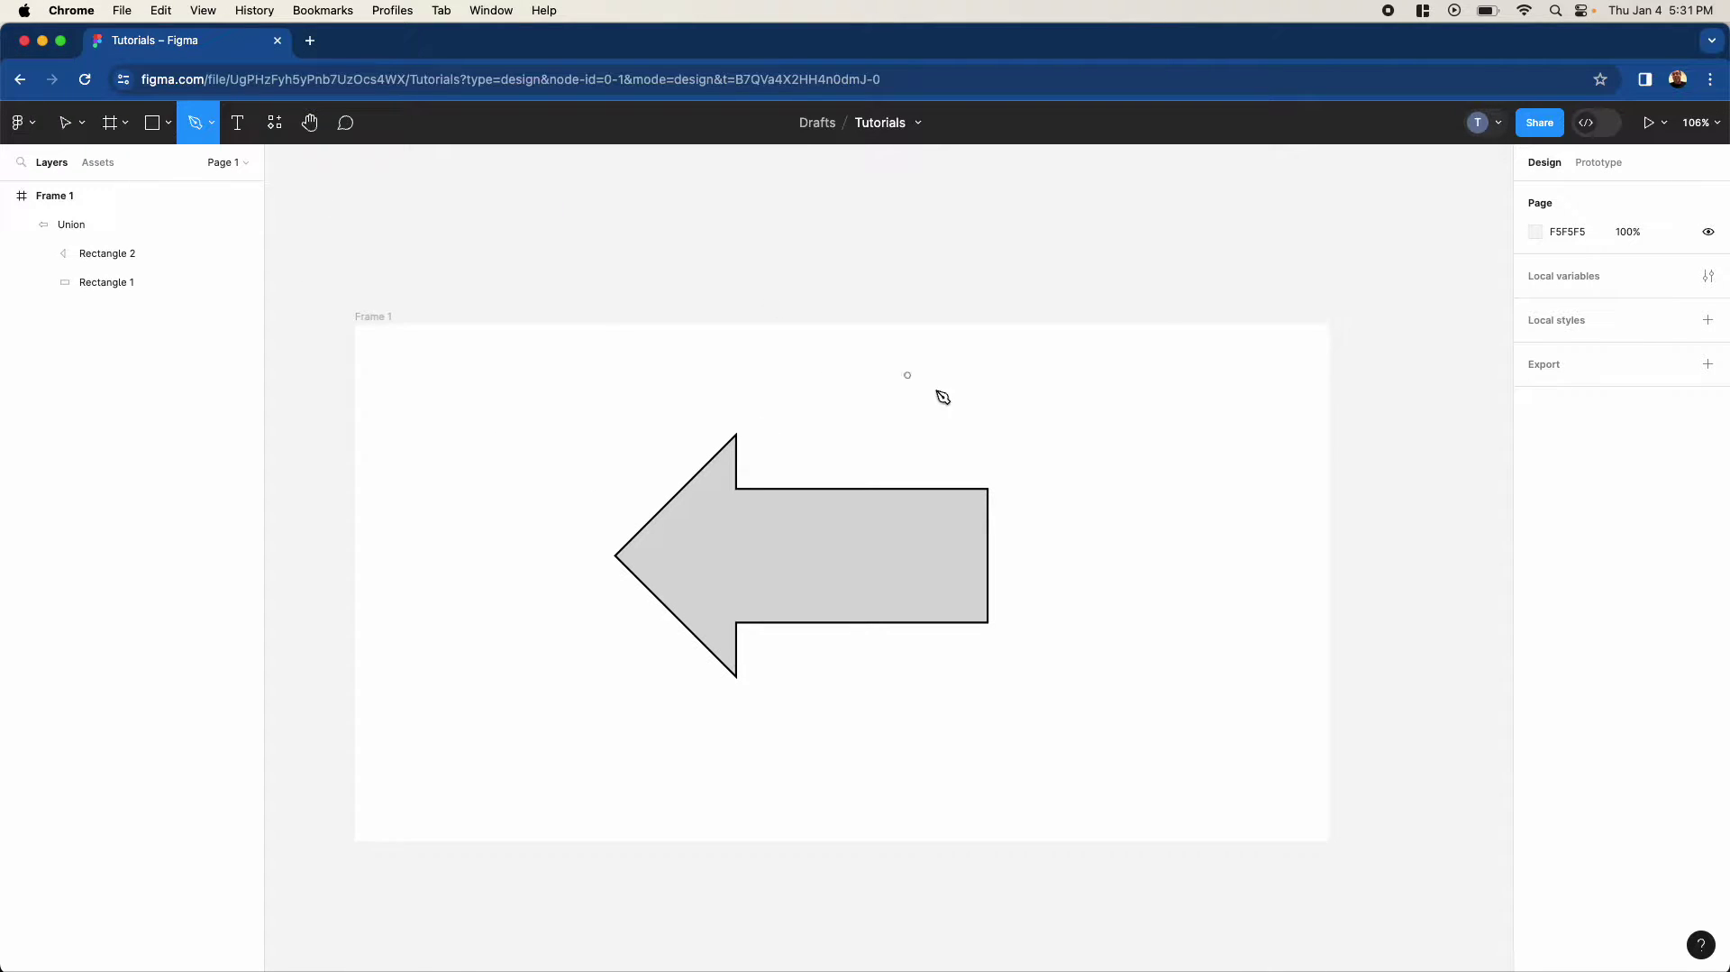
click(1096, 536)
click(1163, 470)
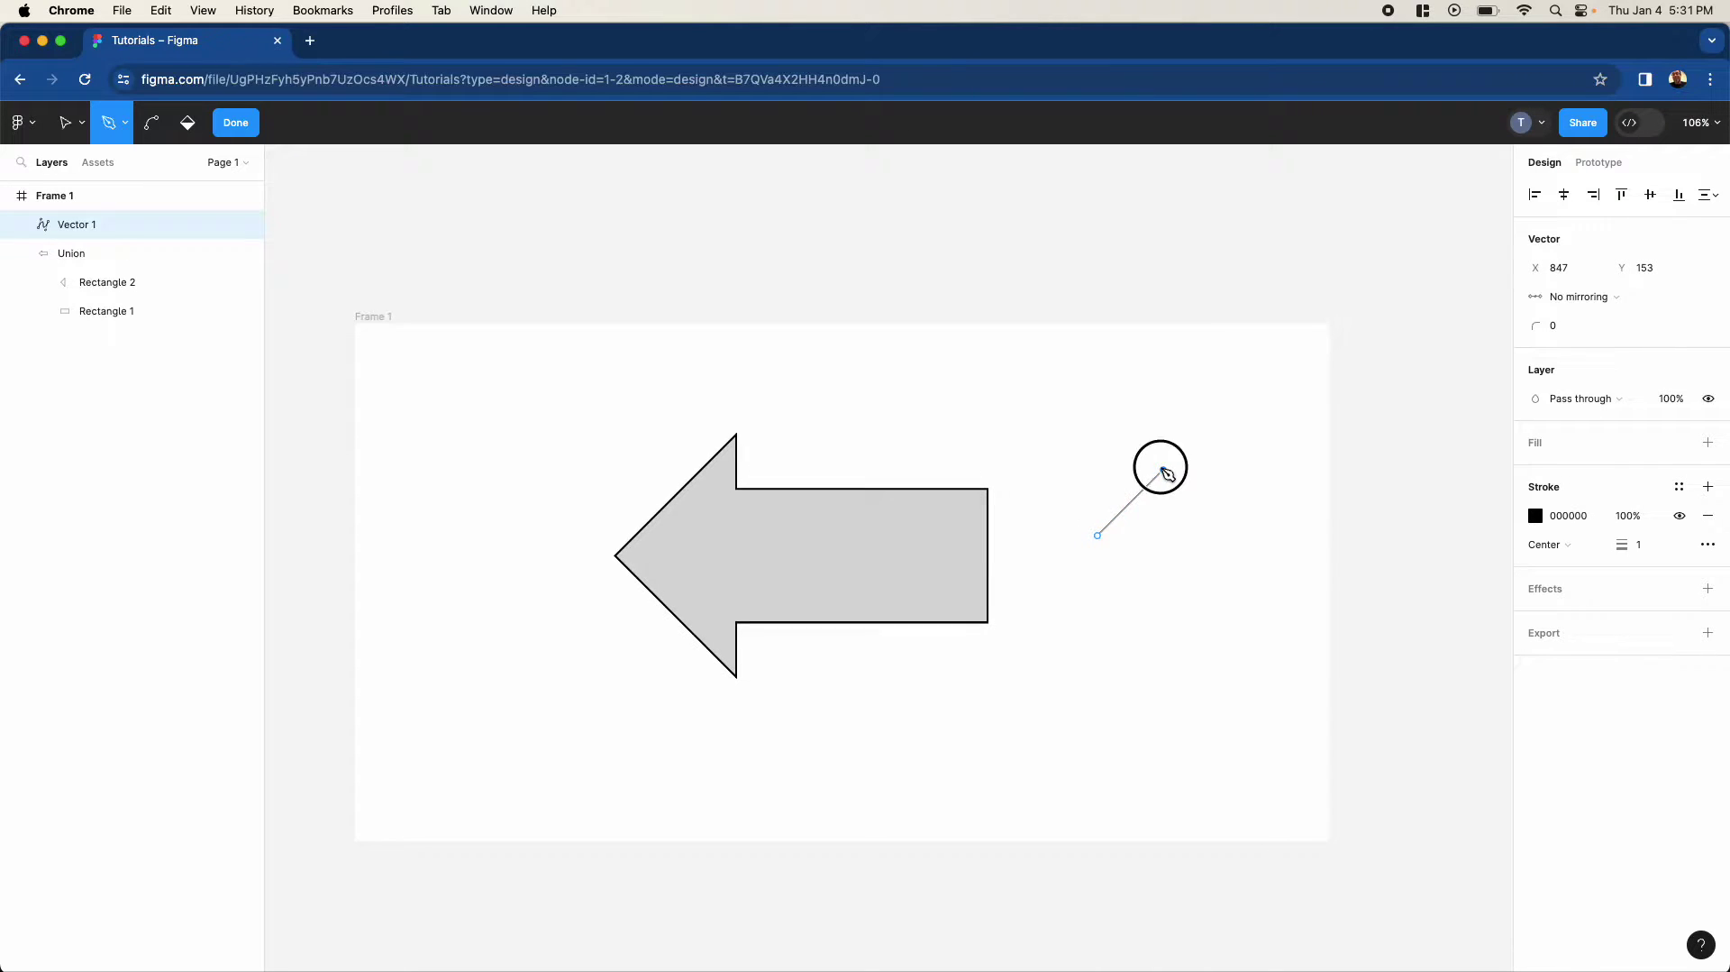
click(1164, 521)
click(1271, 521)
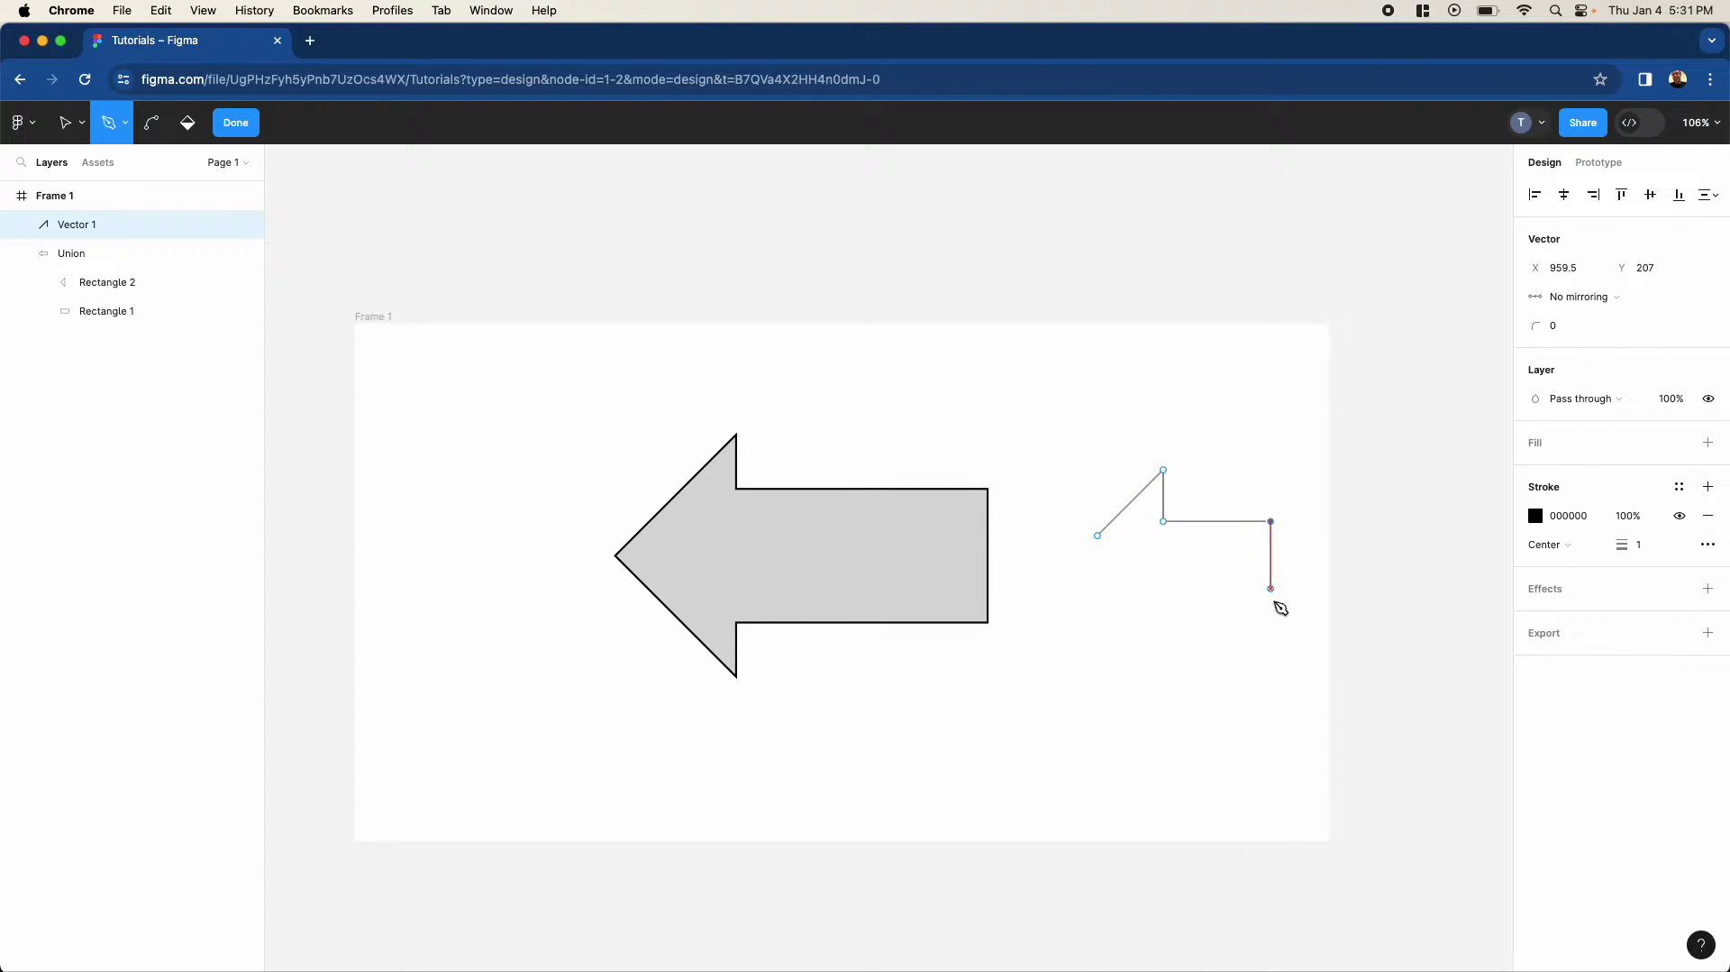
click(1271, 612)
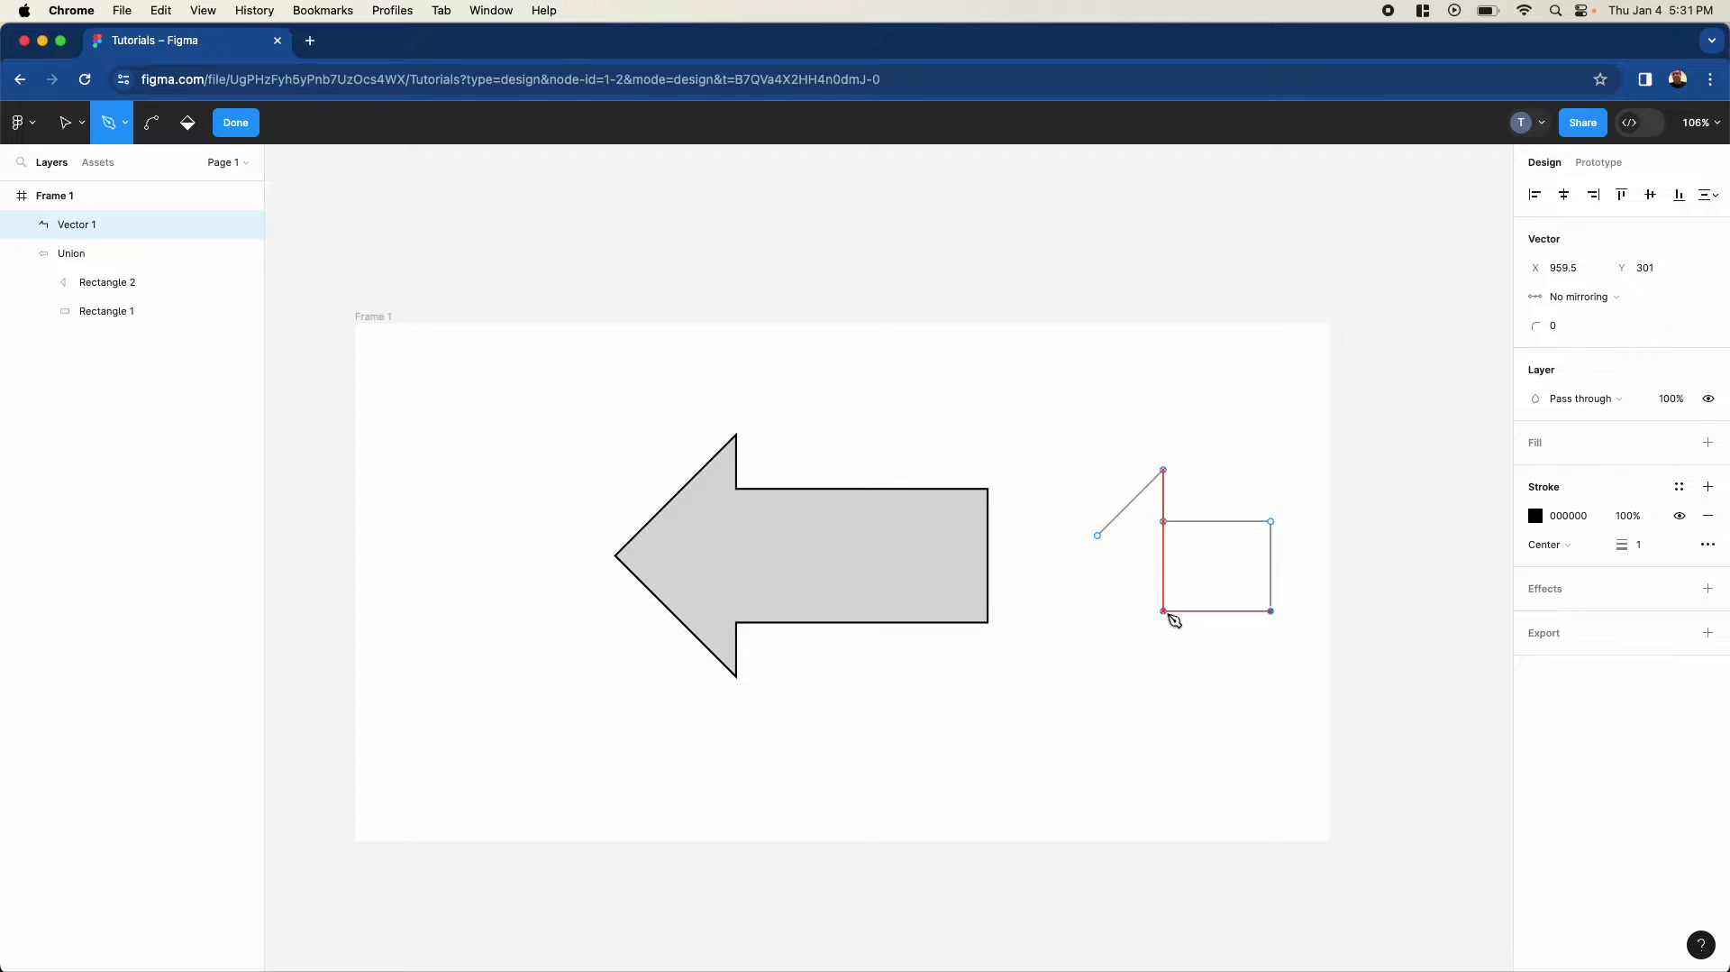
click(1163, 611)
click(1163, 651)
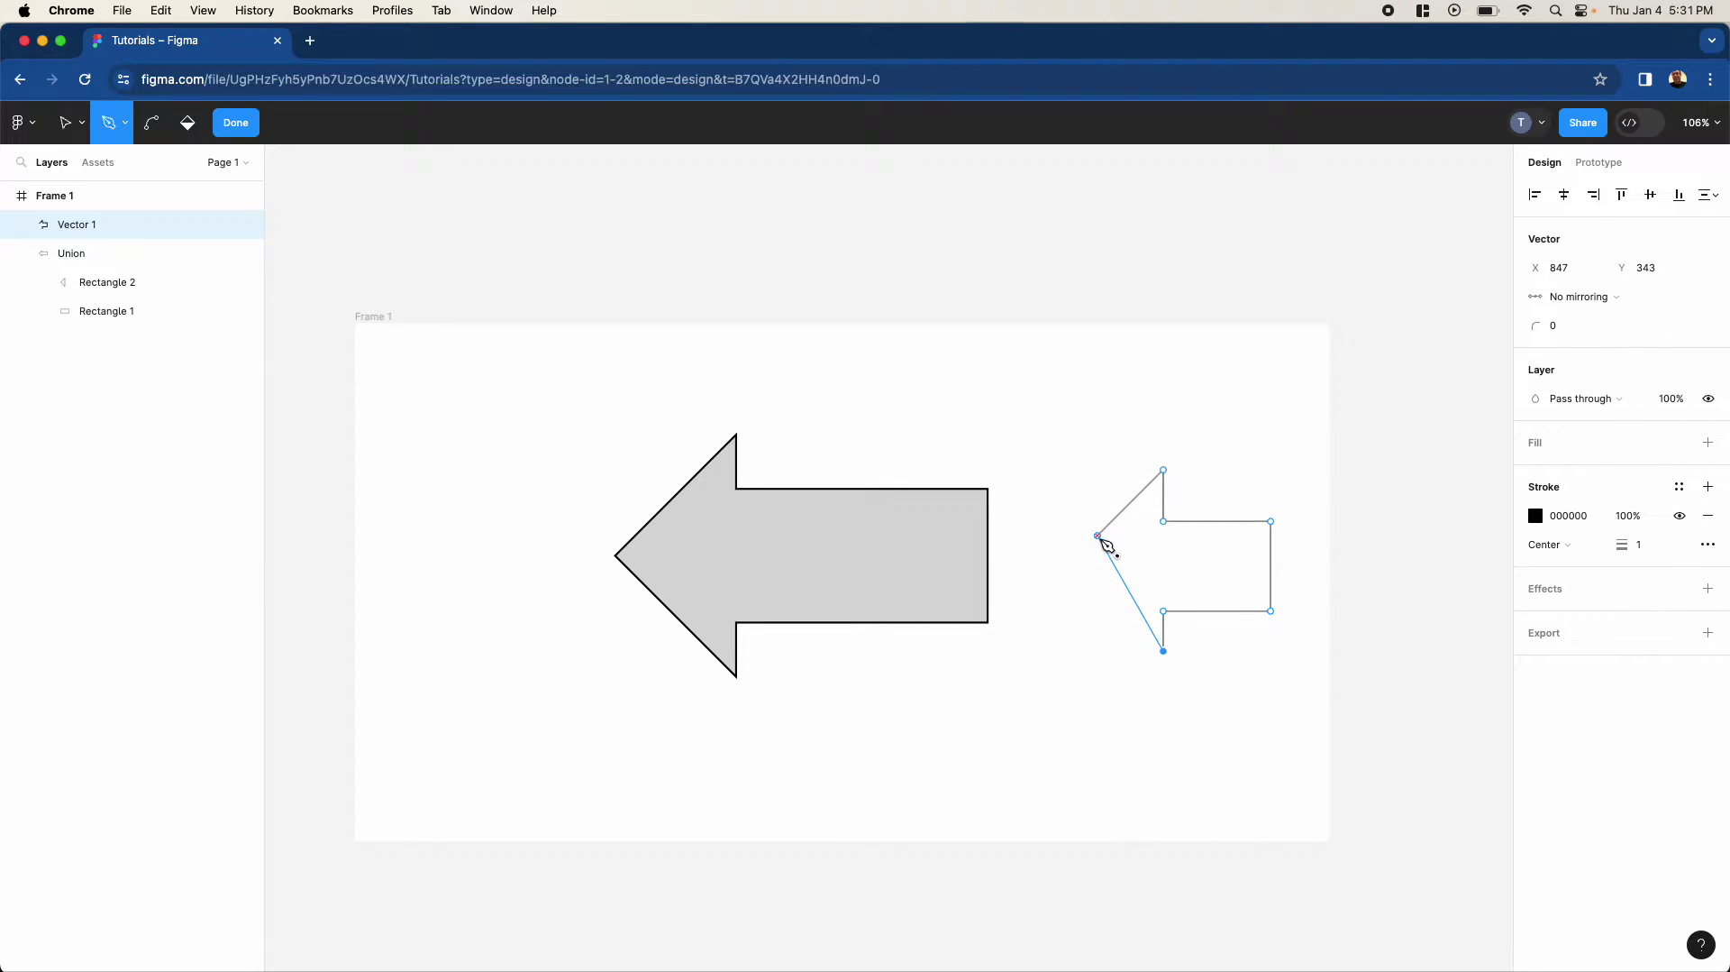
click(1098, 536)
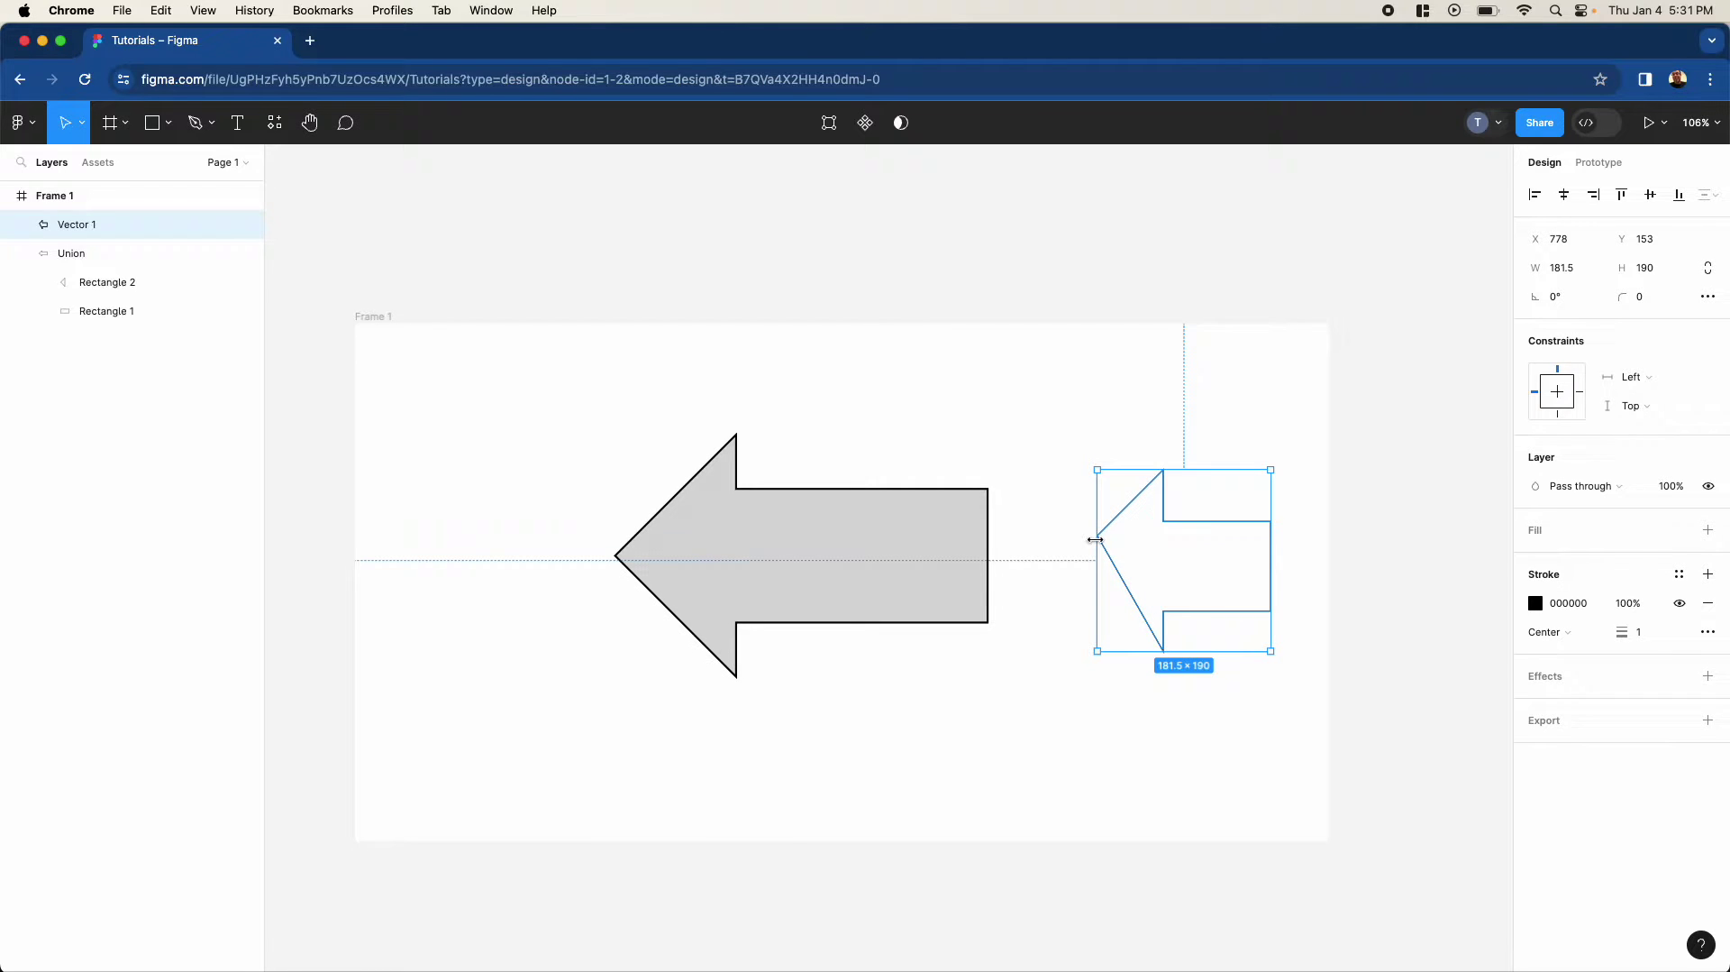
key(Escape)
Step: Drag the outline arrow's tip point down so it sits level with the arrow's middle
double_click(1125, 586)
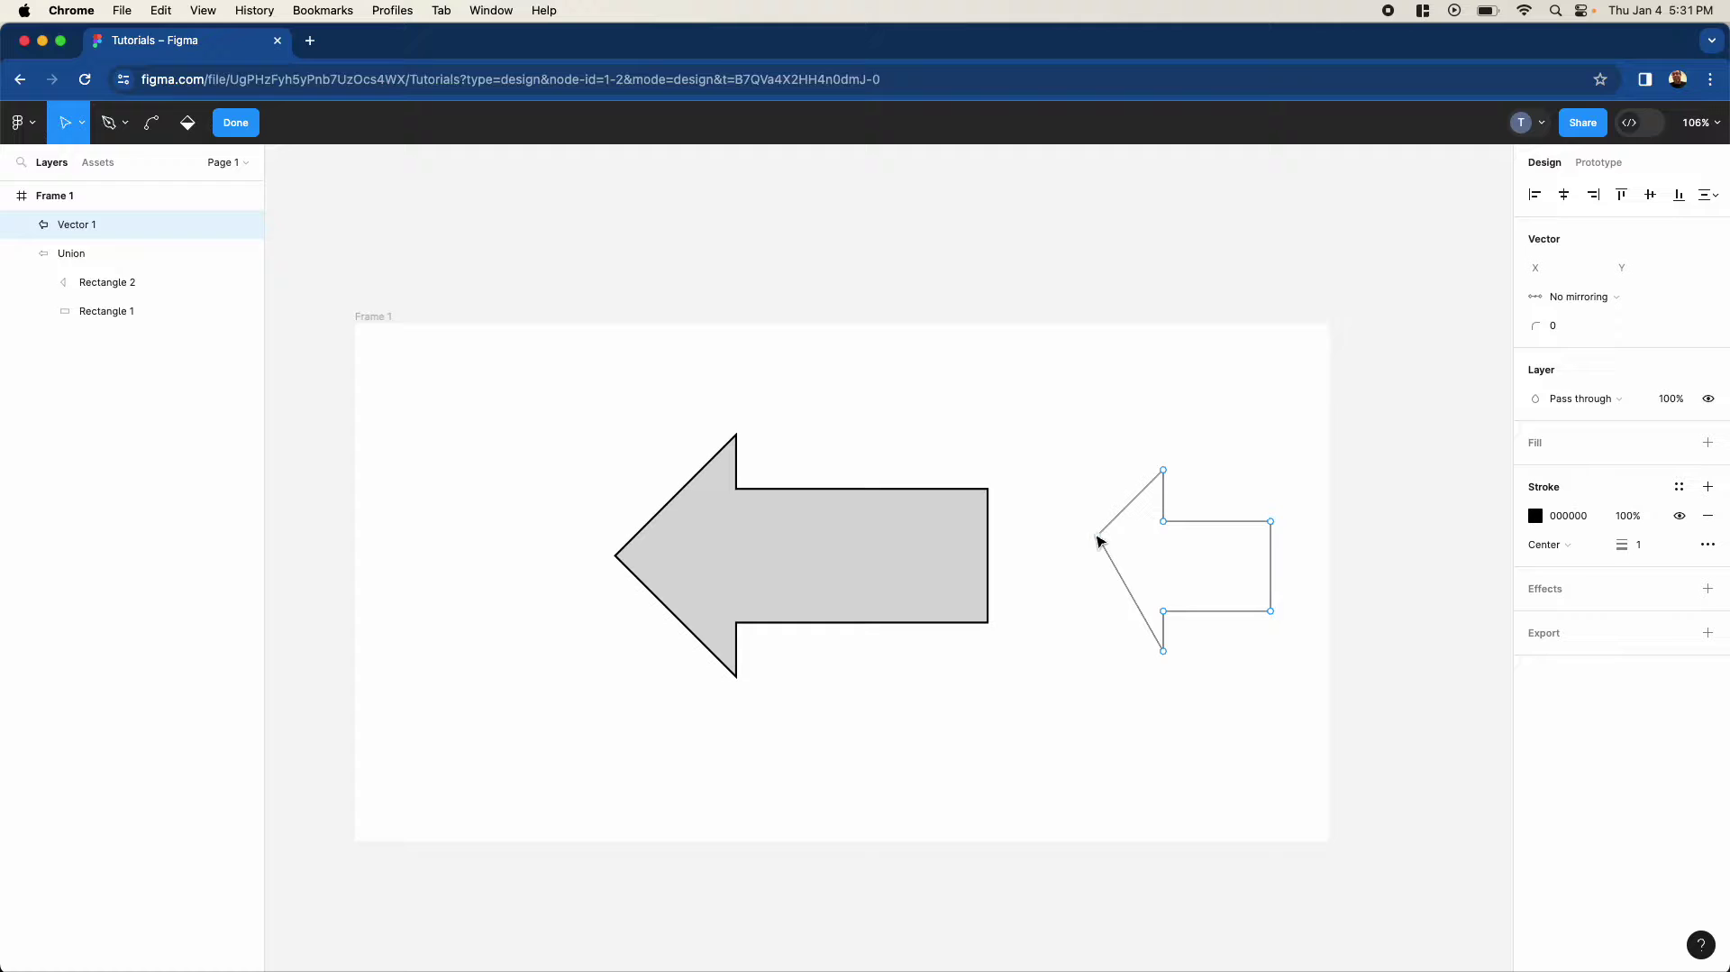
mouse_move(1097, 539)
mouse_down()
mouse_move(1102, 580)
mouse_move(1078, 564)
mouse_up()
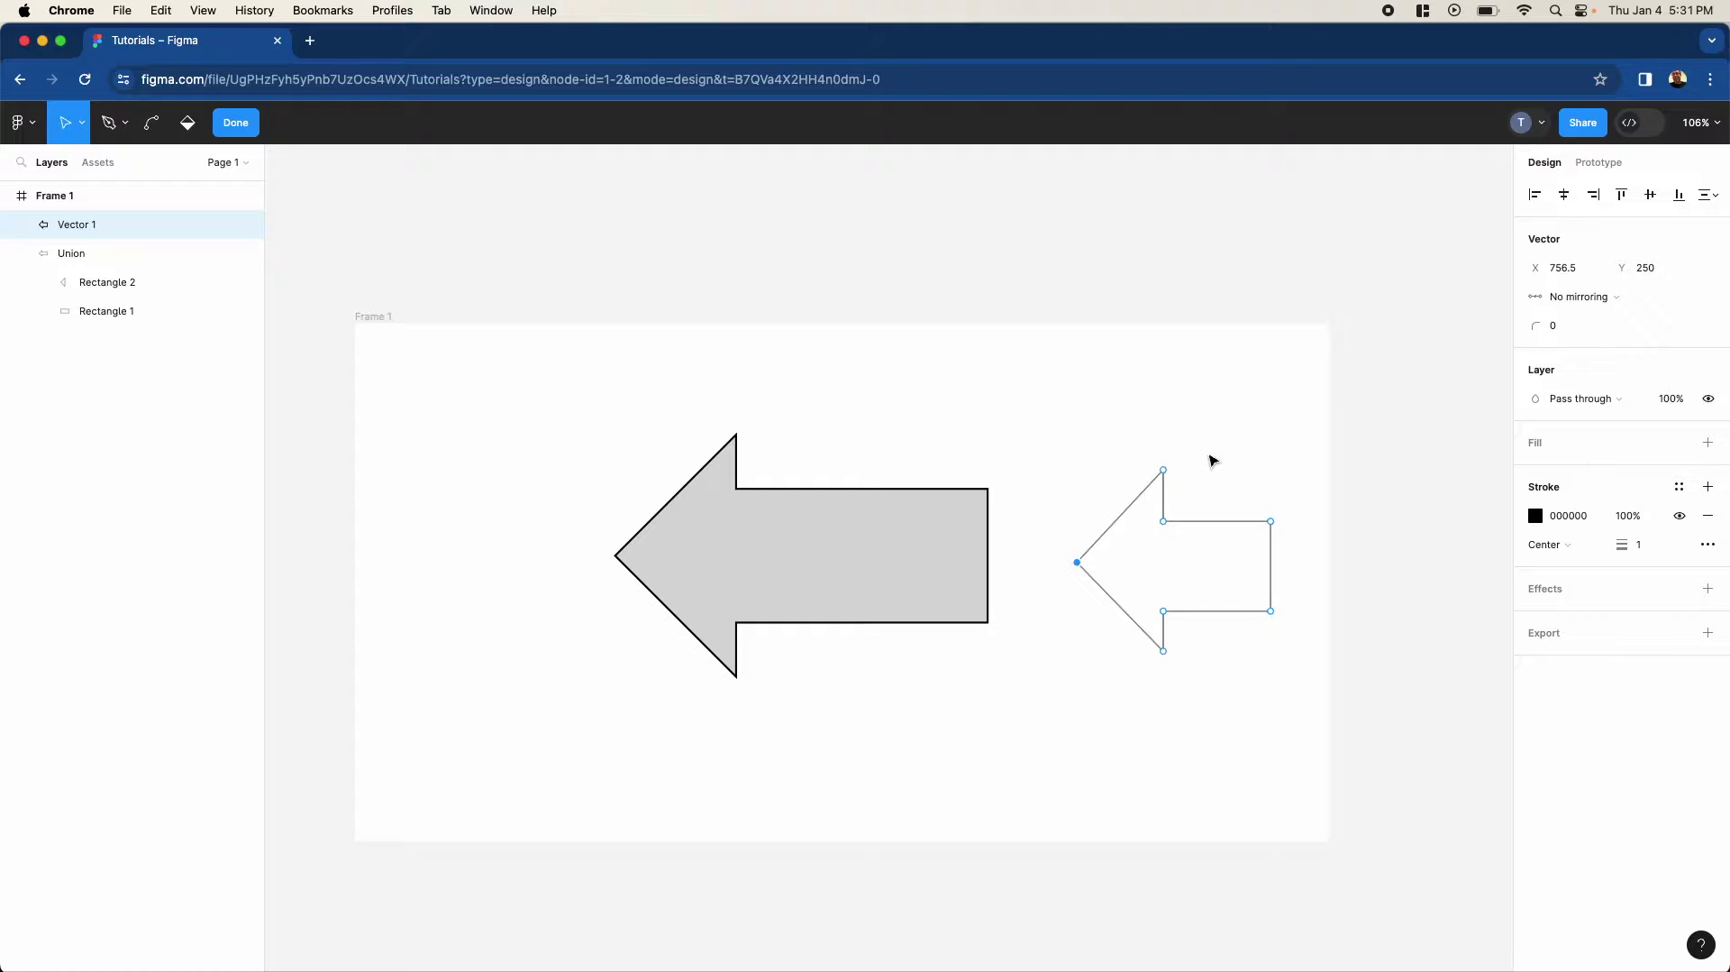
click(1212, 459)
click(1078, 402)
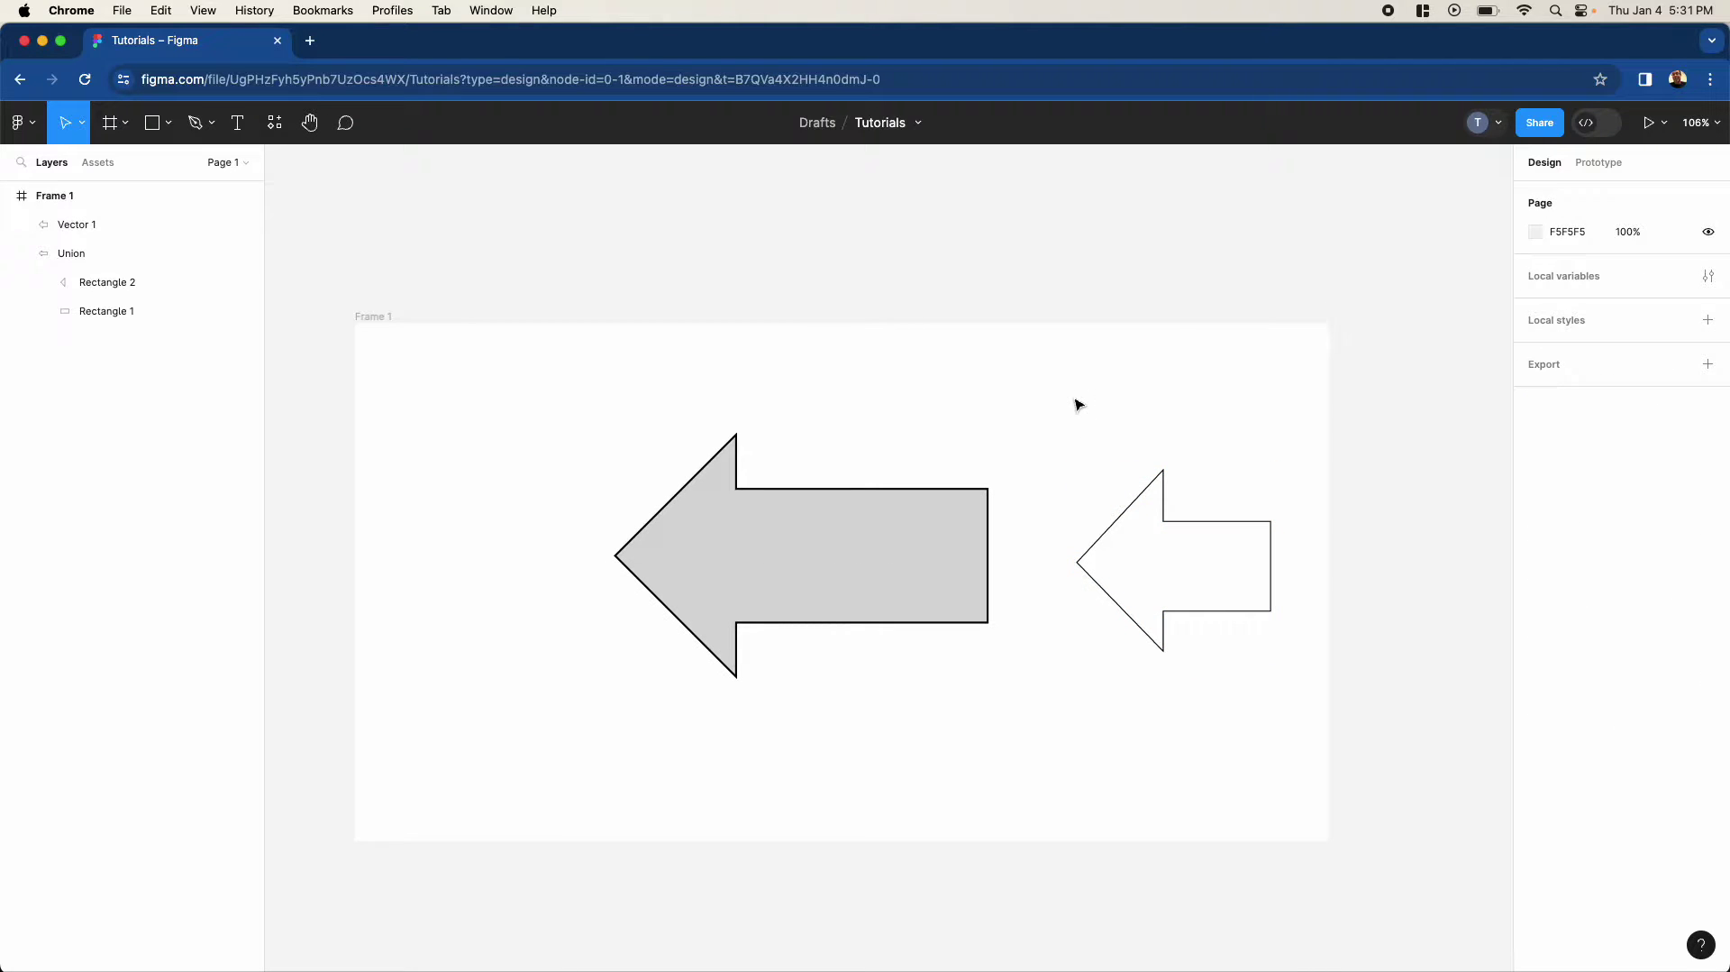
Step: Delete the outline arrow and set the grey Union arrow's stroke weight to 5
click(1117, 534)
key(Delete)
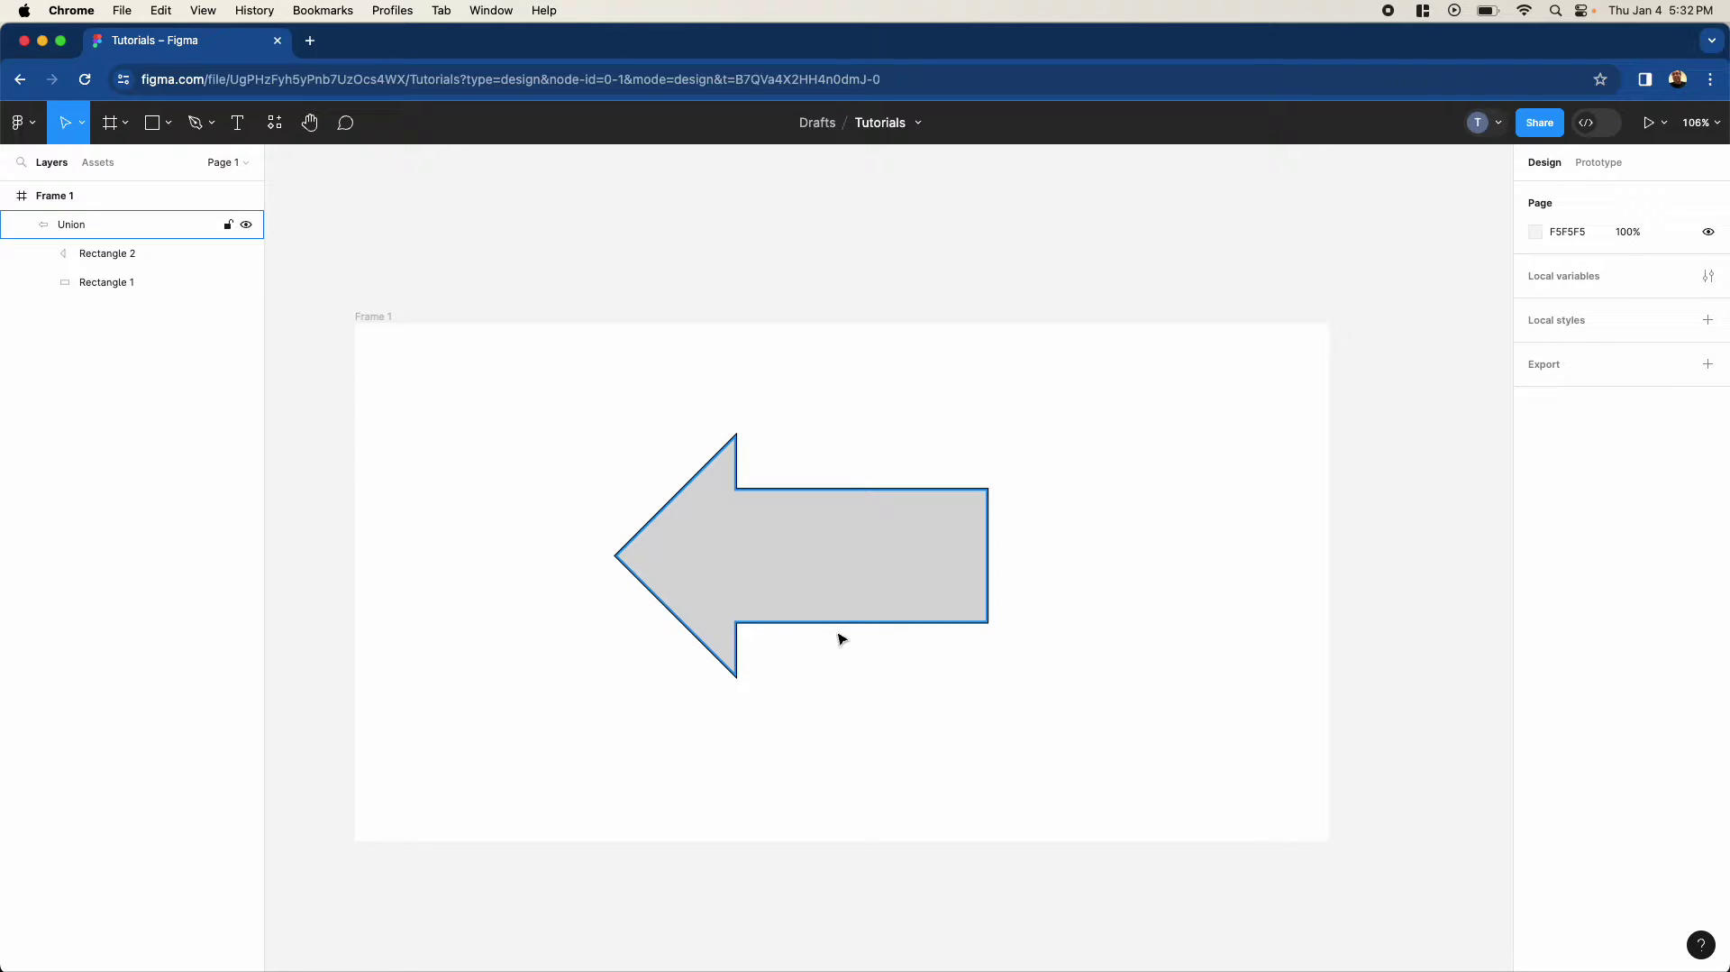
click(914, 545)
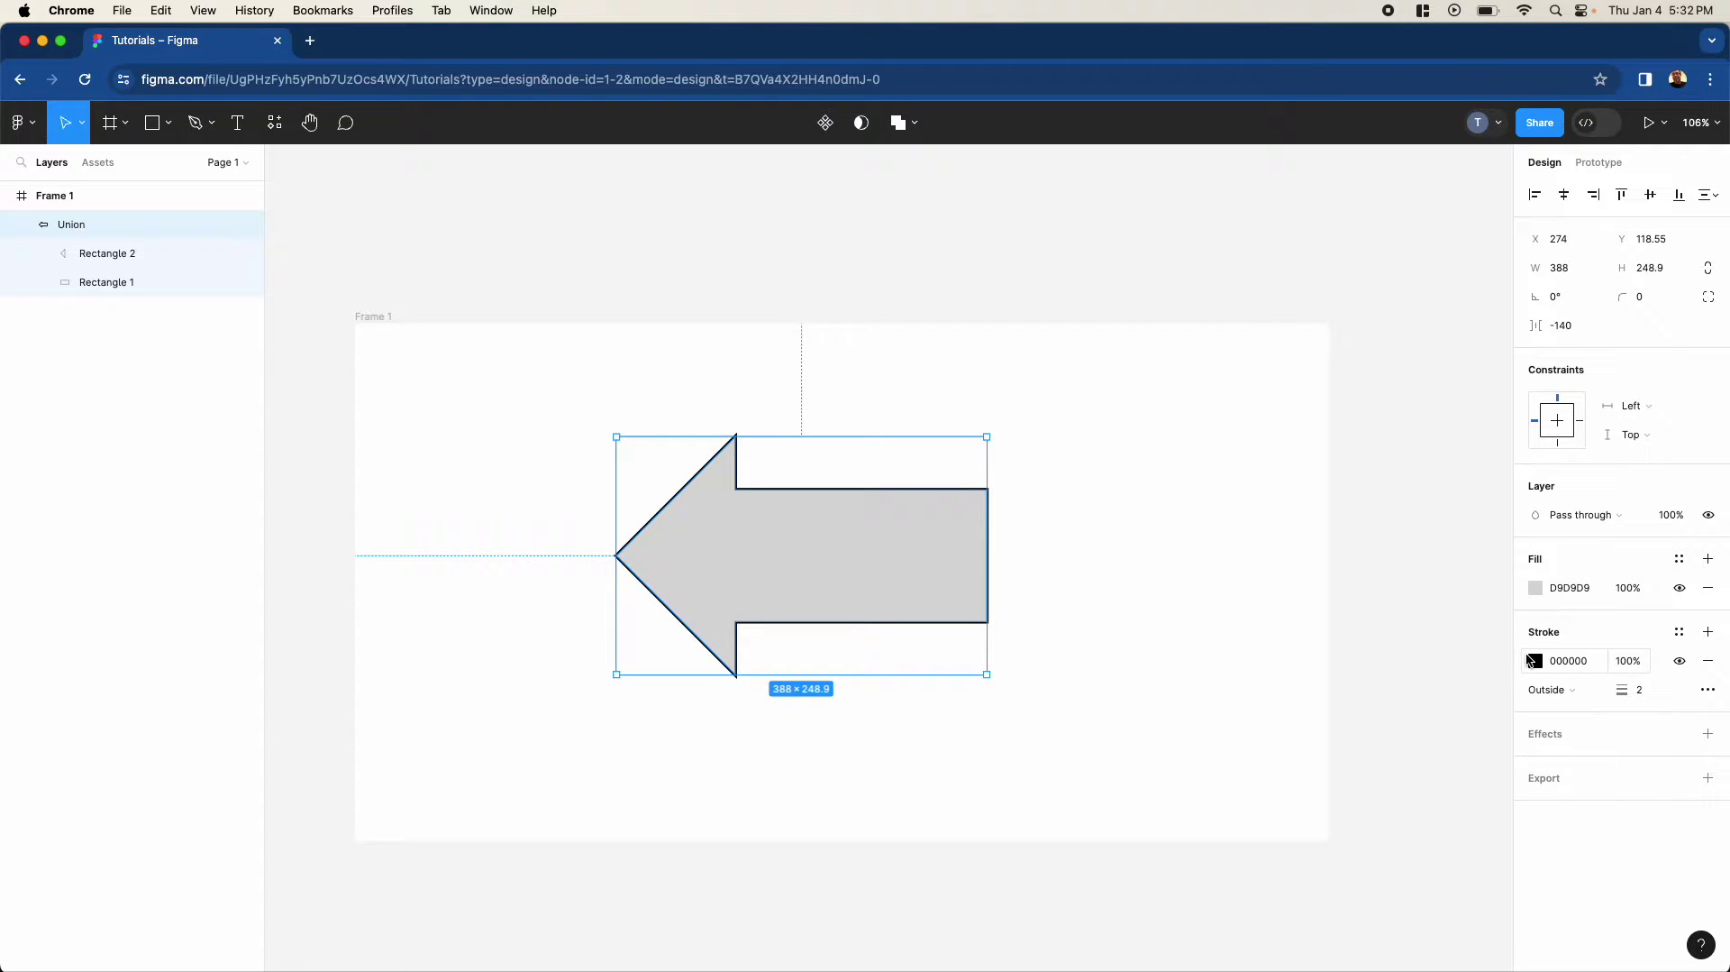
click(1649, 690)
double_click(1642, 693)
text(5)
key(Return)
Step: Delete the grey Union arrow, leaving Frame 1 empty
click(1063, 568)
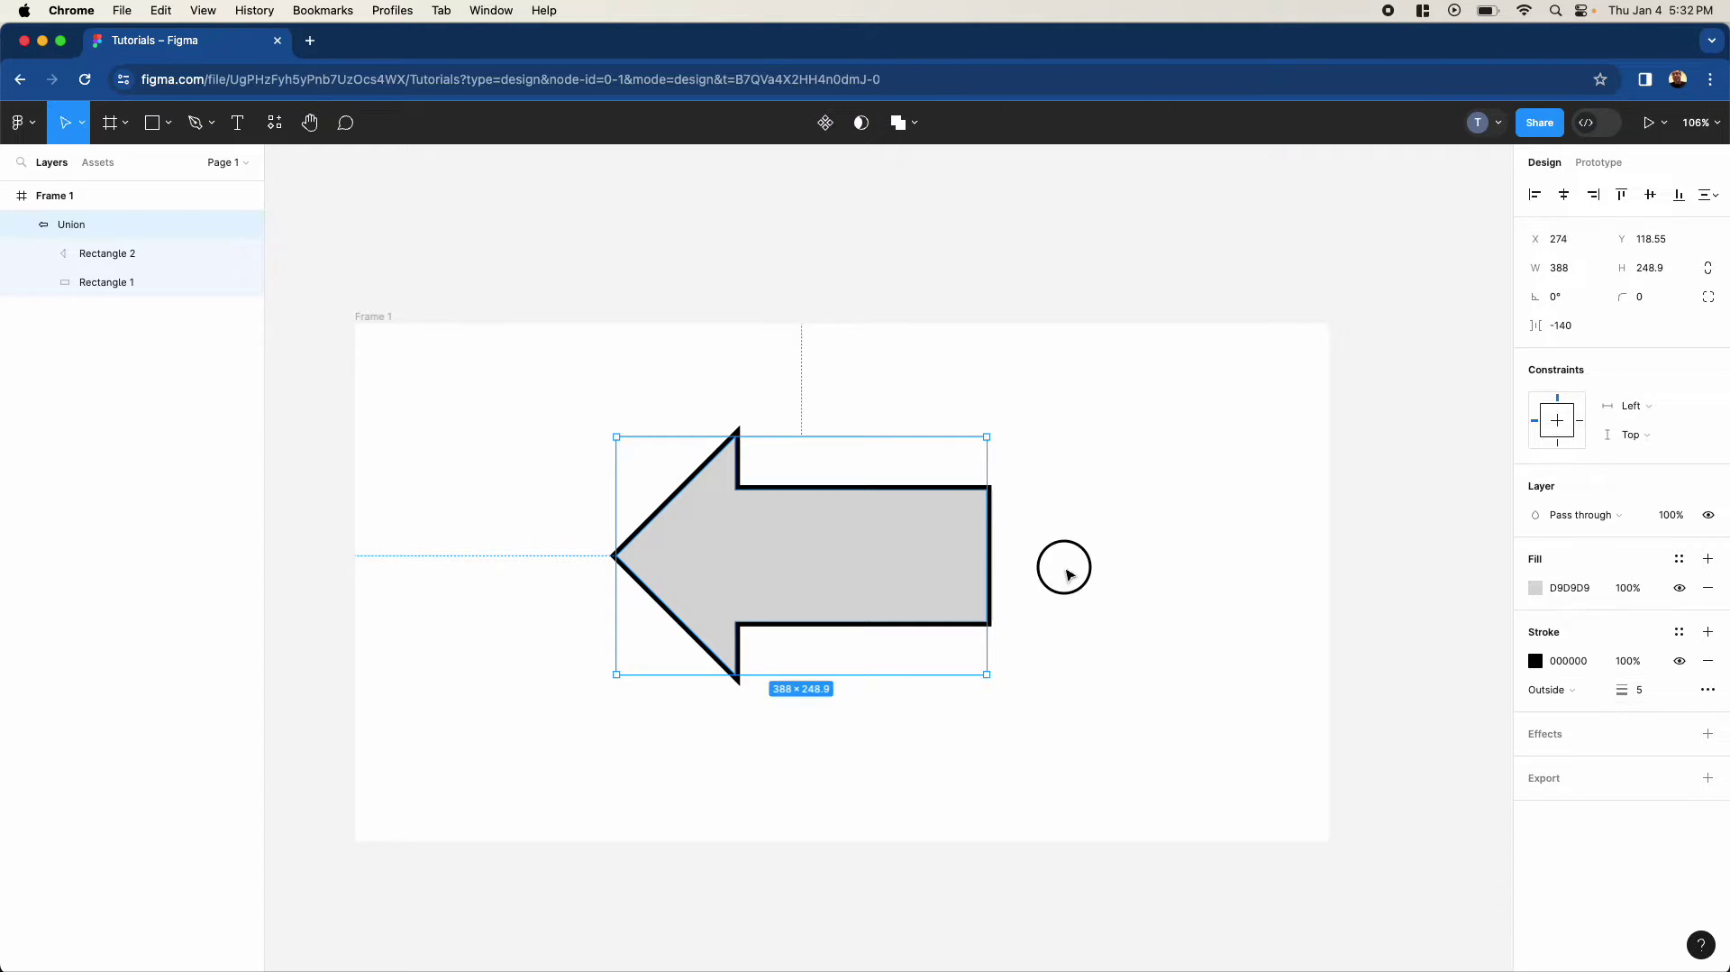
click(871, 557)
key(Delete)
Step: Draw a 285 × 156 grey rectangle just right of Frame 1's centre for the shaft
click(343, 193)
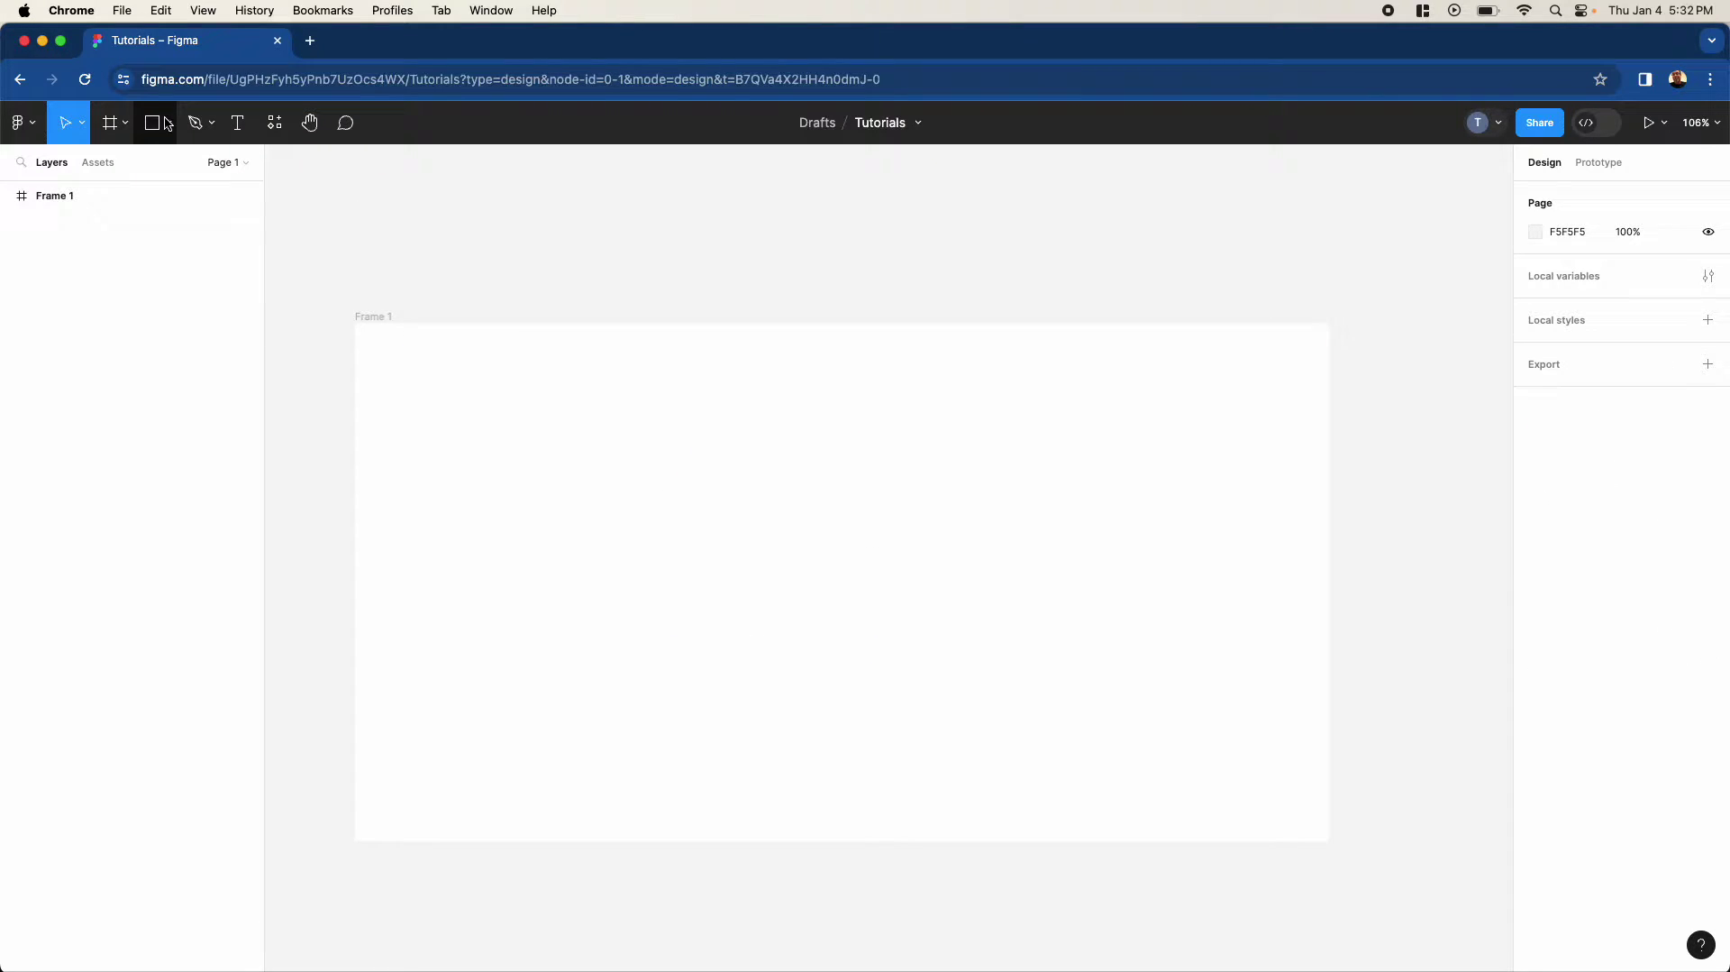
click(153, 122)
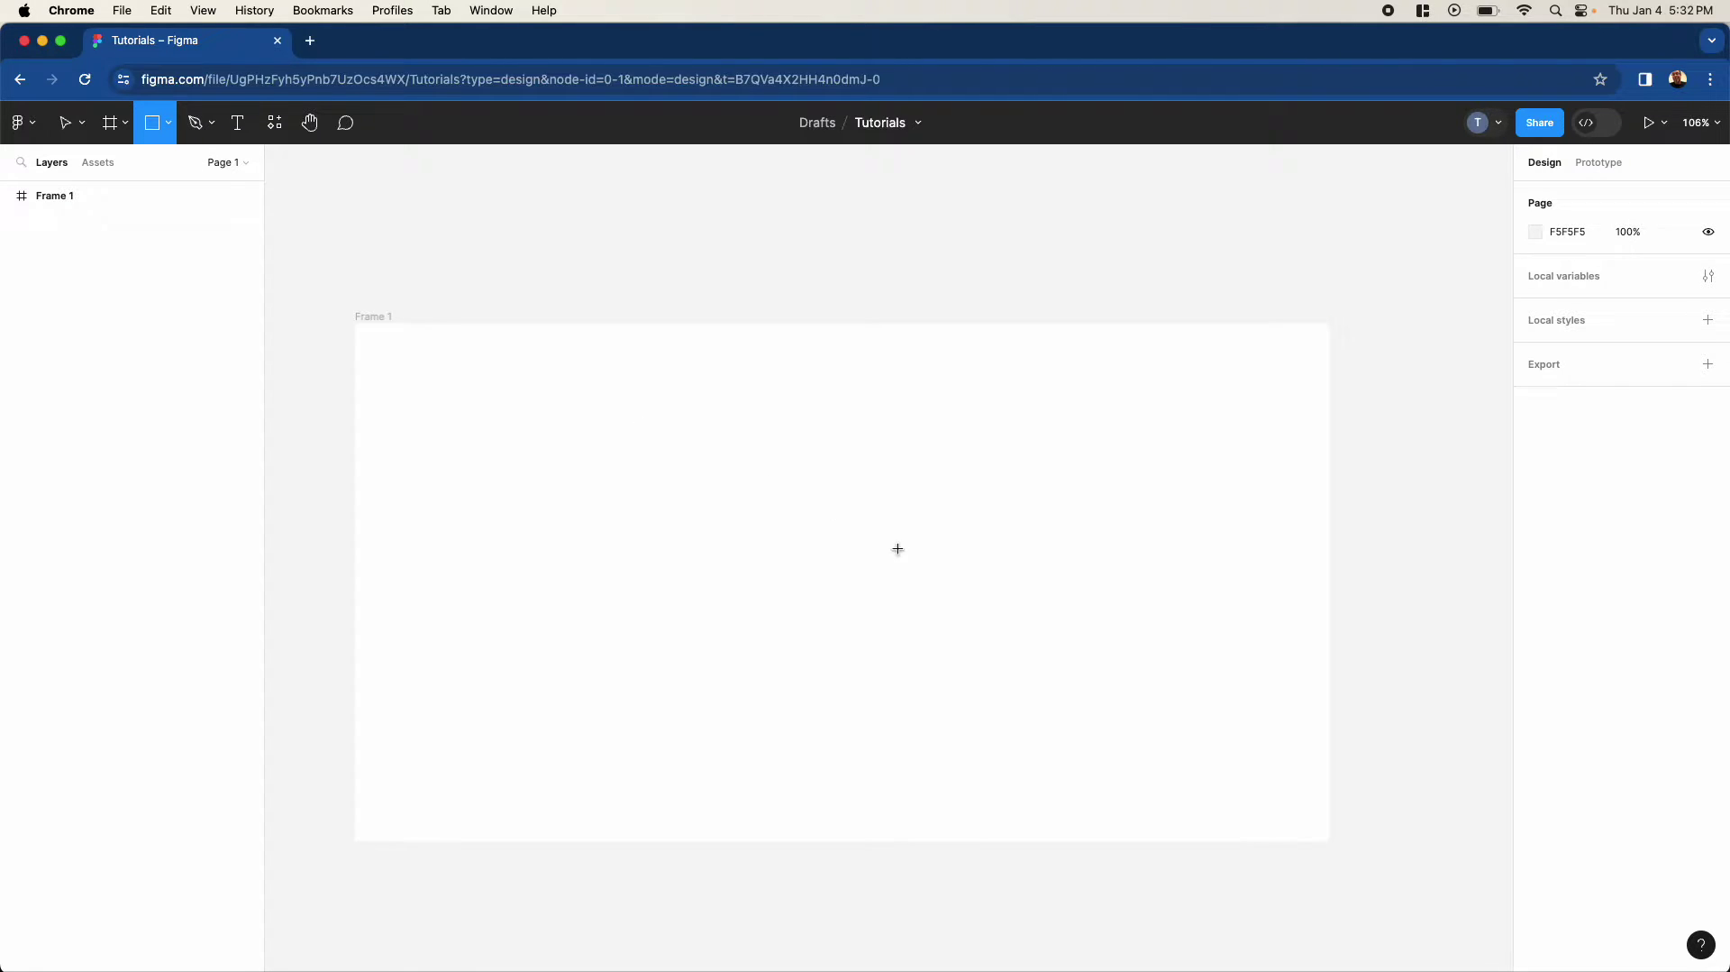
drag(807, 515, 1079, 664)
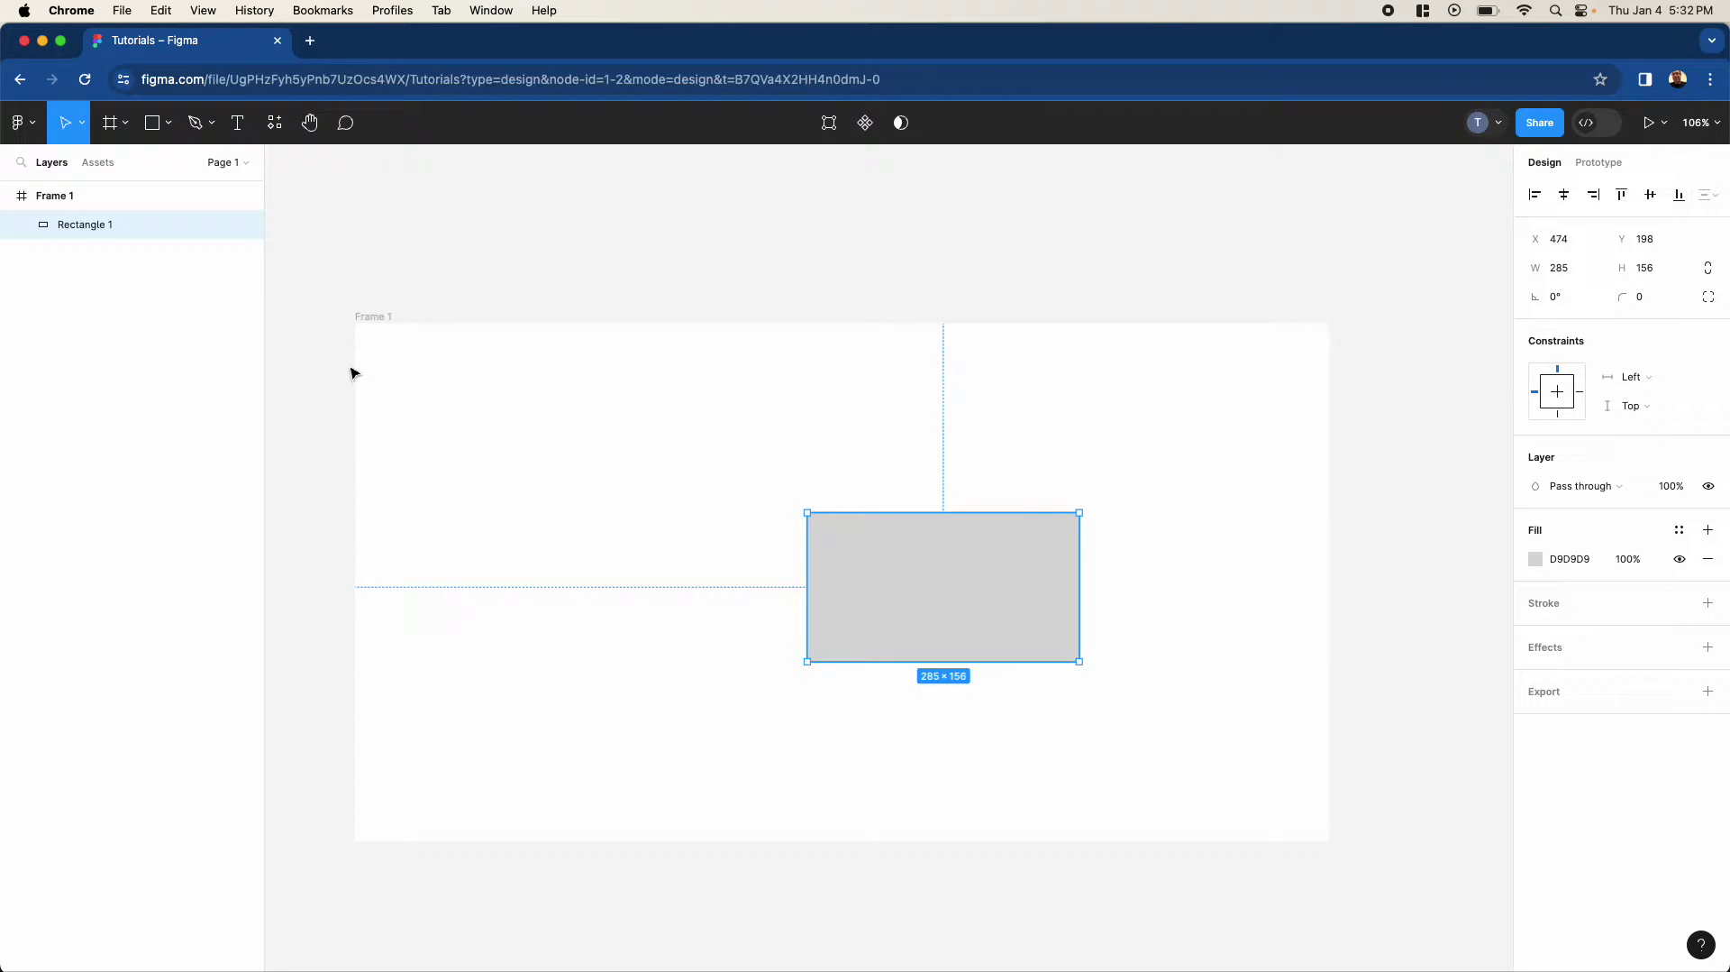
Step: Draw a 170 × 170 square at X 310, Y 186 against Rectangle 1's left end
click(153, 124)
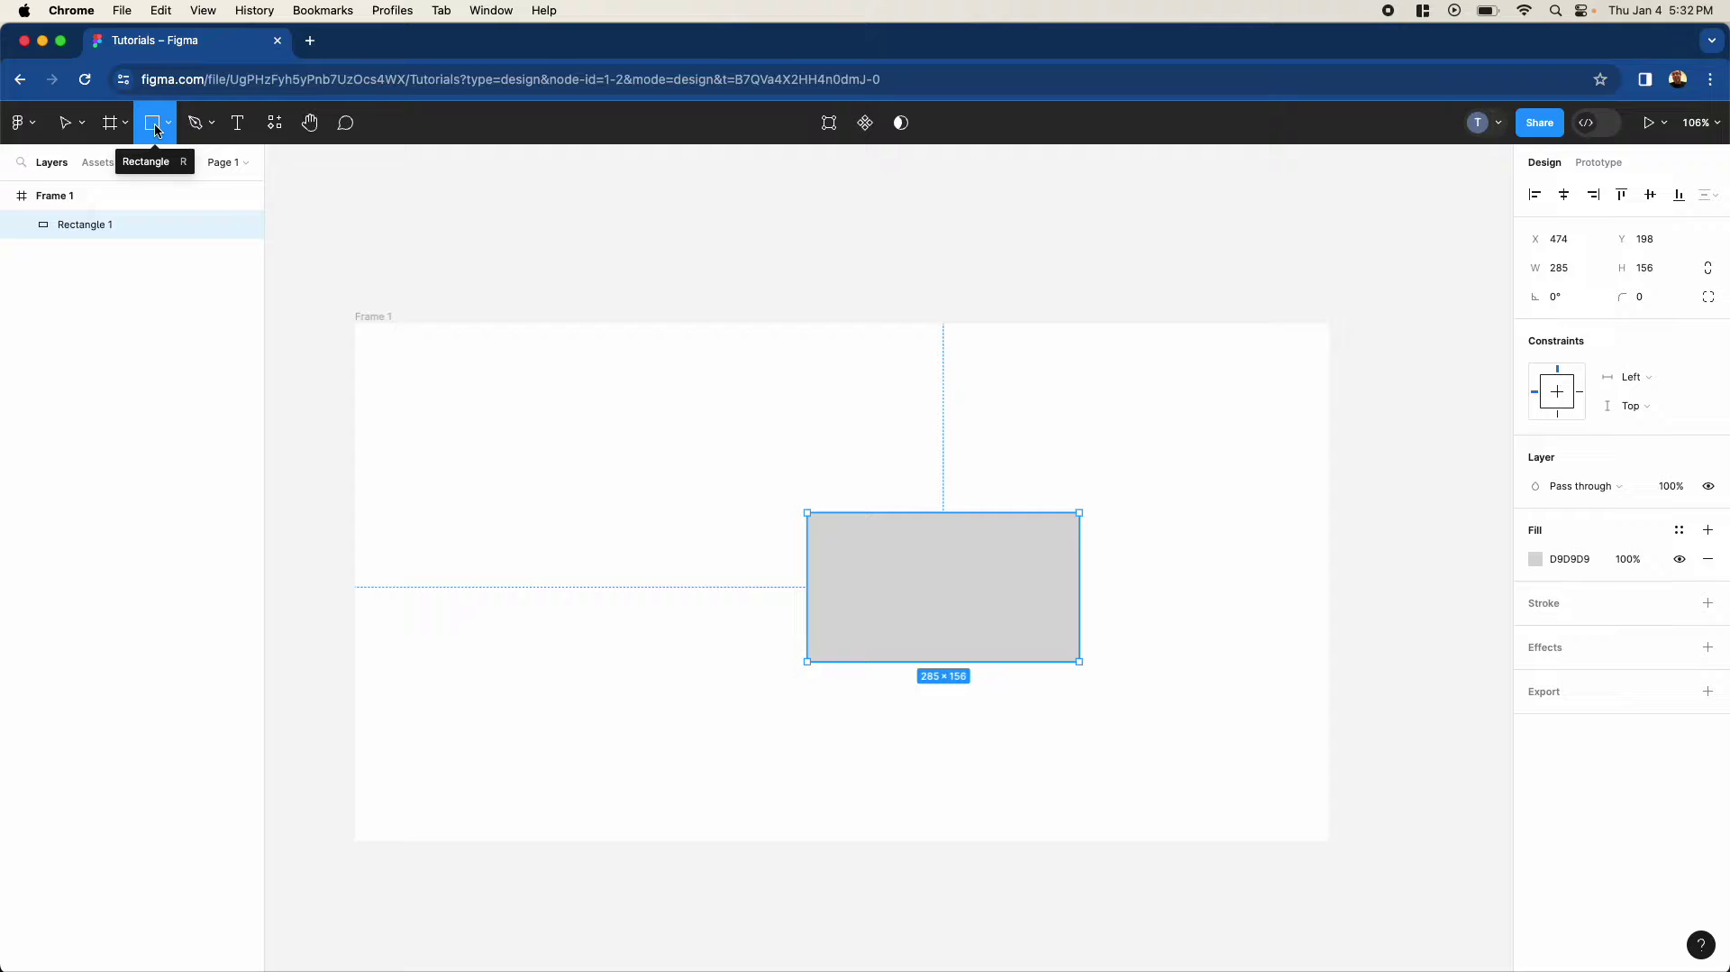
click(612, 506)
drag(612, 506, 750, 593)
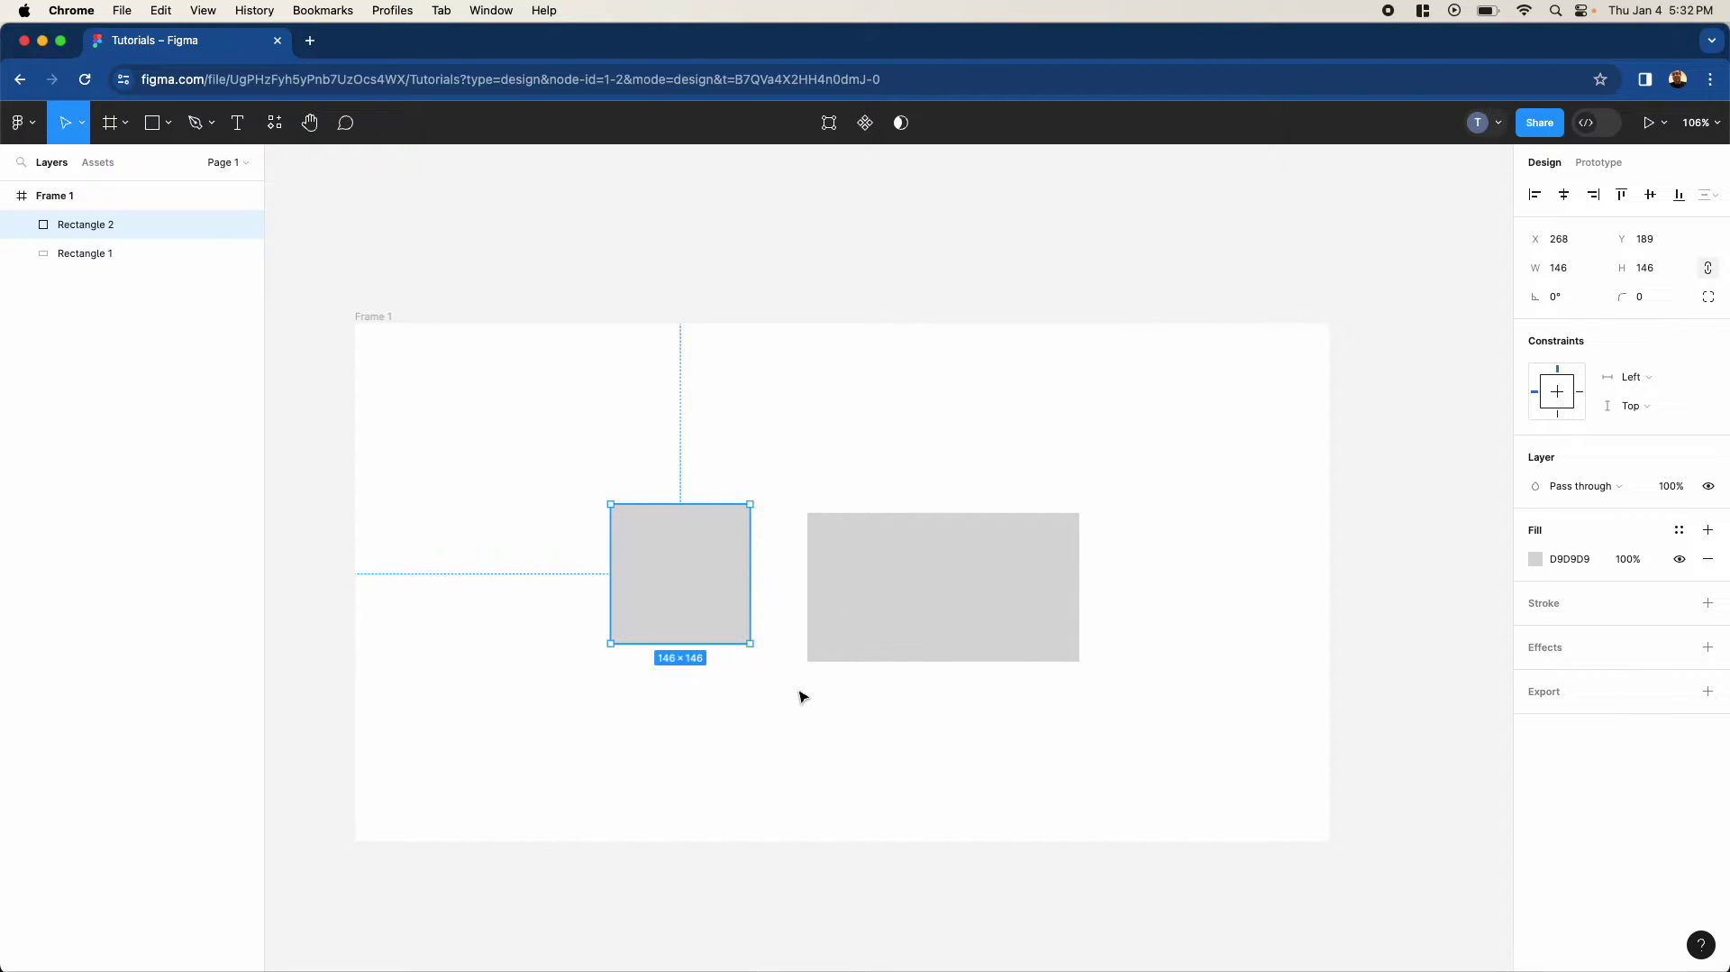
key(super+z)
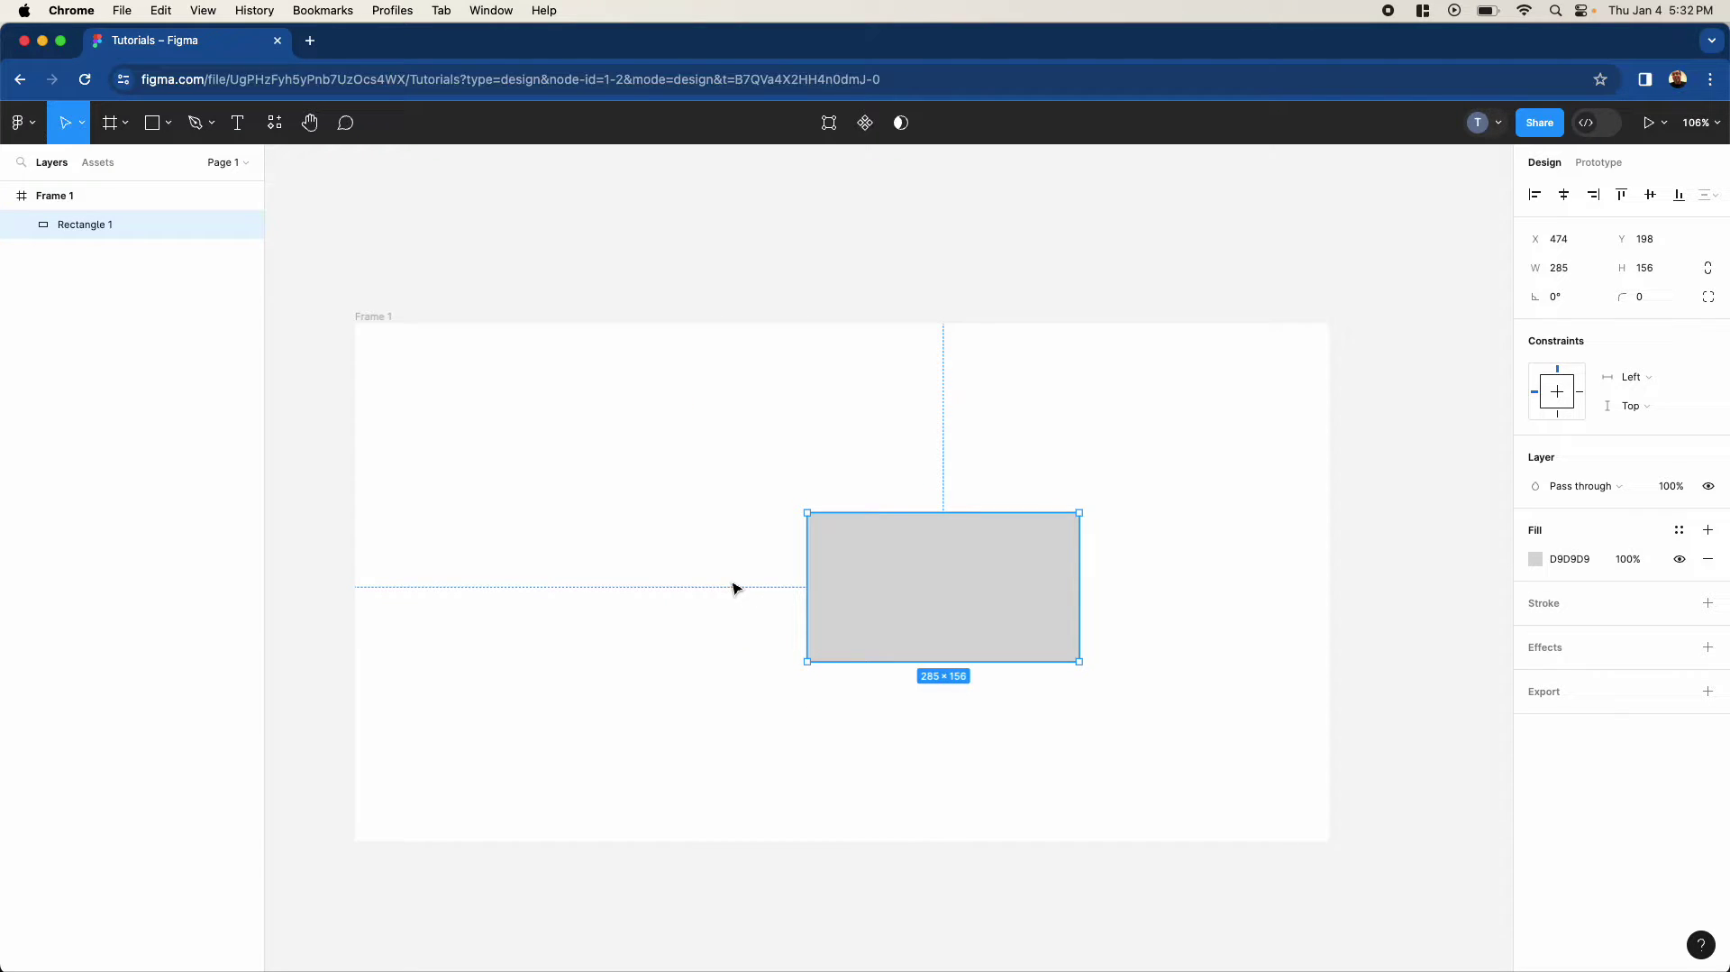
key(r)
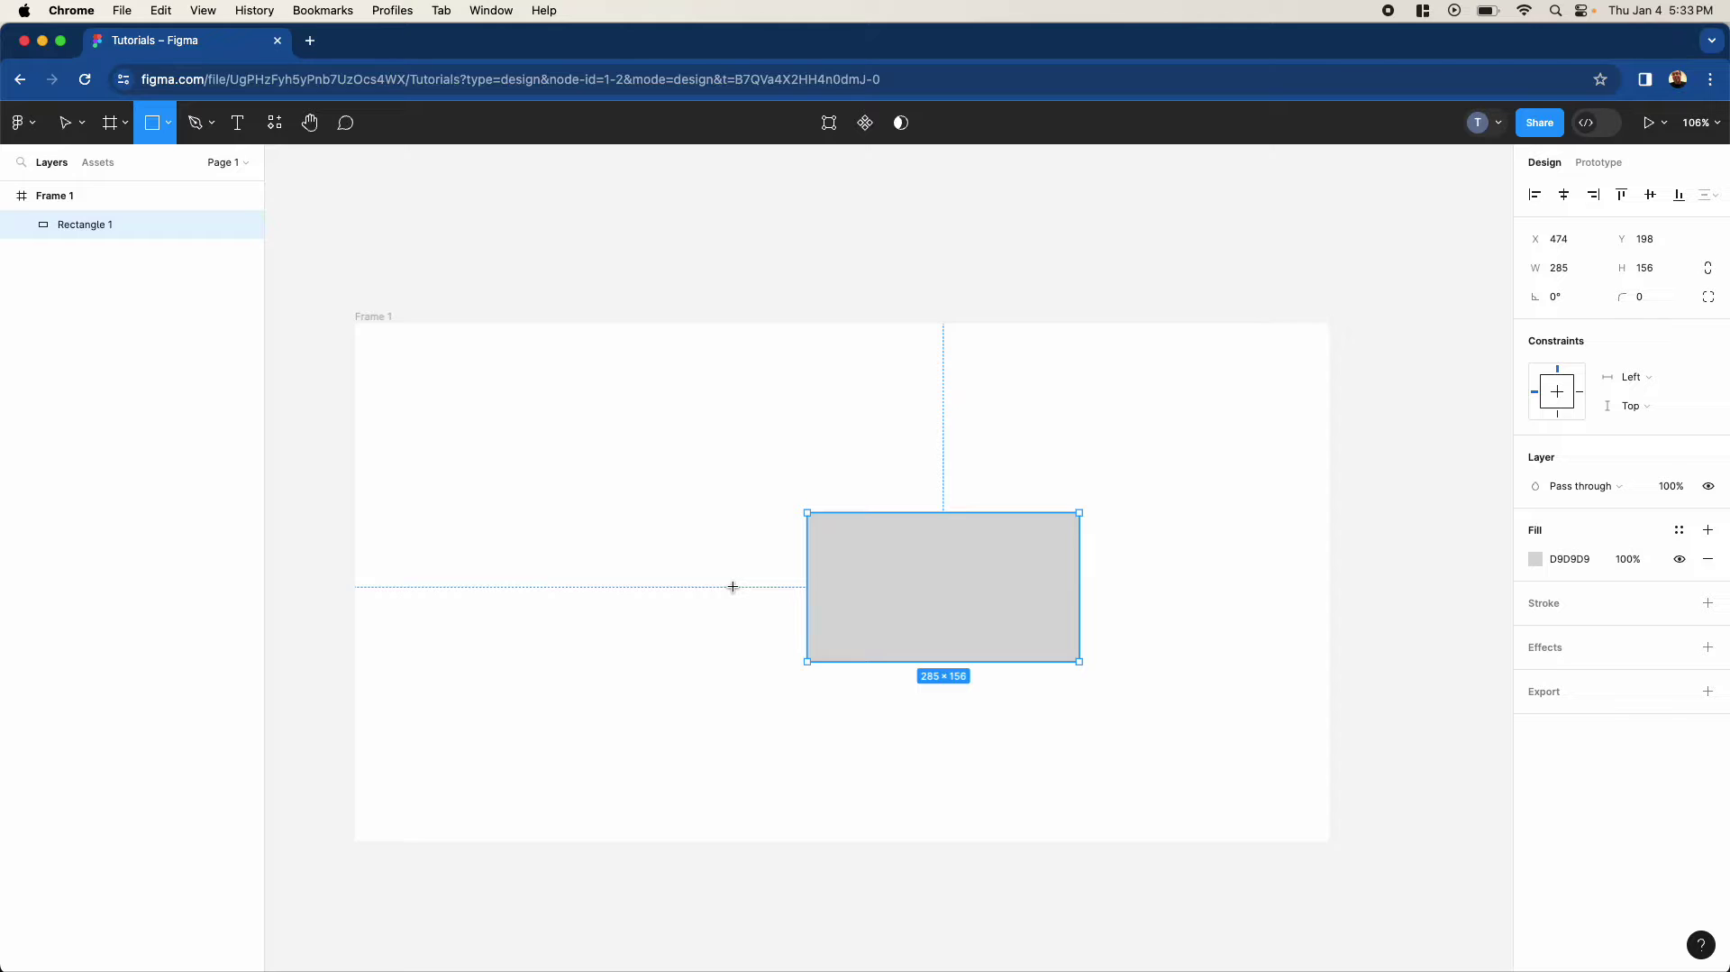
drag(733, 587, 810, 637)
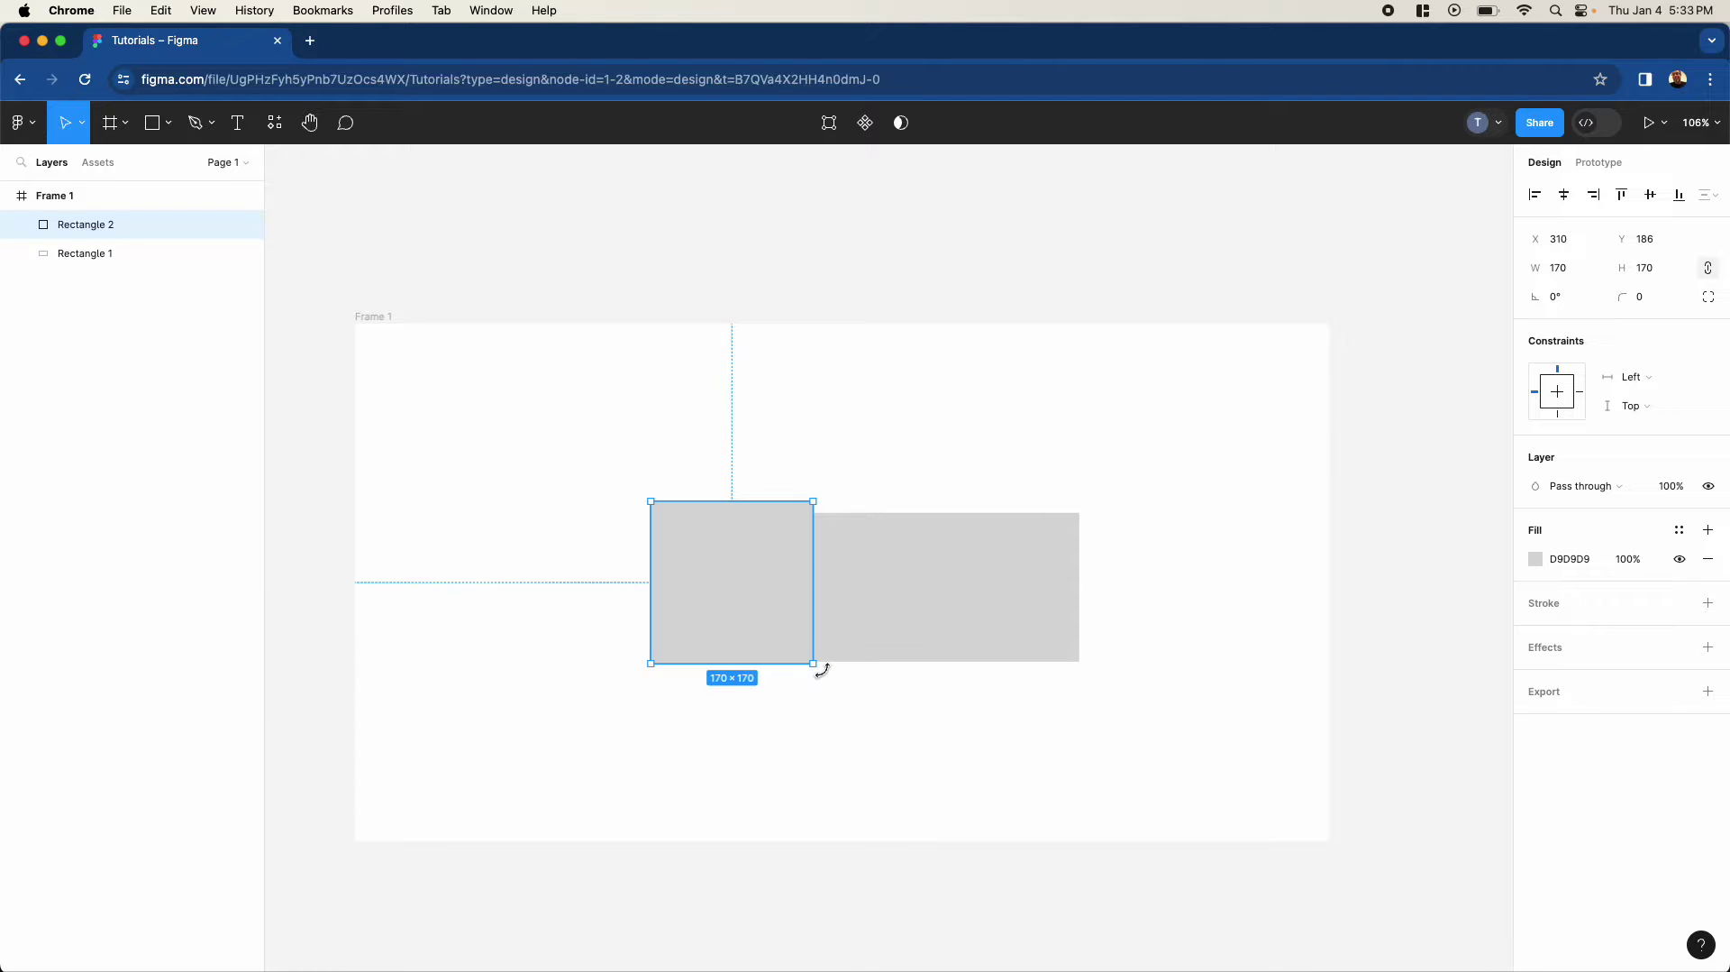
Step: Rotate the square exactly 45° into a diamond and slide it over the rectangle's left end
drag(822, 669, 727, 694)
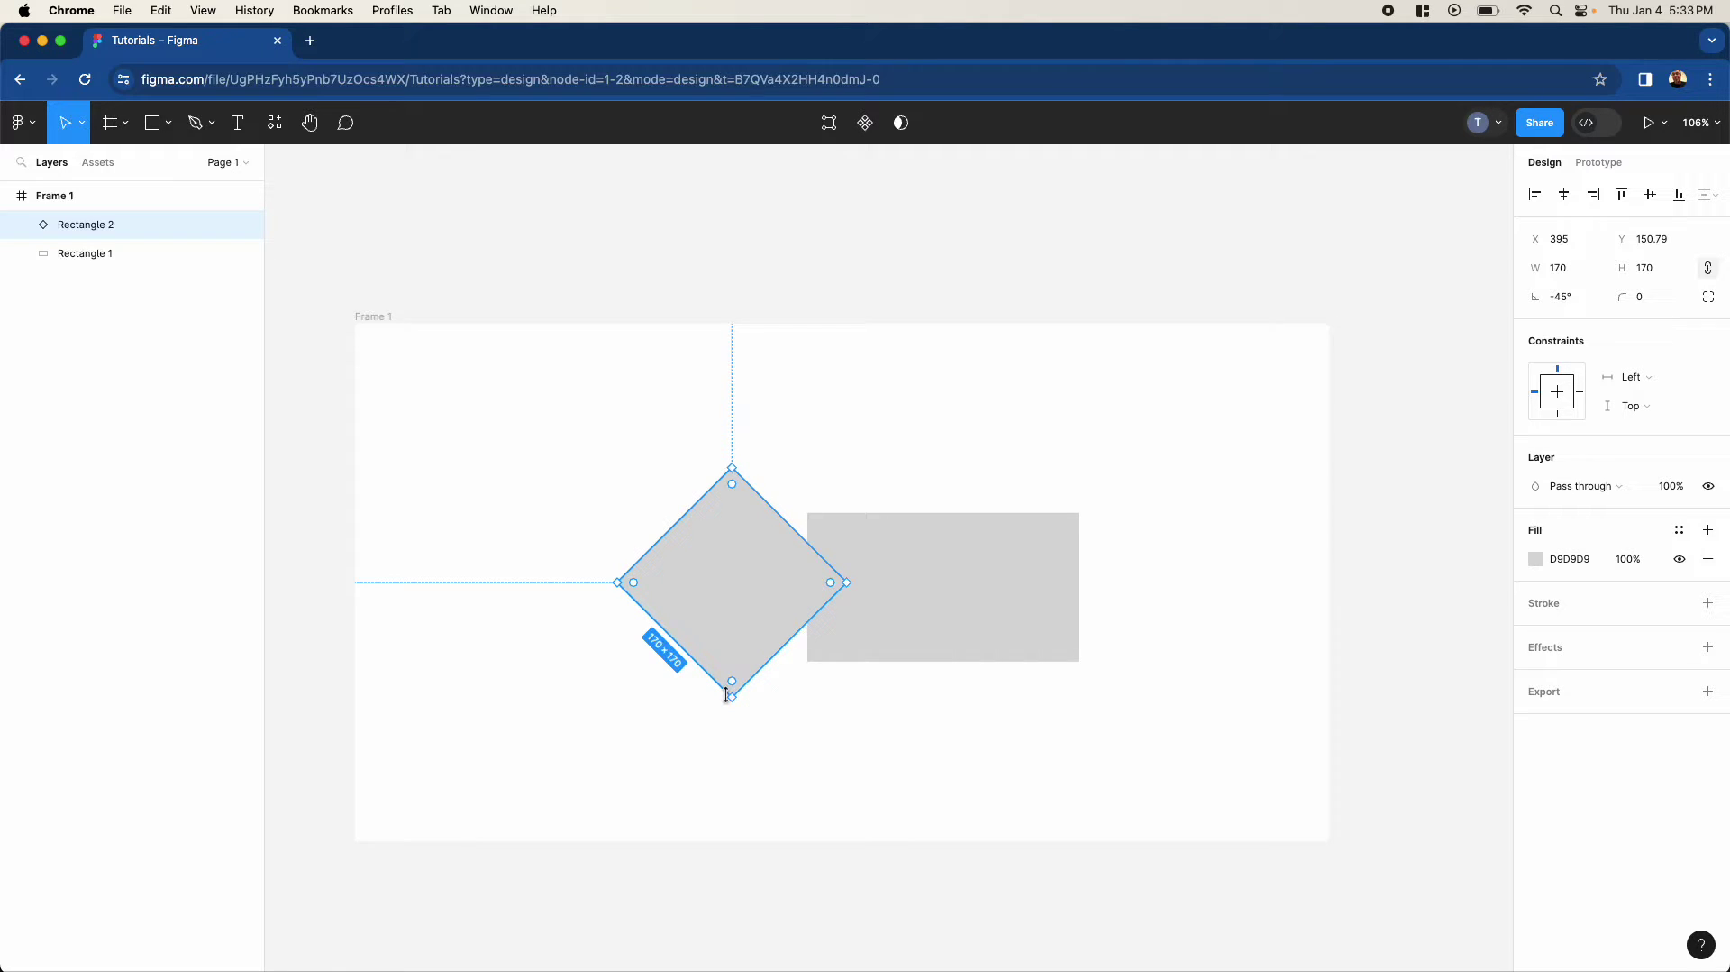
key(super+z)
click(1552, 300)
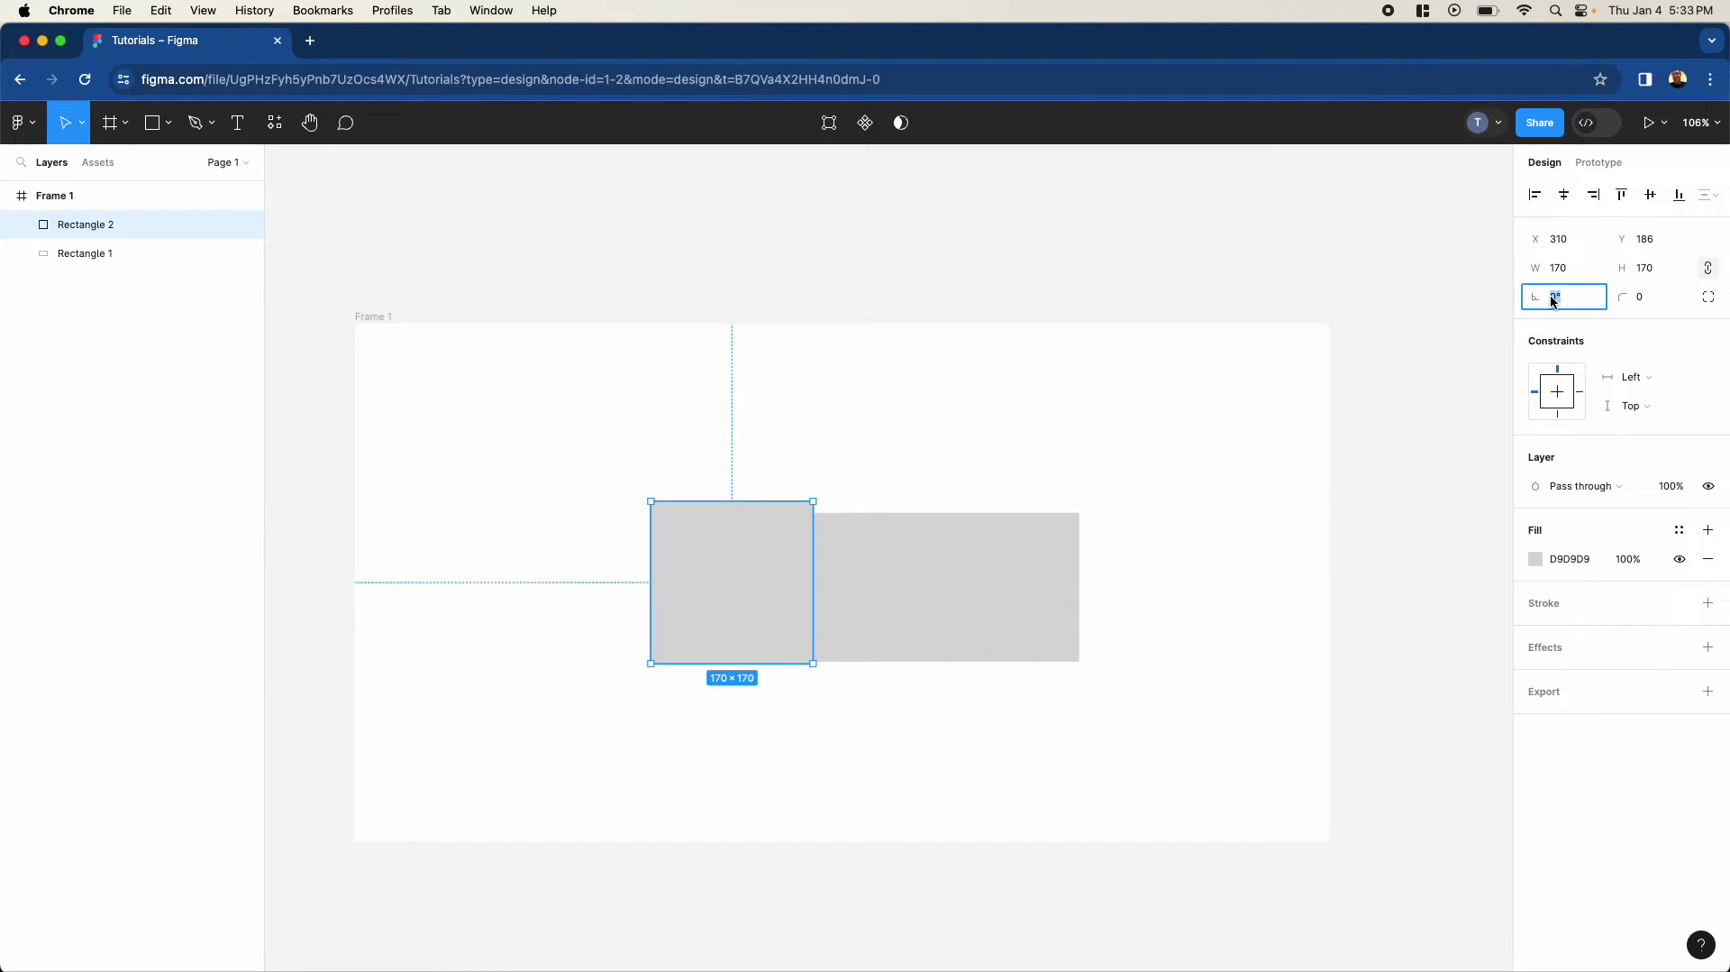
text(45)
key(Return)
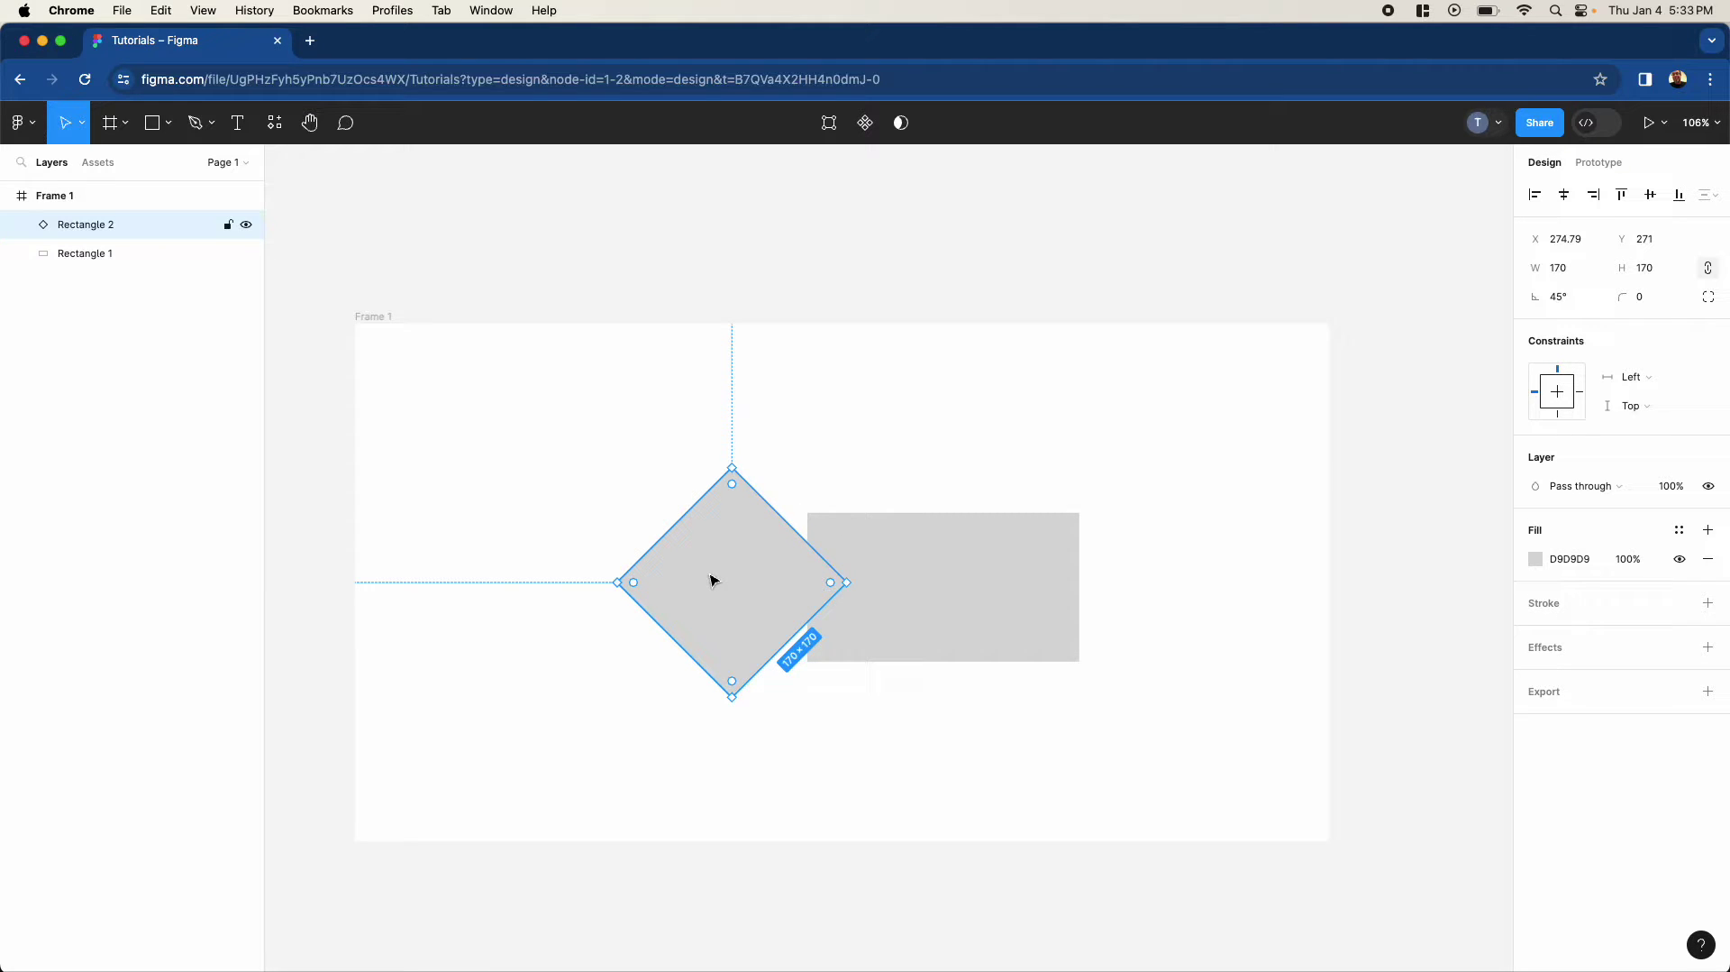
drag(708, 583, 808, 640)
Step: Align the vertical centres of the diamond and the rectangle
shift+click(1036, 564)
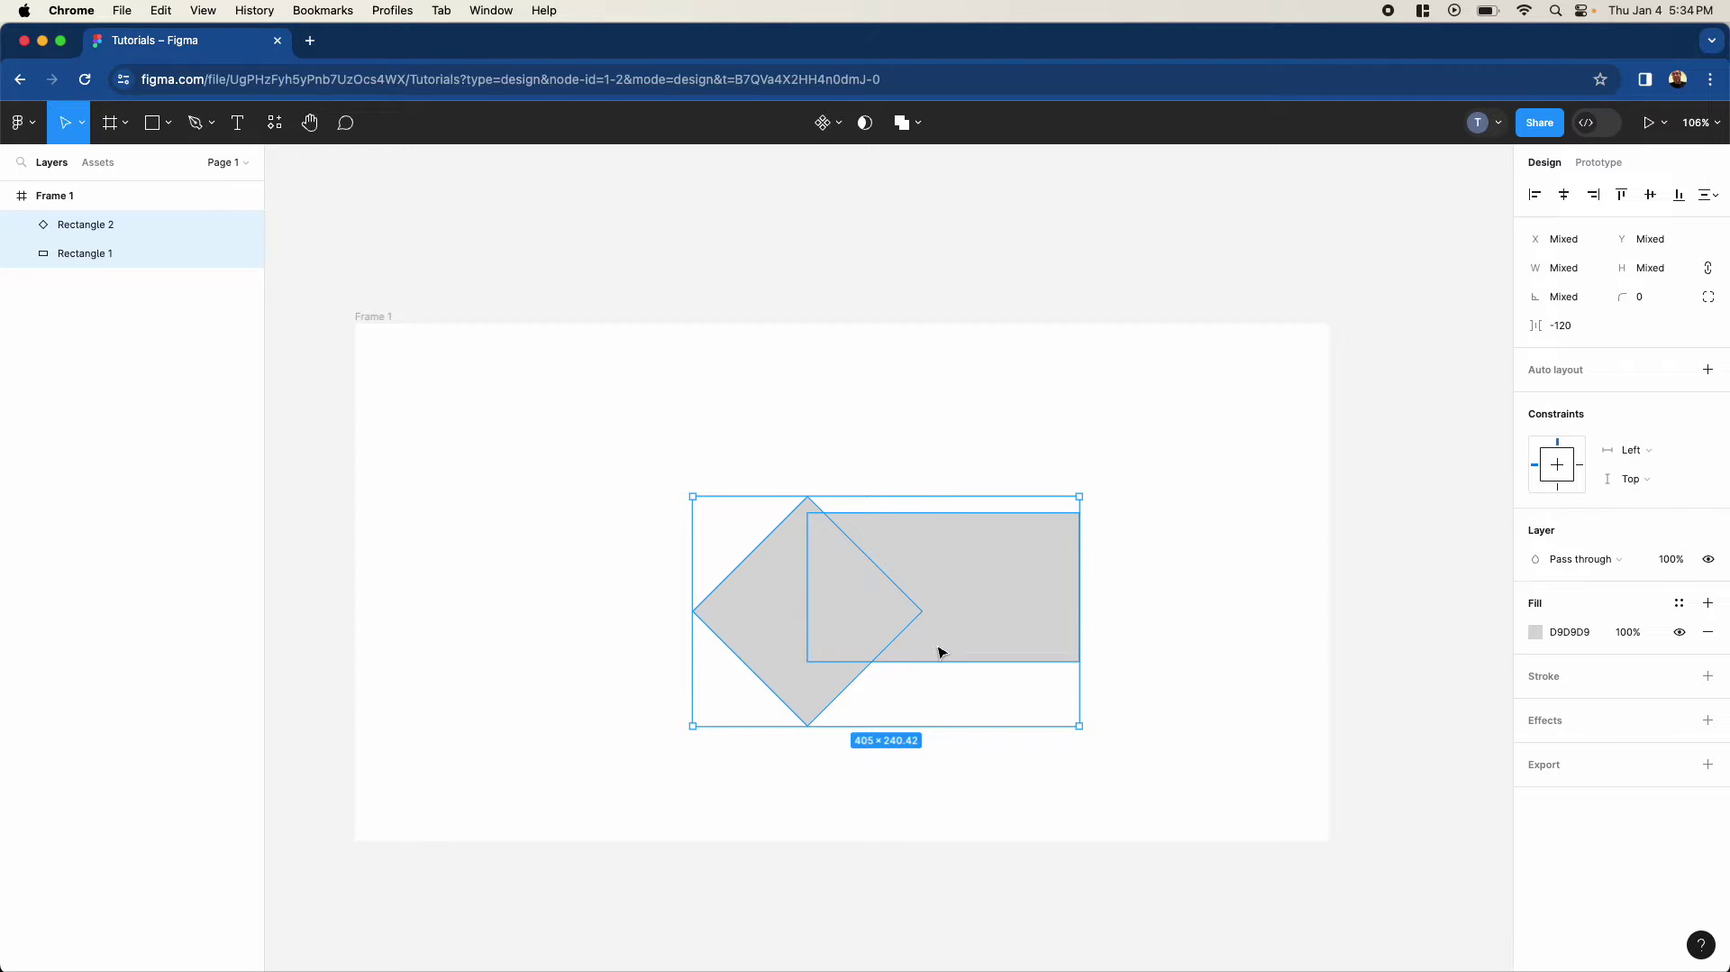
click(1652, 200)
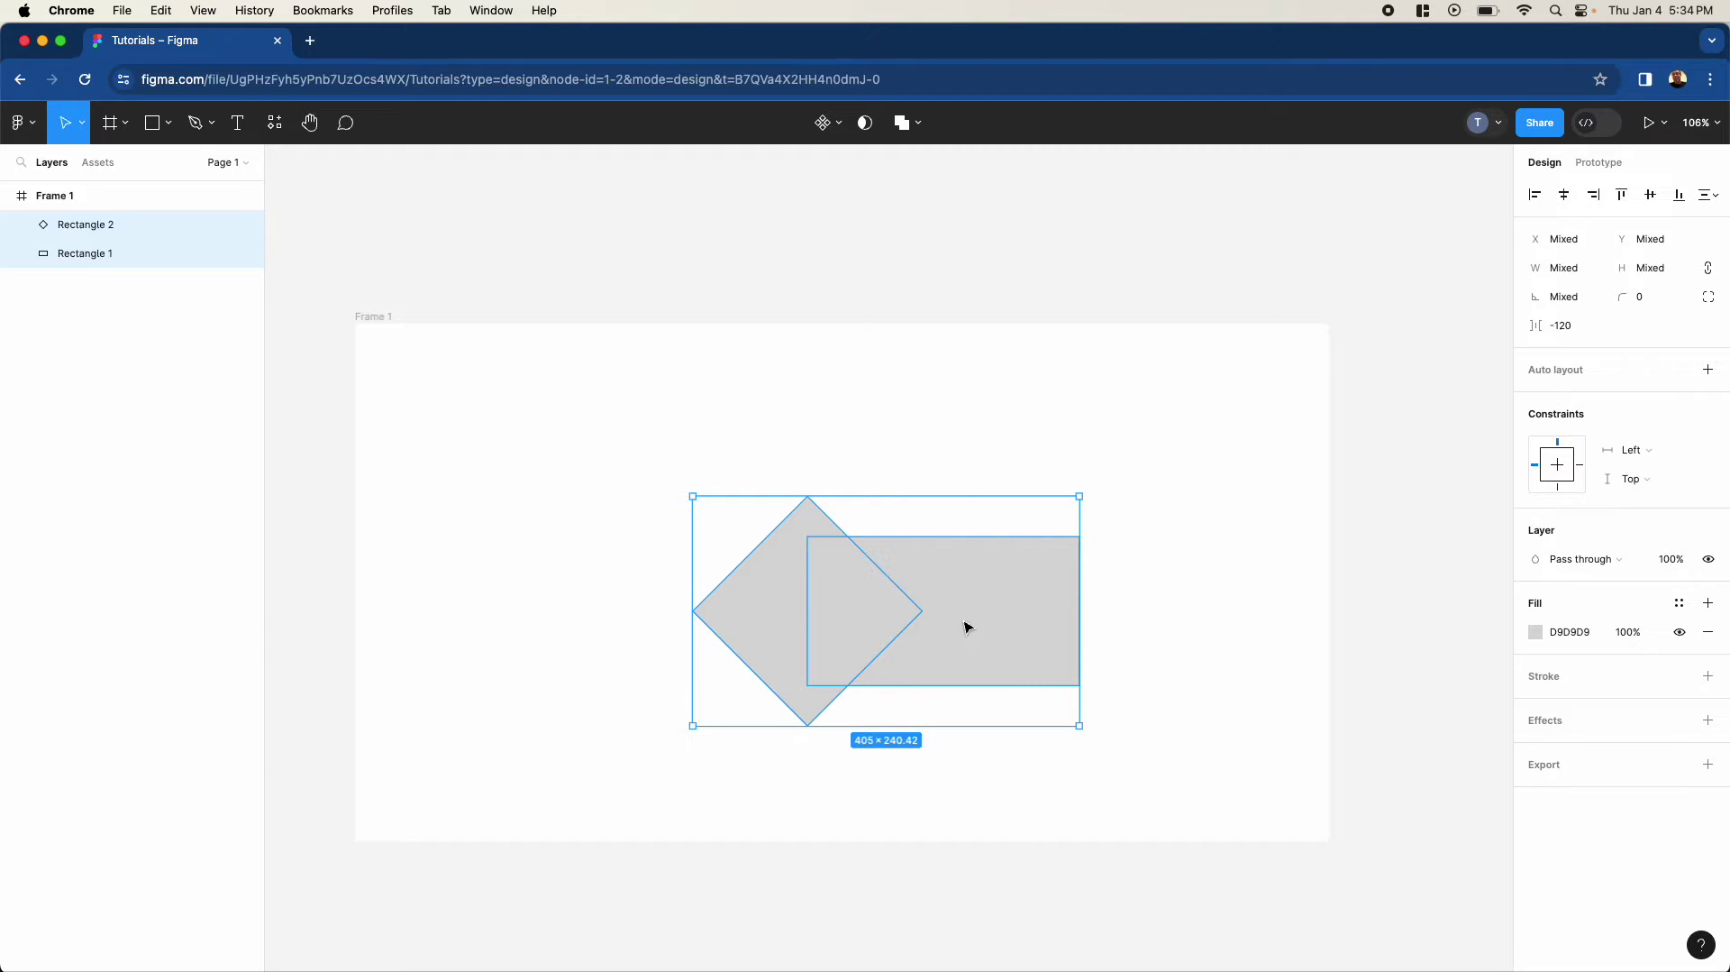
click(972, 421)
Step: Centre the rectangle and then the diamond vertically within Frame 1
click(1012, 664)
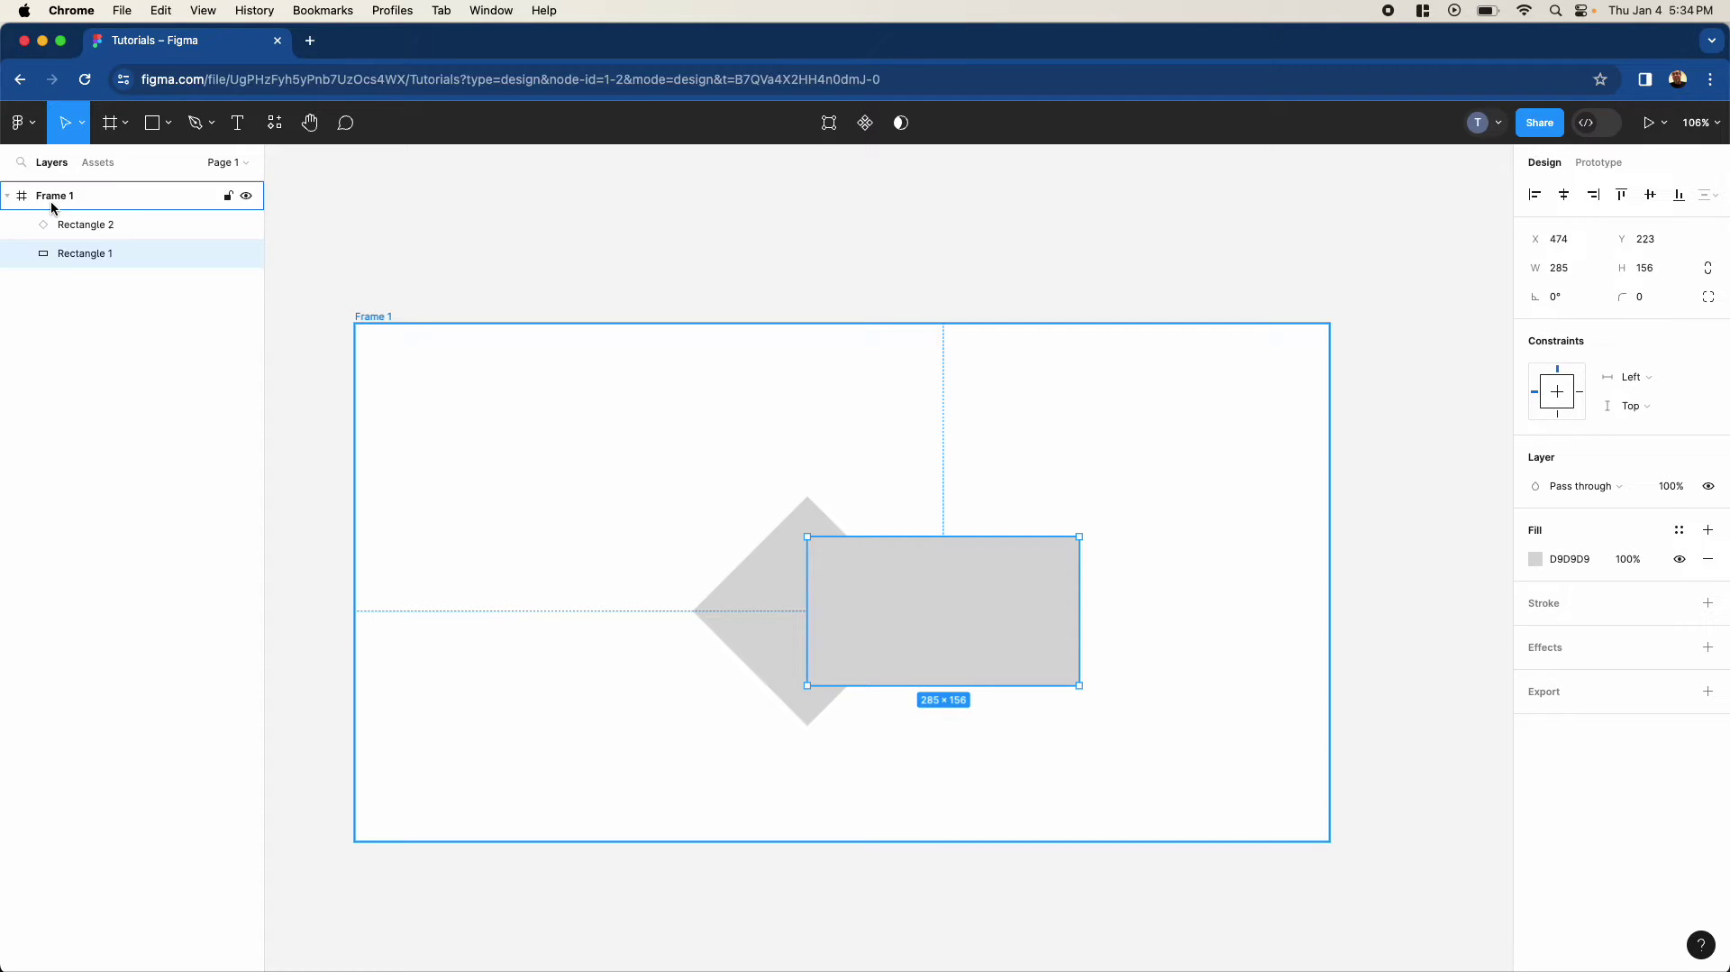
click(1648, 198)
click(757, 627)
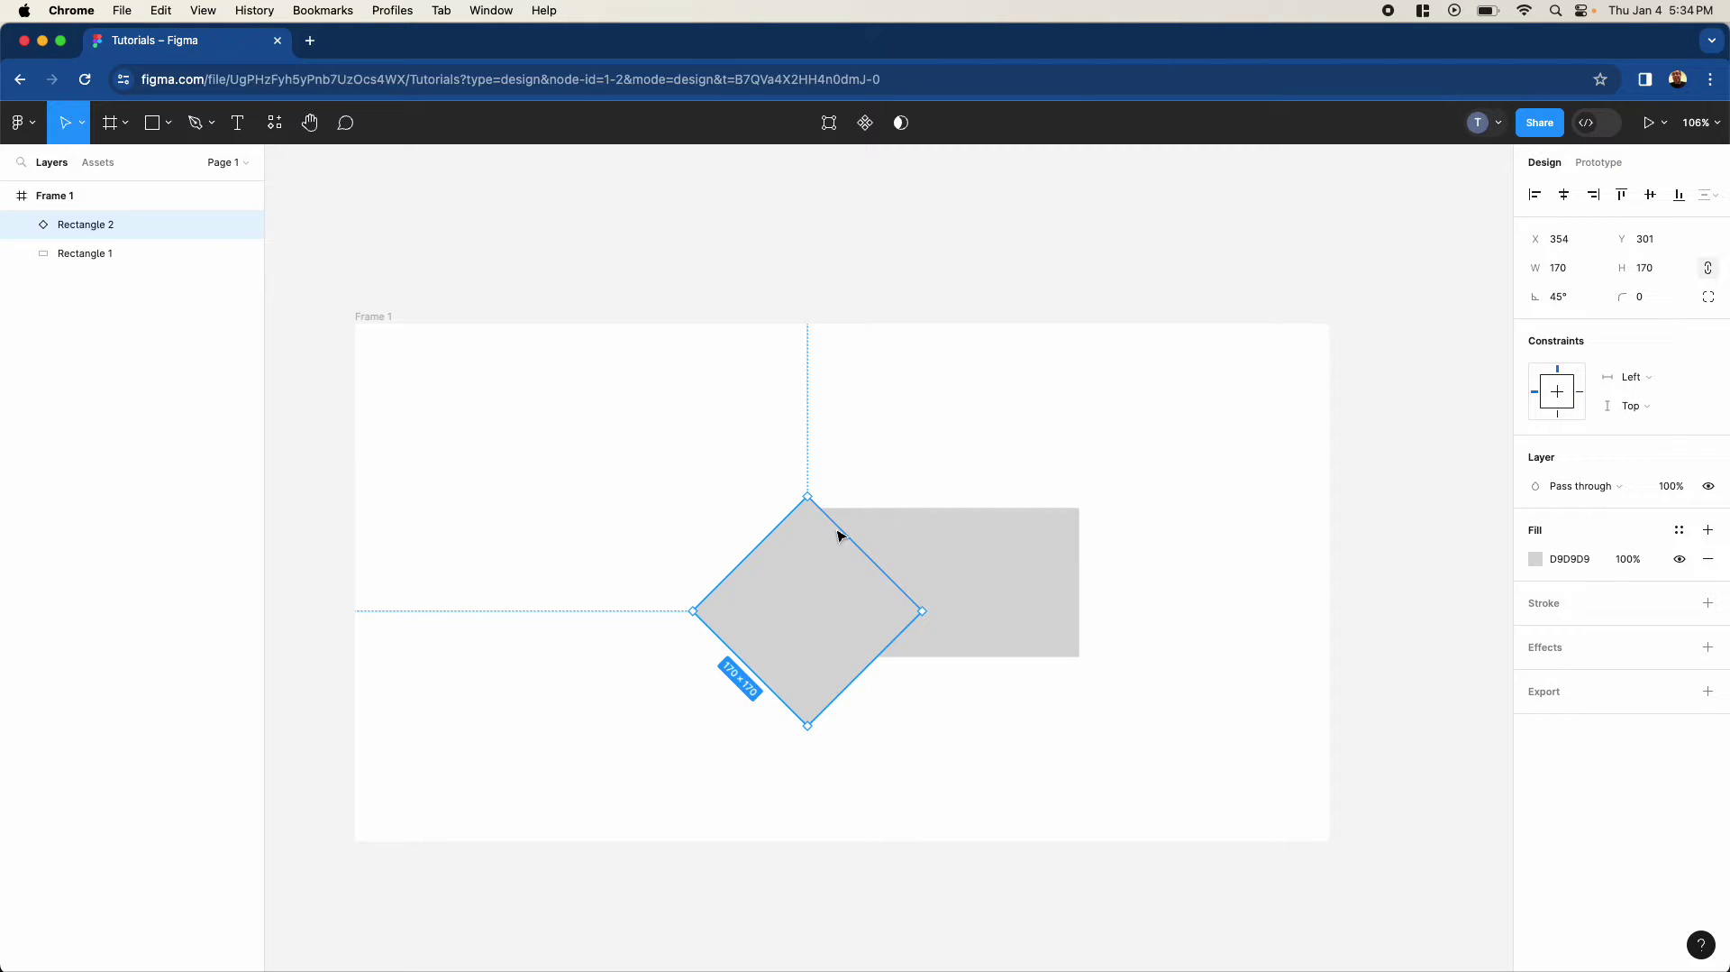
click(1651, 198)
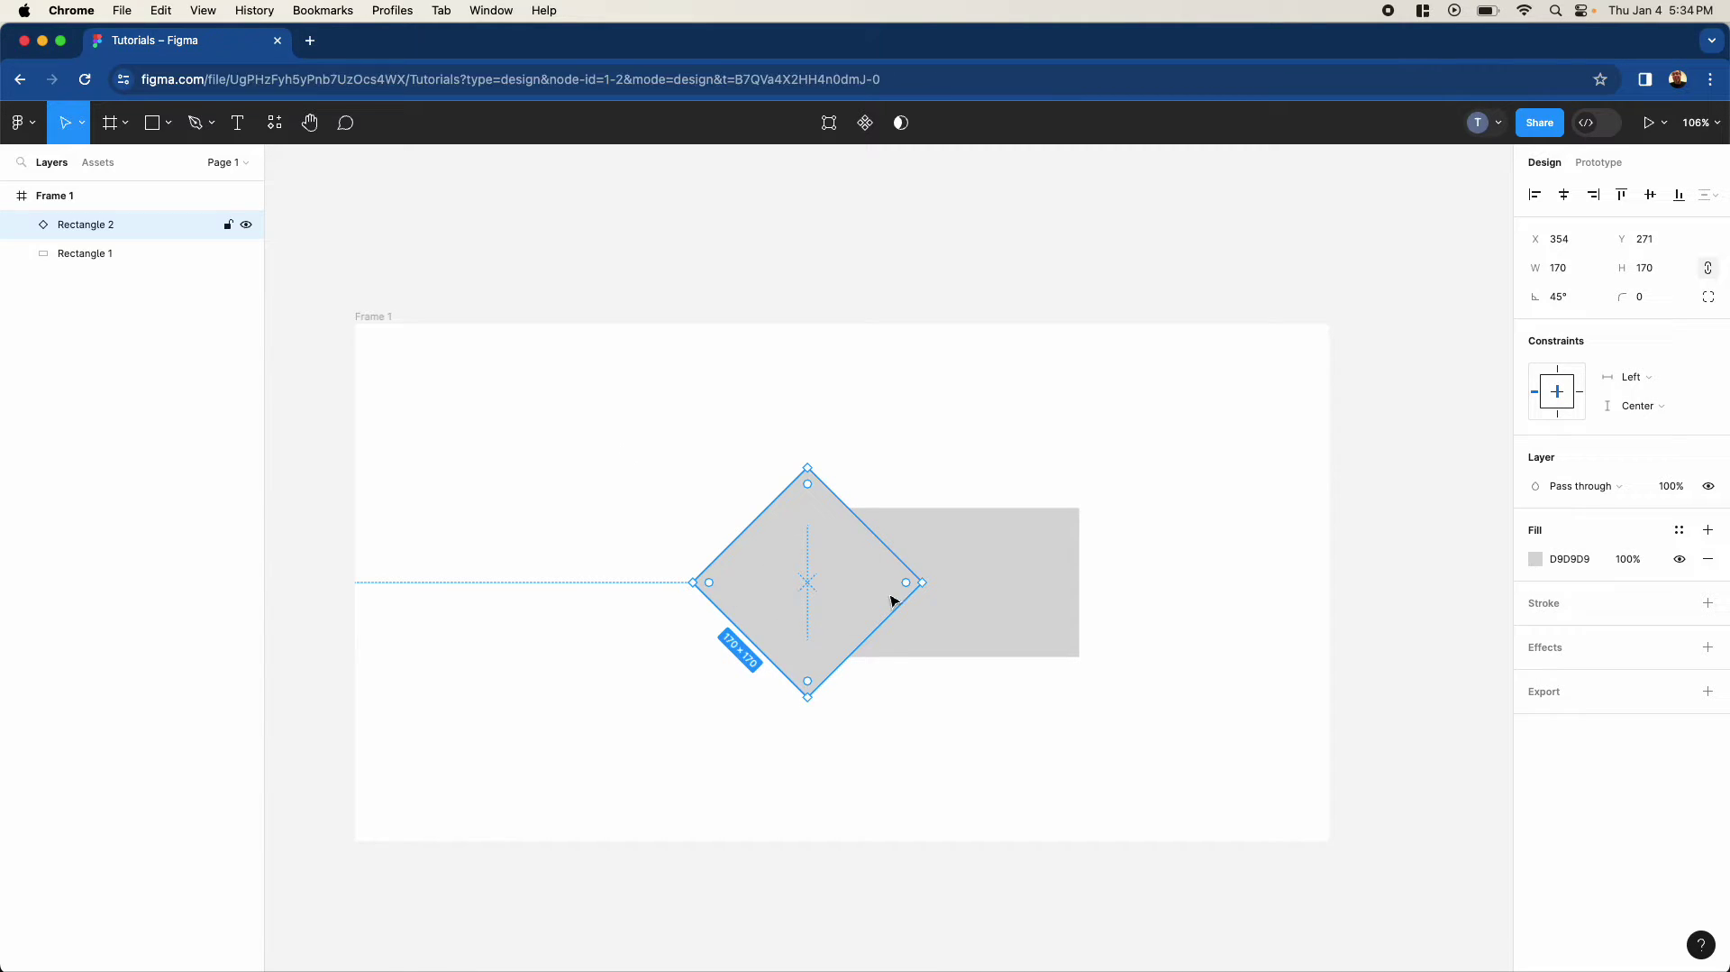
Step: Open the diamond's points for editing and select its right corner point
click(923, 376)
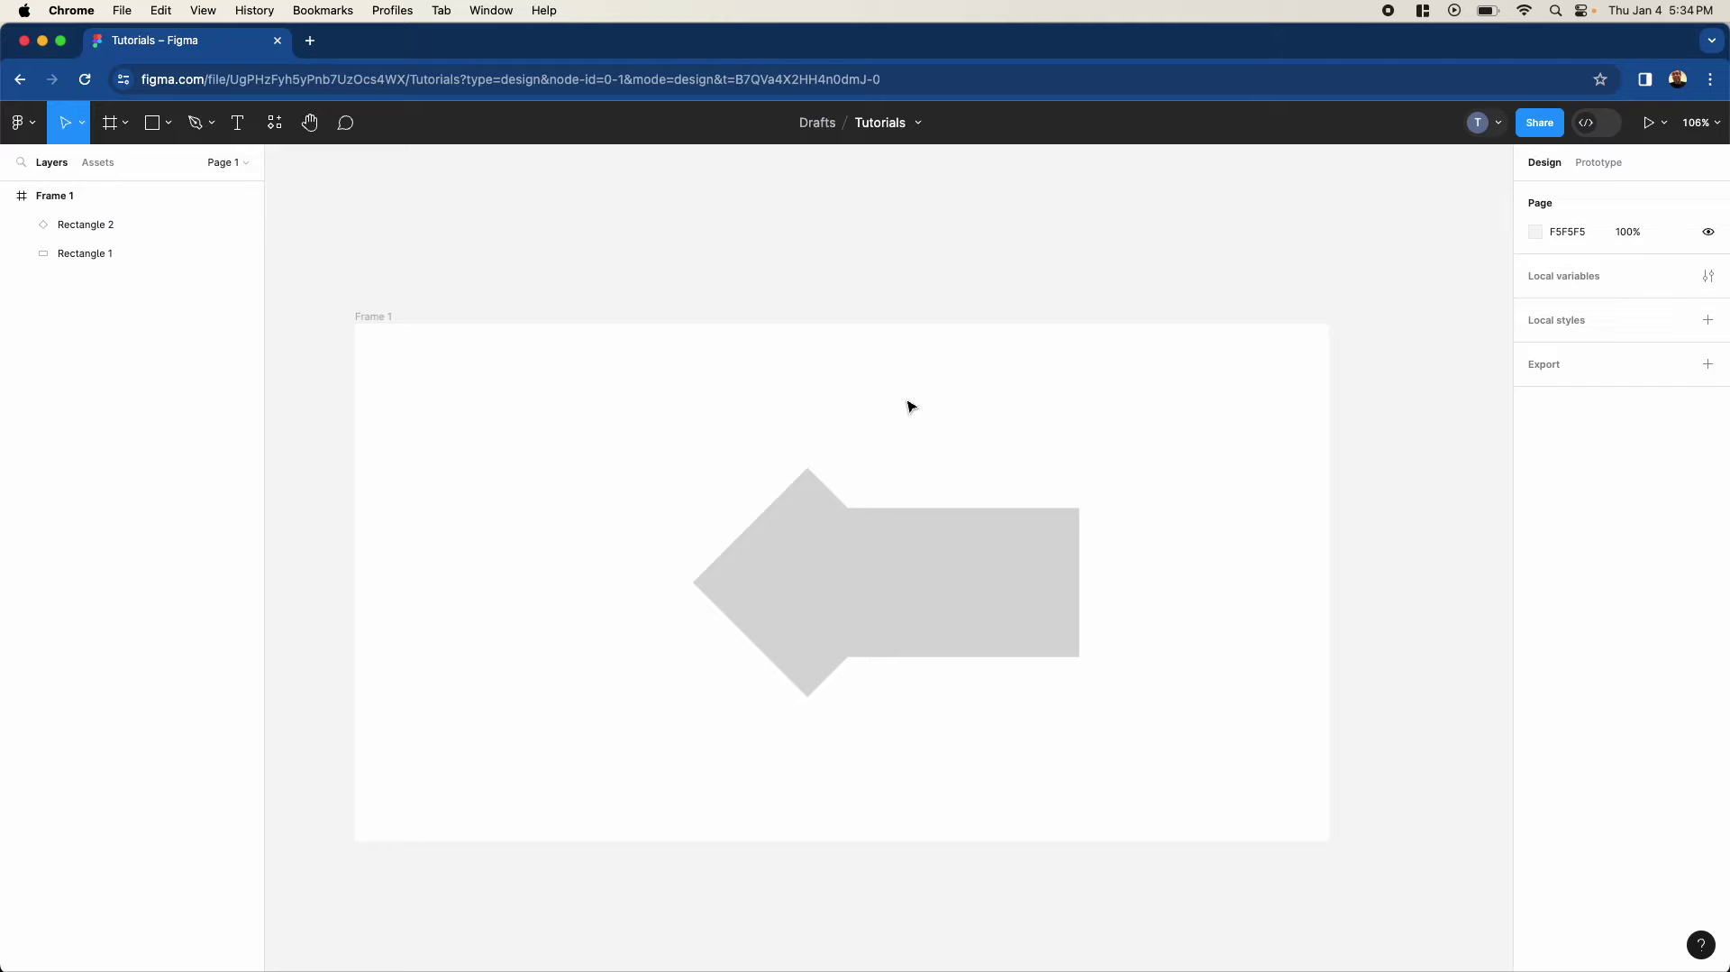
click(769, 596)
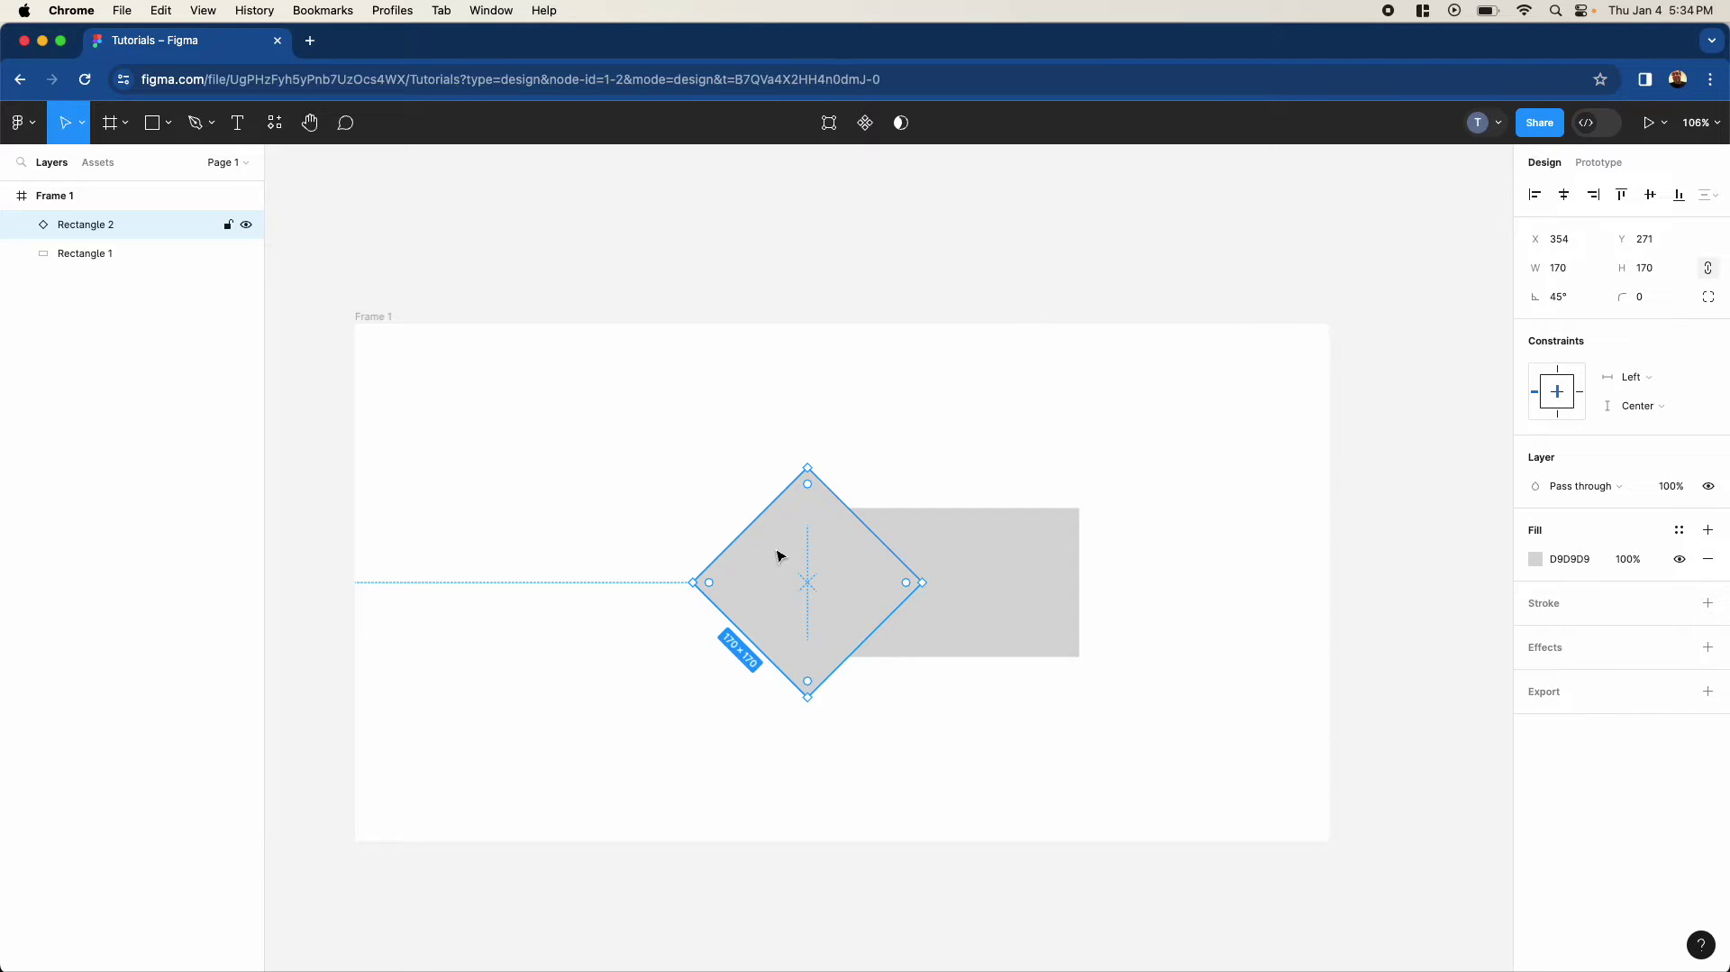
double_click(781, 557)
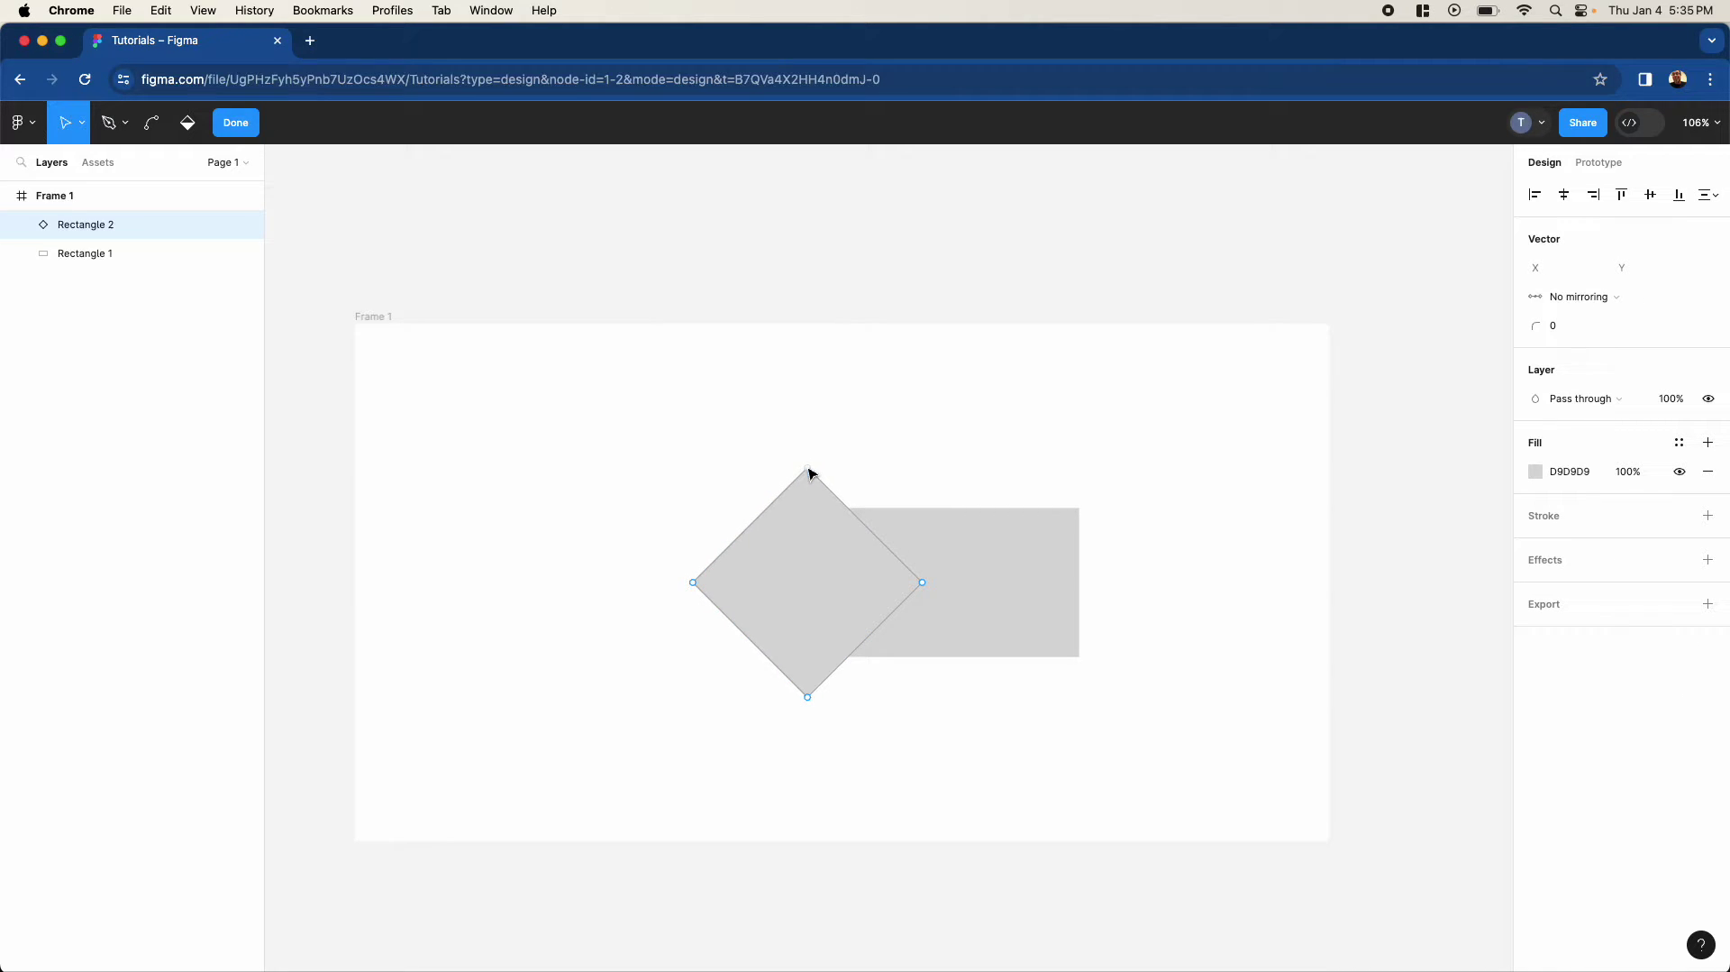
click(925, 585)
drag(925, 585, 771, 580)
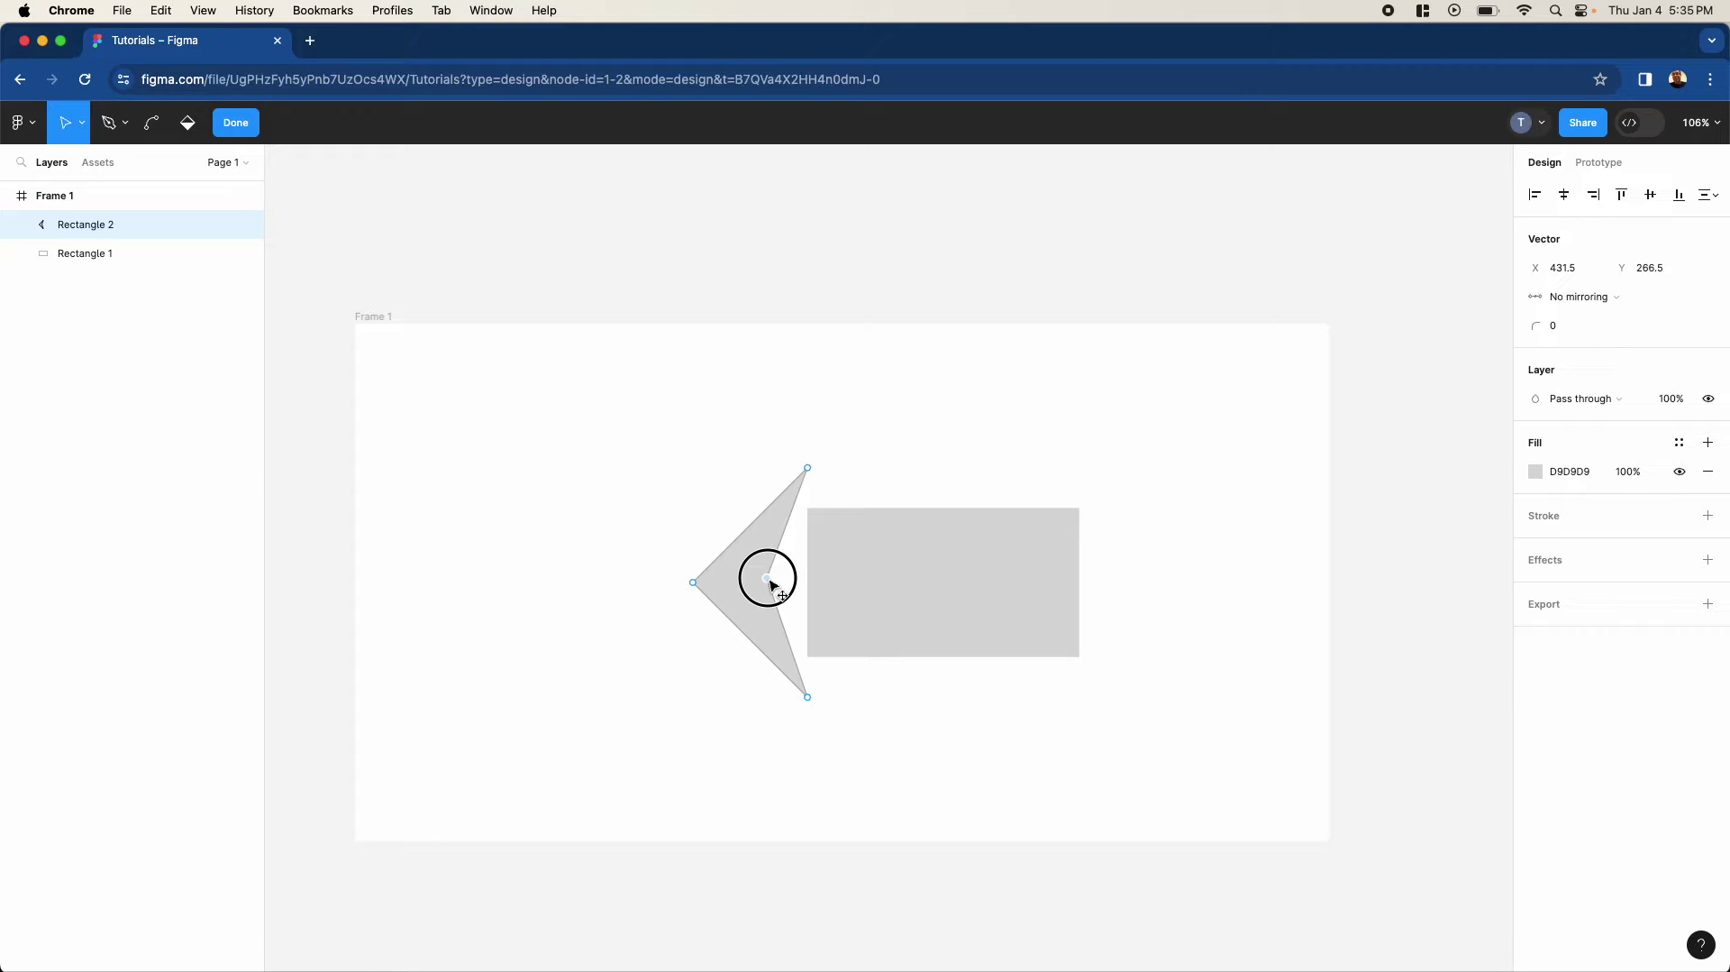
drag(772, 581, 877, 579)
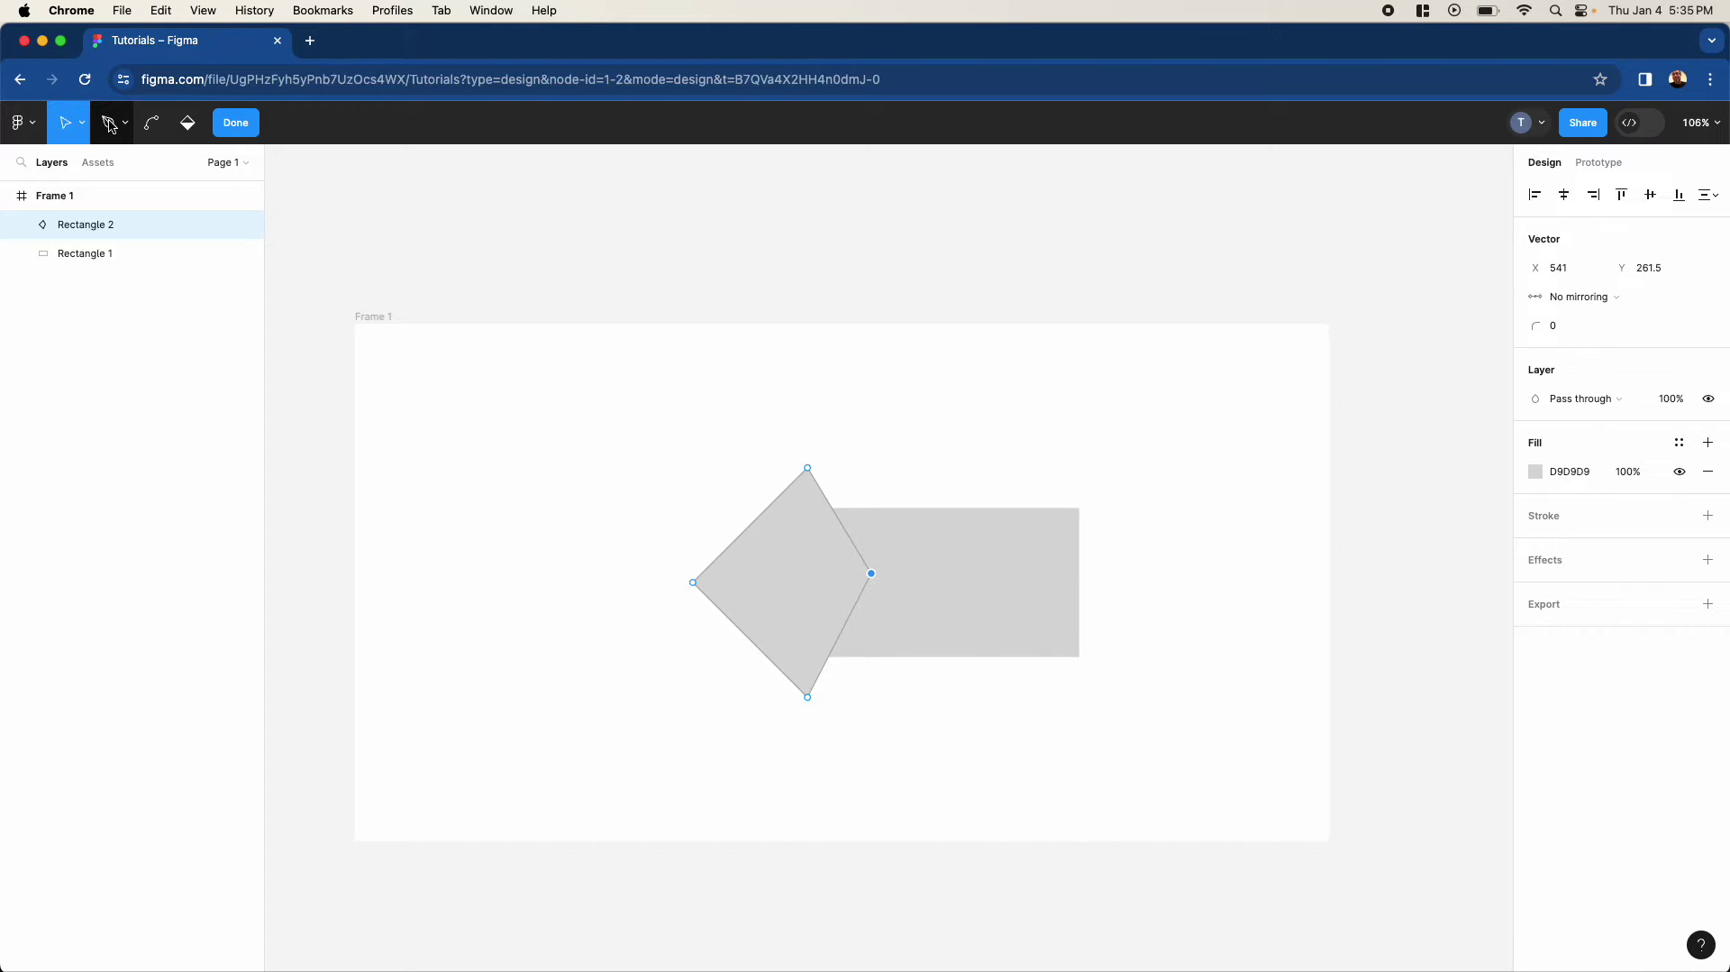
Step: Delete the diamond's right corner so it becomes a closed left-pointing triangle
click(110, 126)
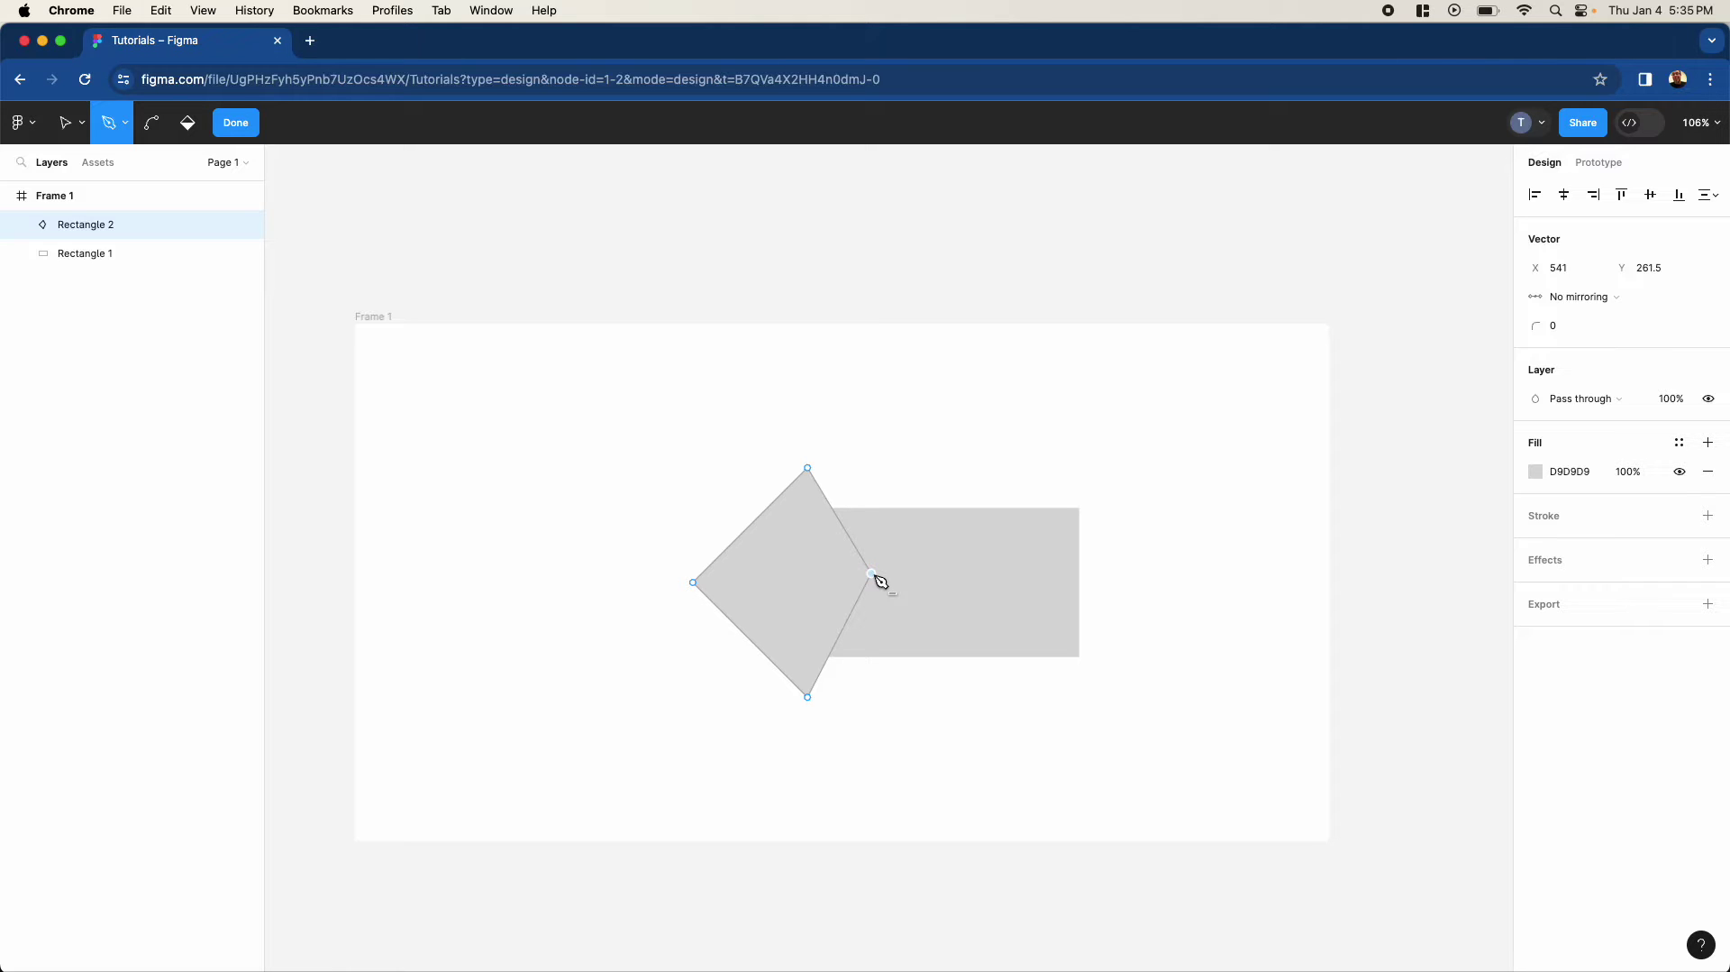
key(BackSpace)
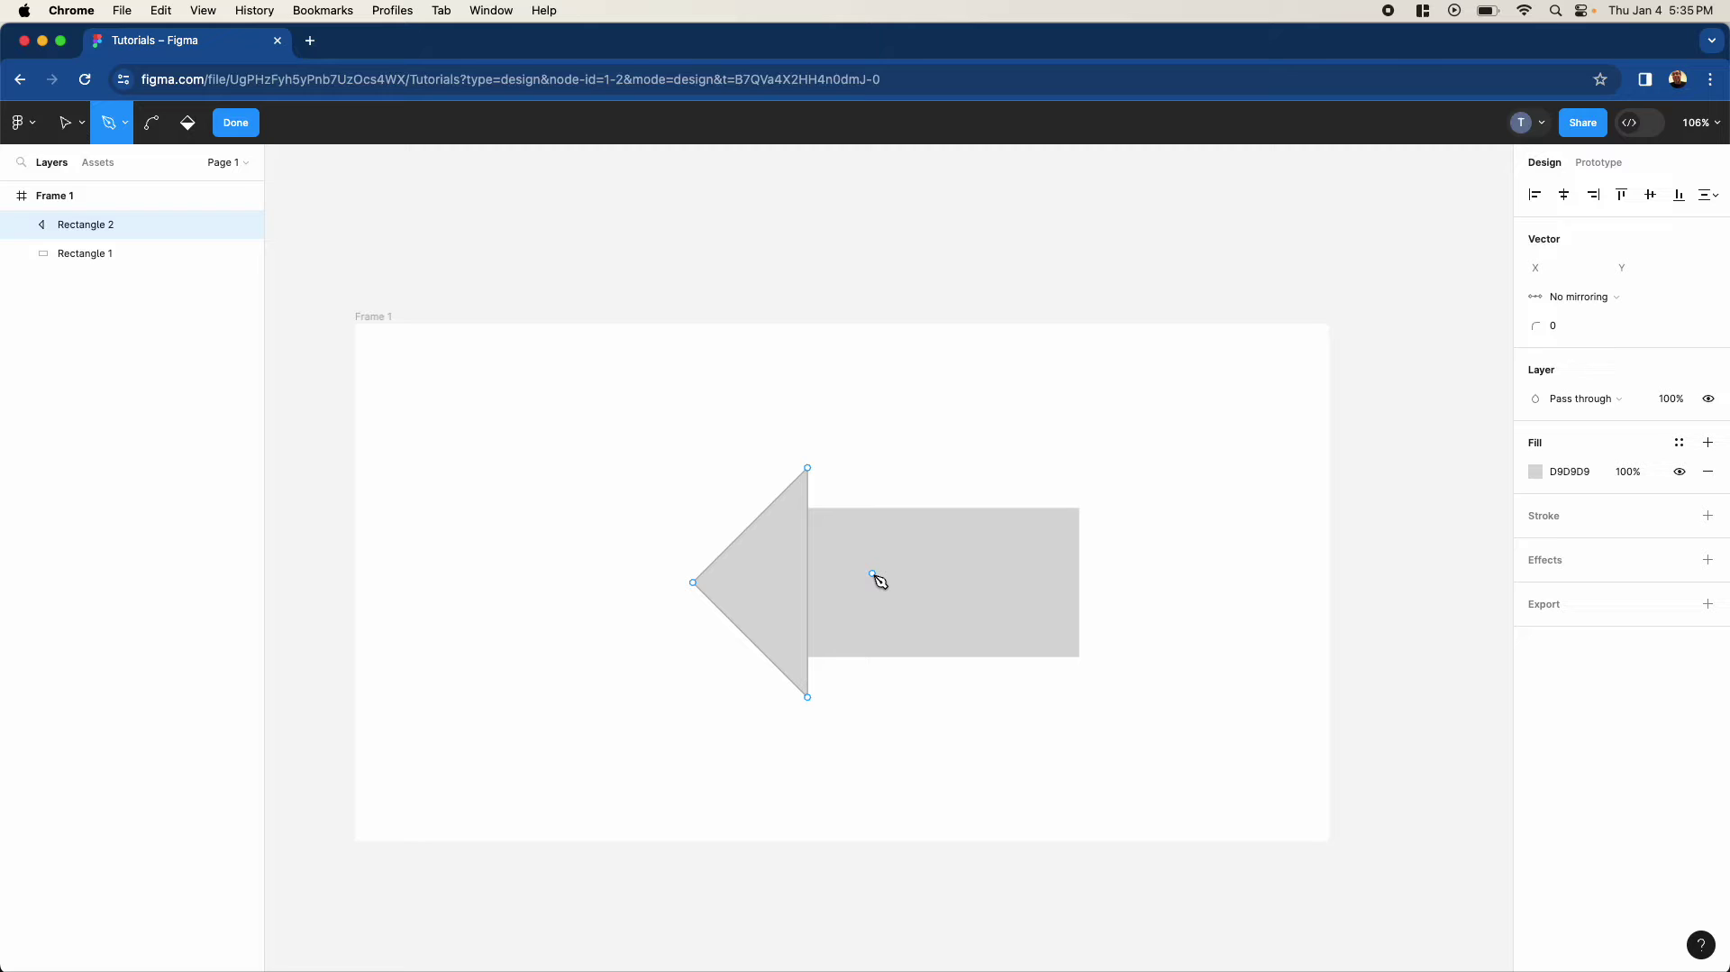
click(873, 574)
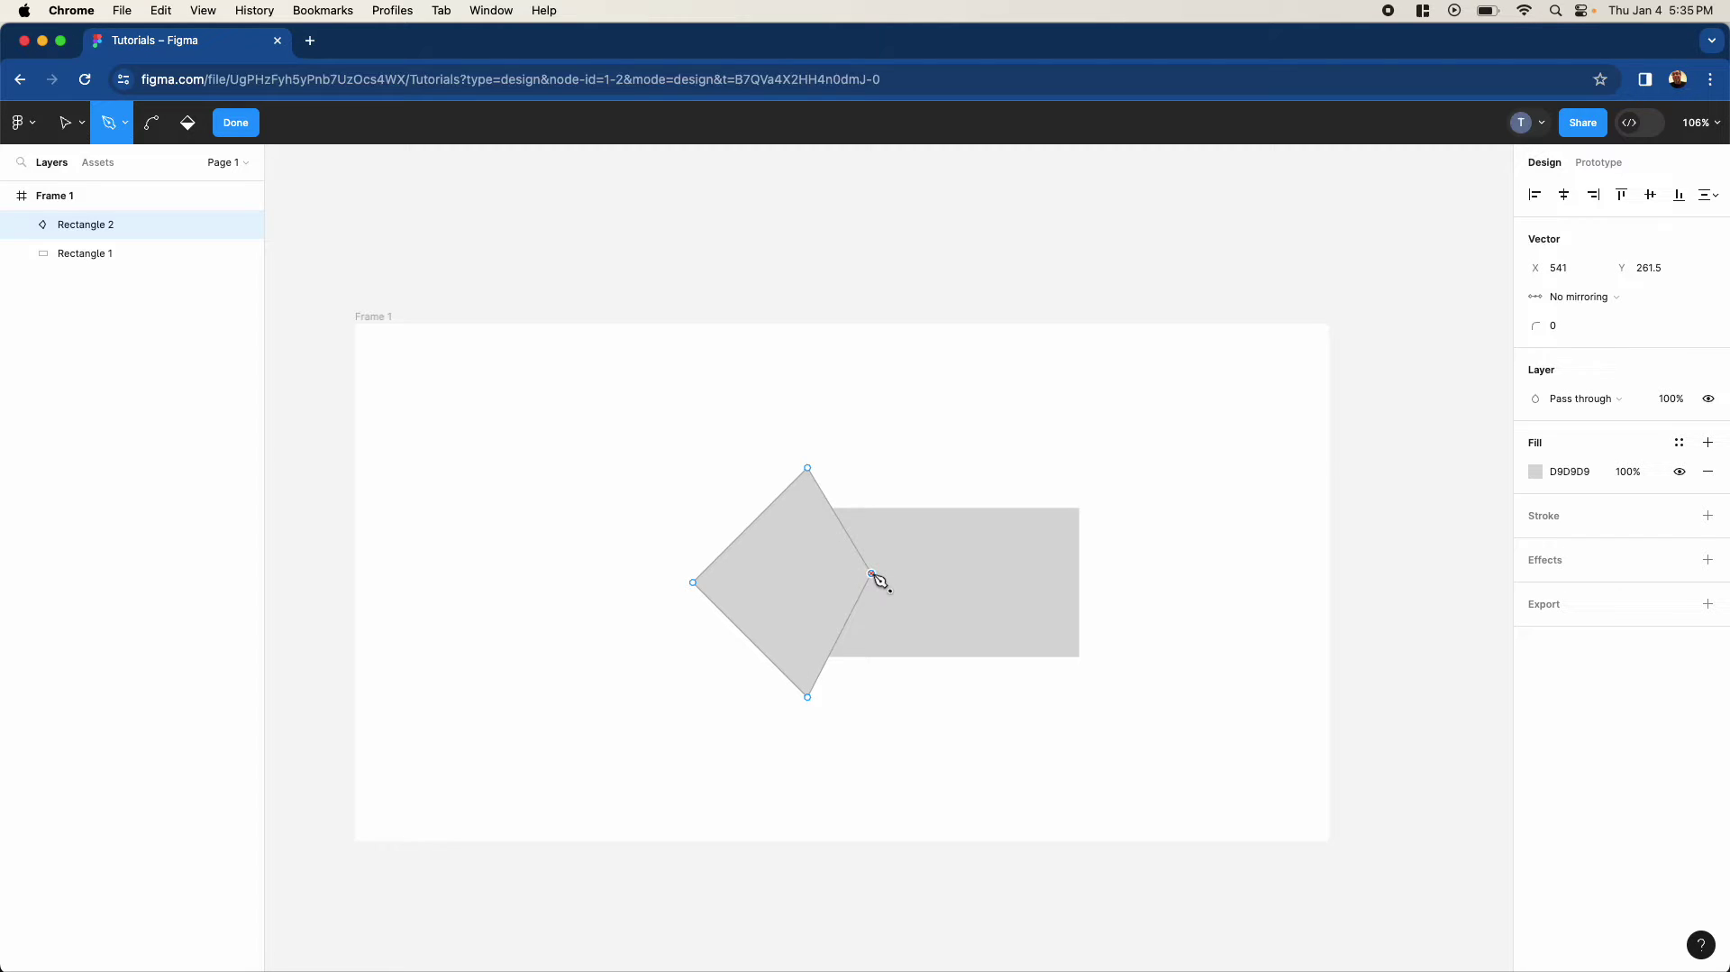
click(66, 121)
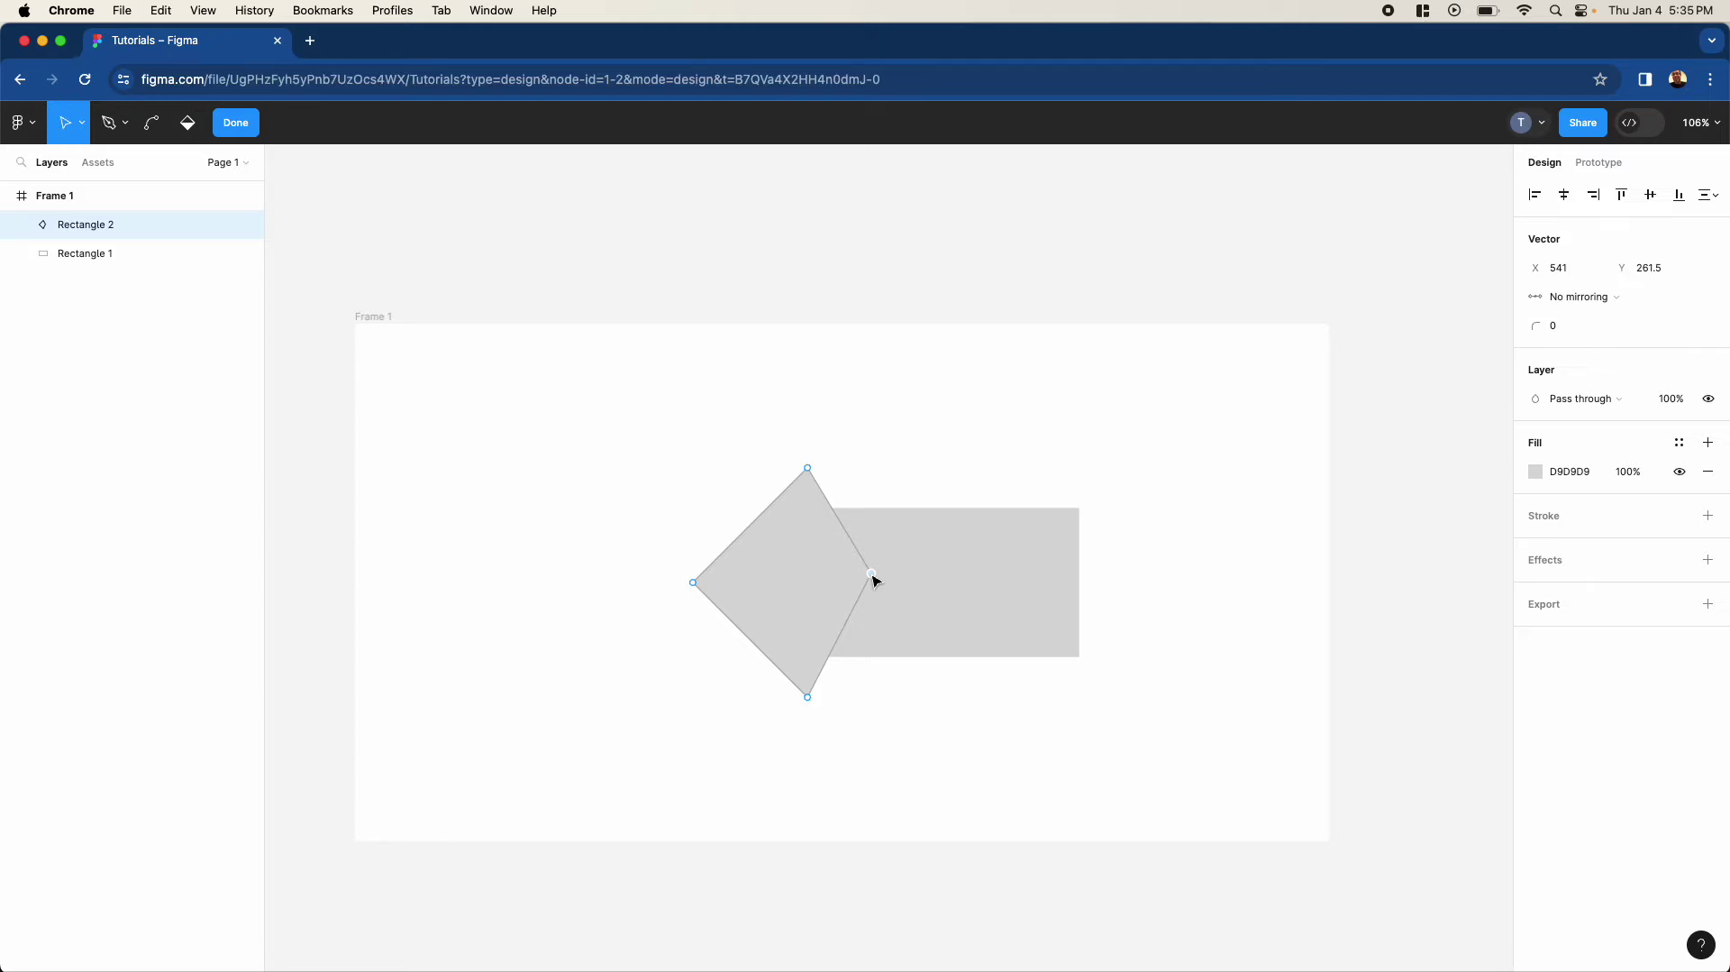
key(BackSpace)
key(super+z)
click(107, 124)
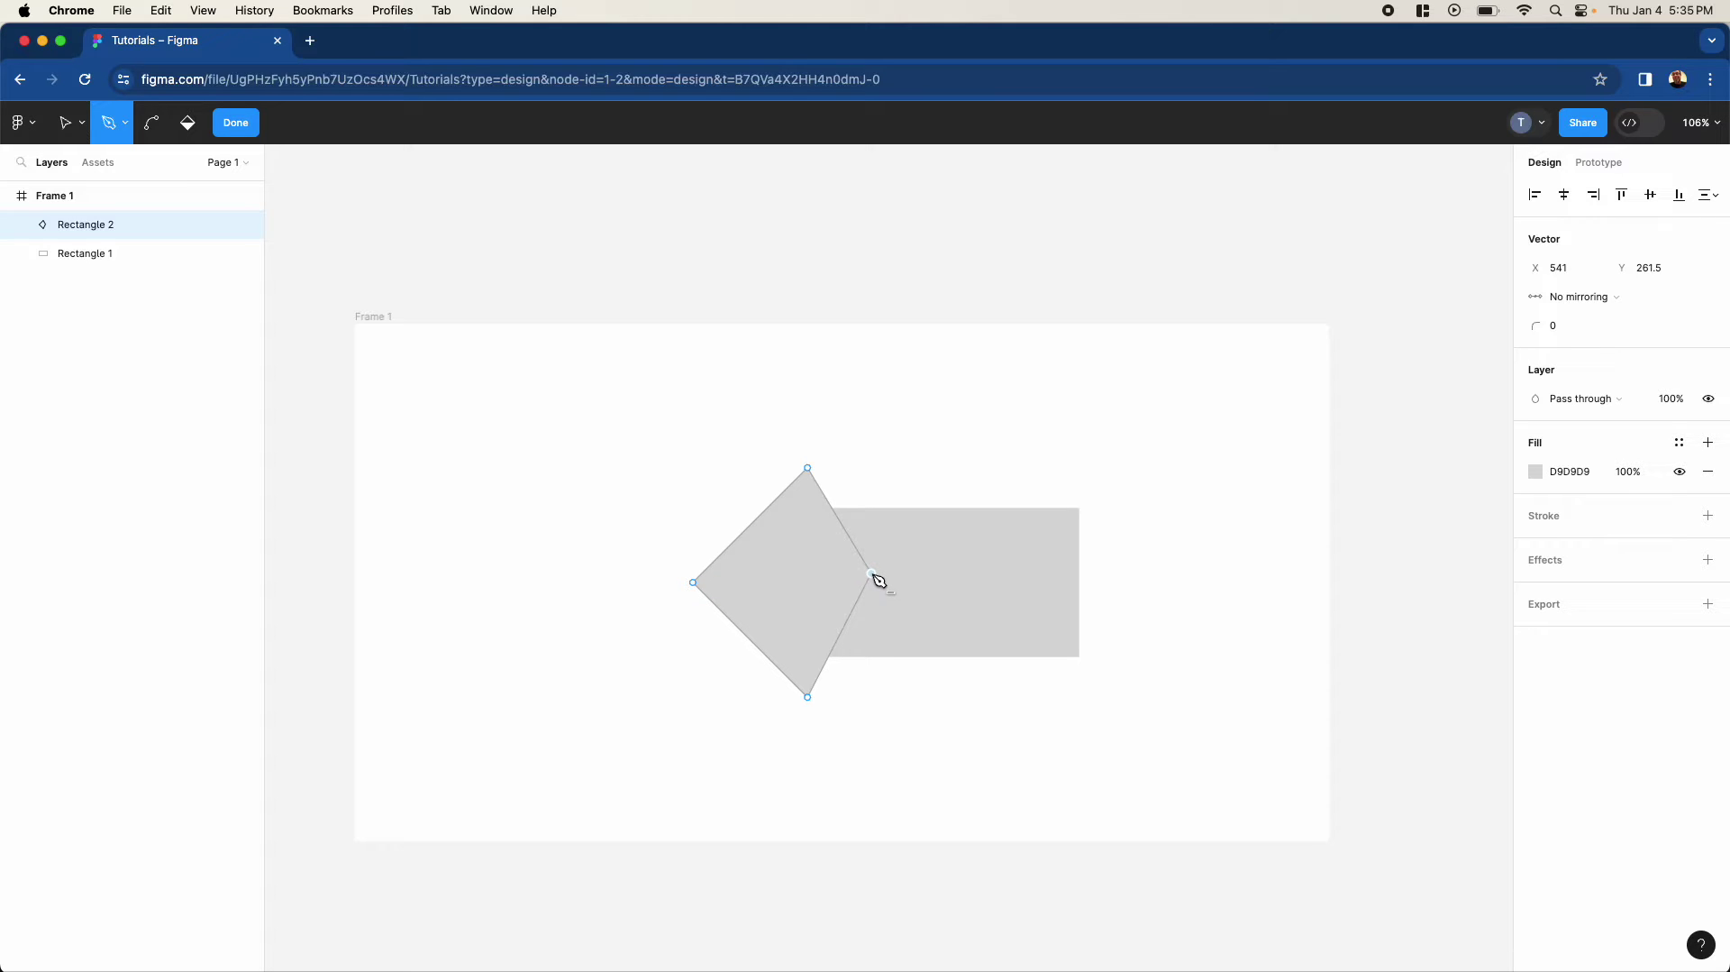
key(shift+BackSpace)
key(super+z)
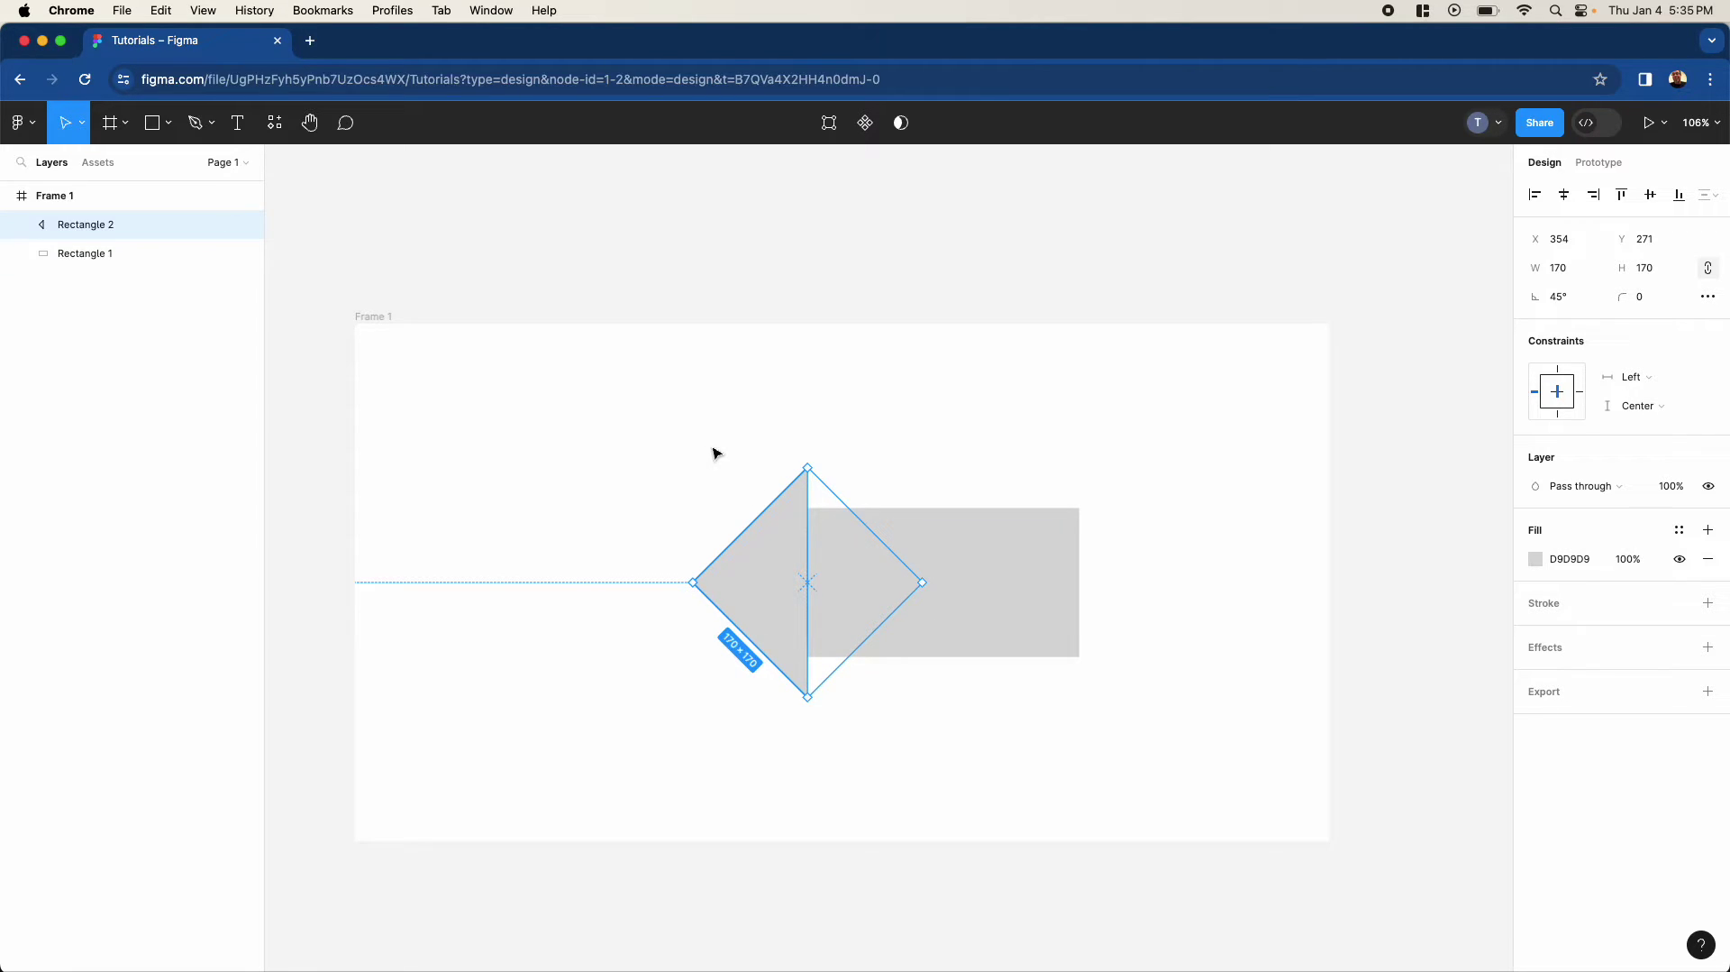
Step: Add a black 3 px stroke to both the triangle and the rectangle
click(646, 405)
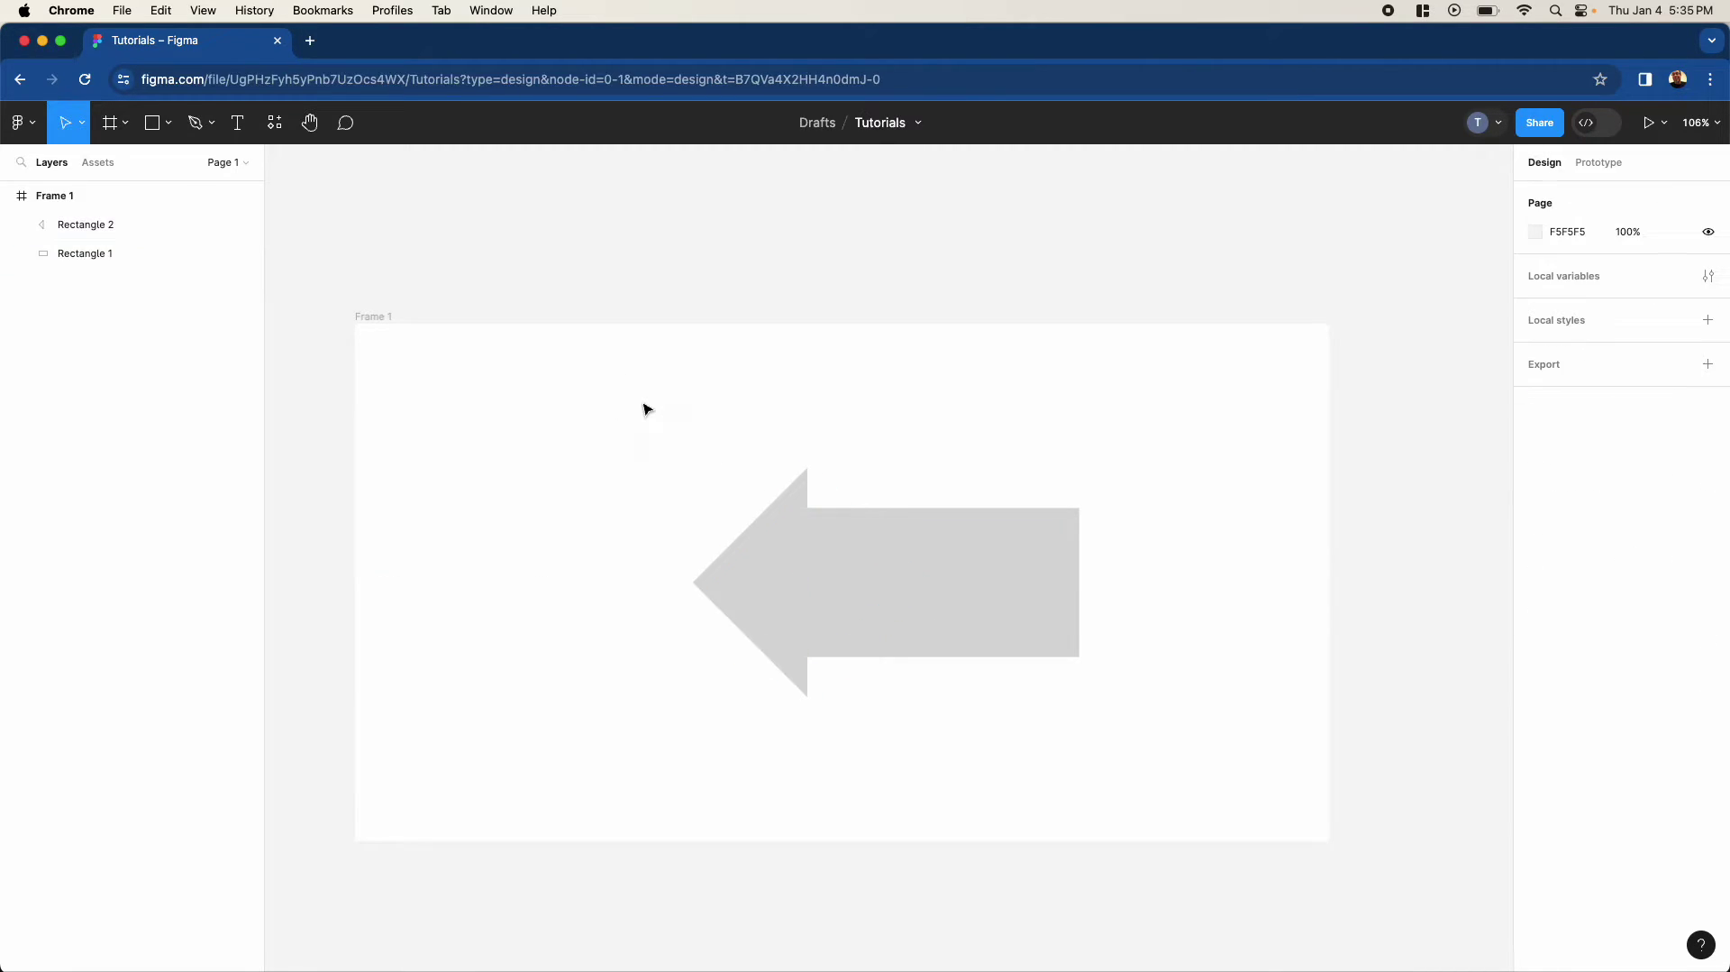
click(782, 591)
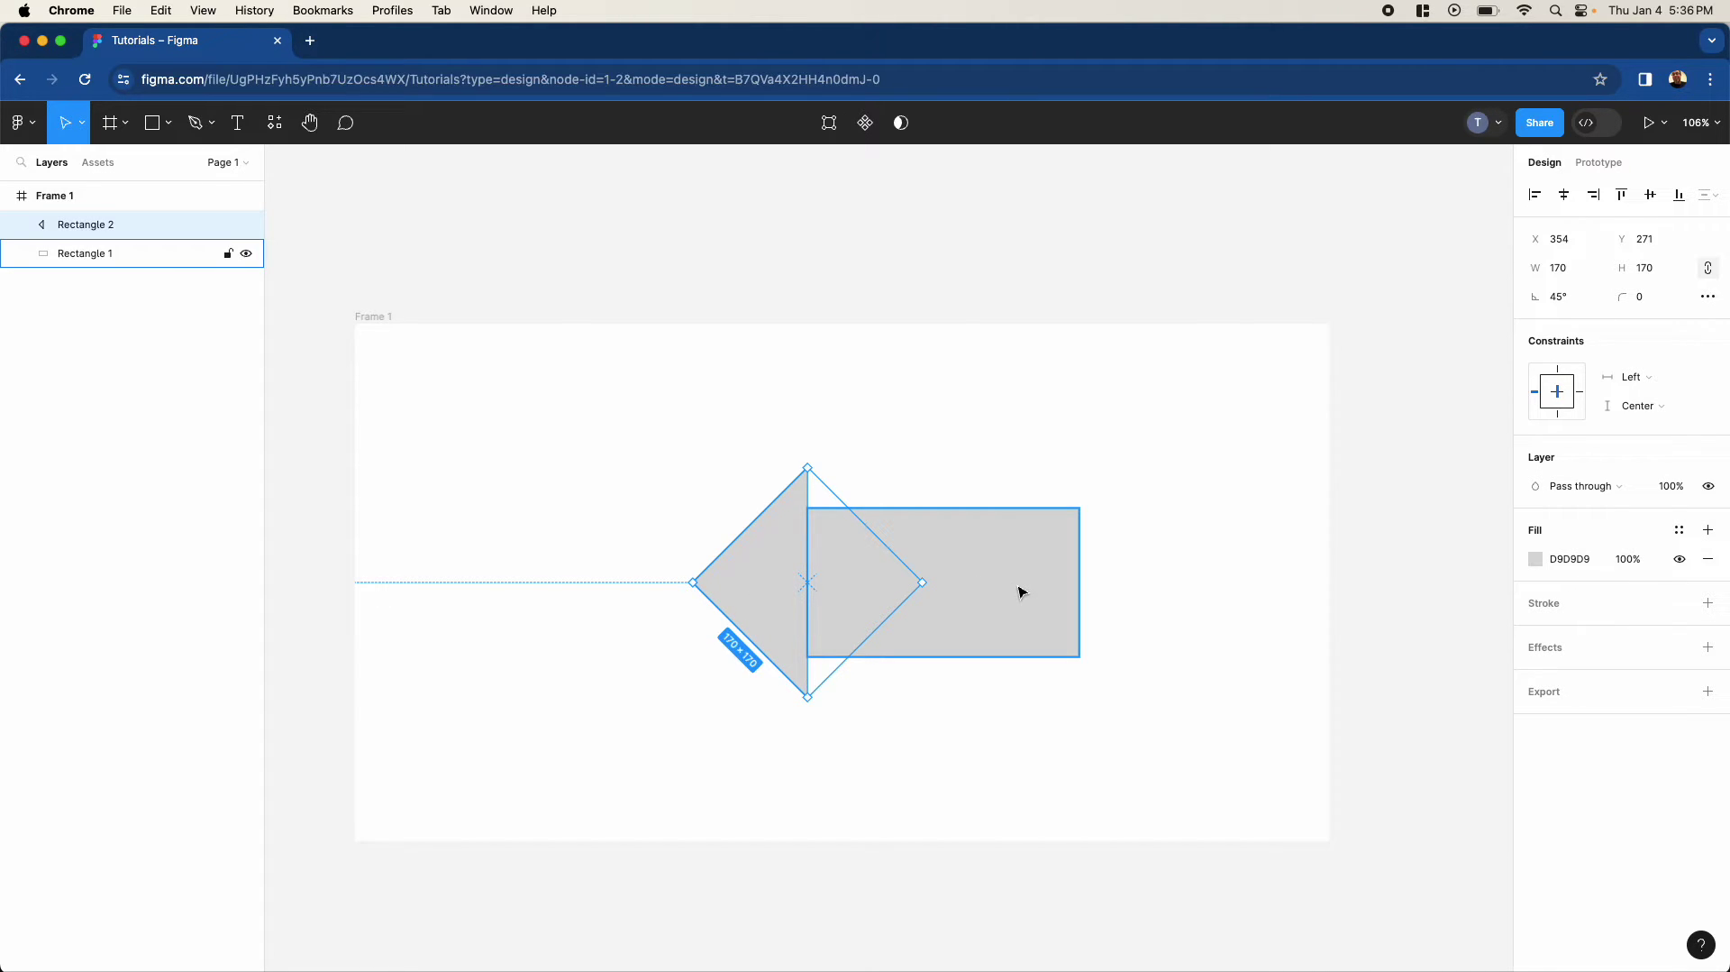
click(967, 367)
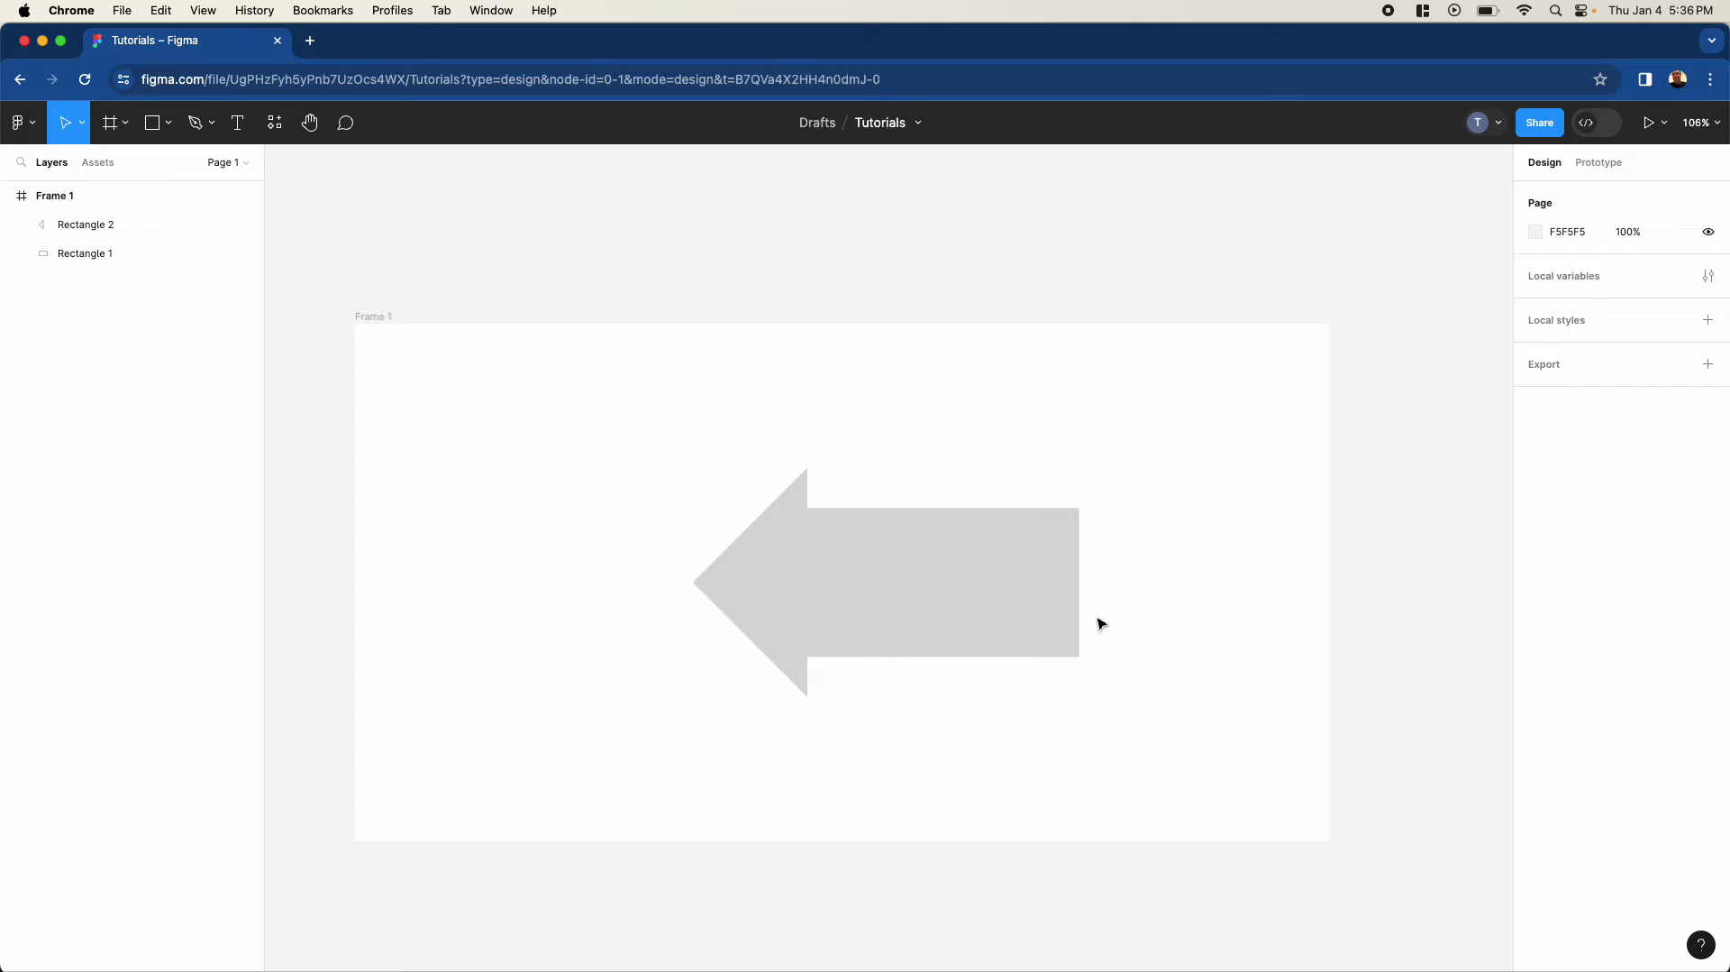
click(947, 591)
shift+click(767, 582)
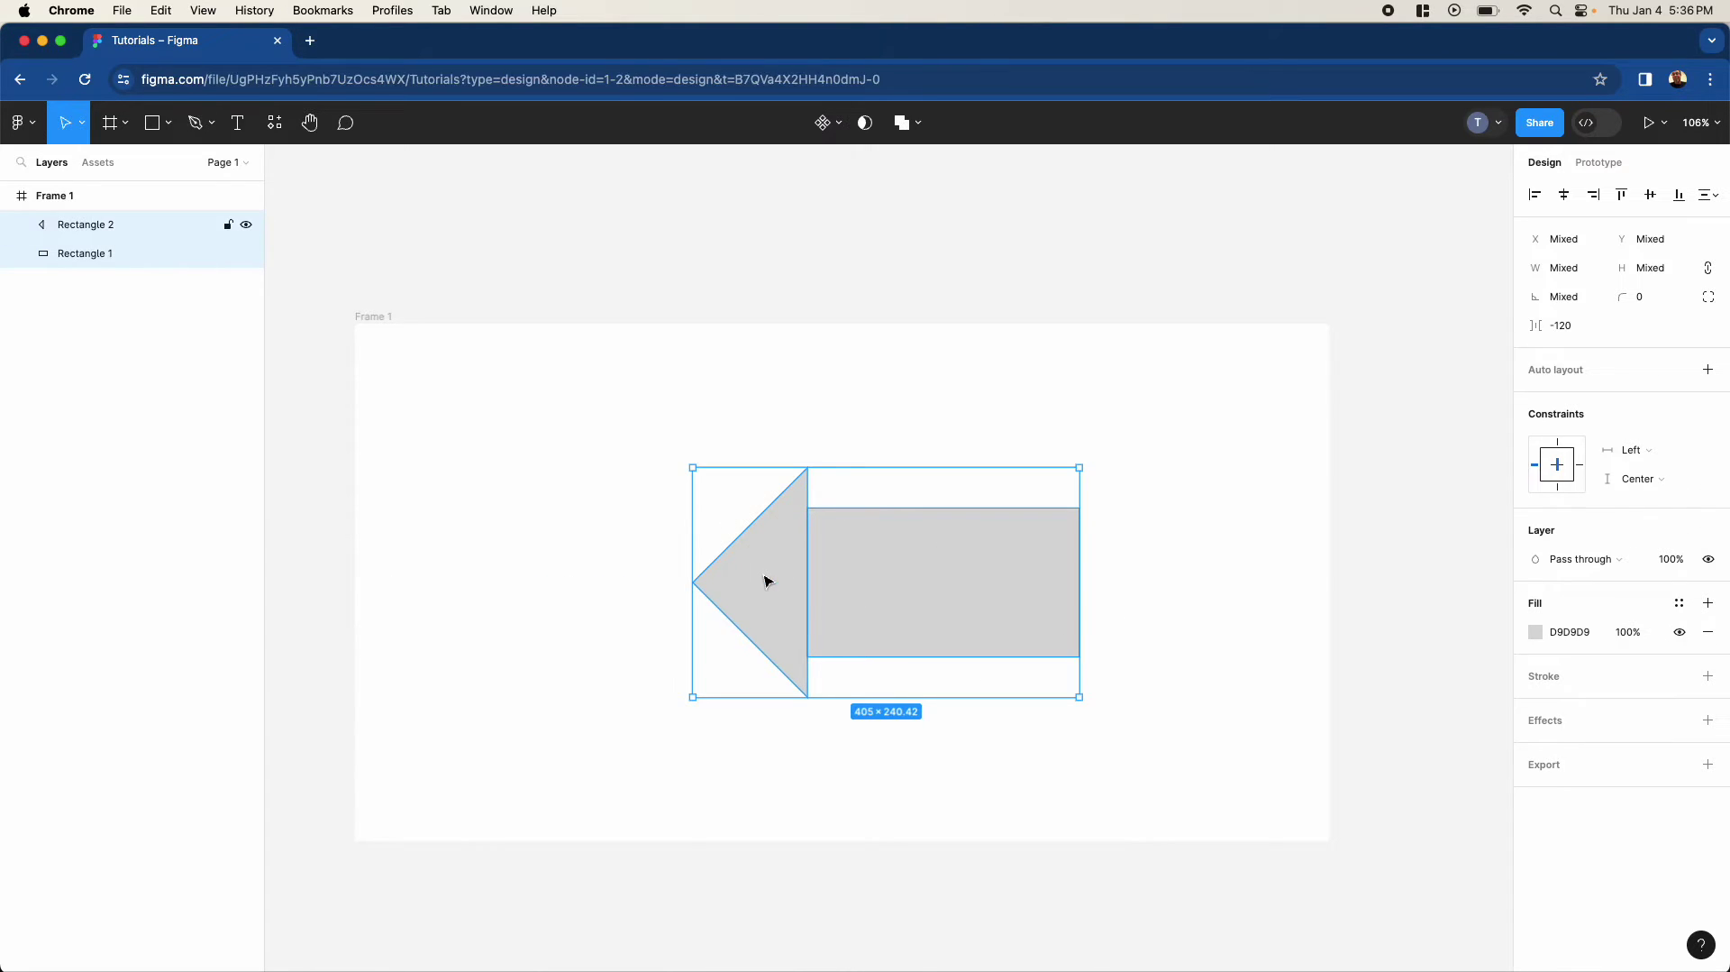
click(1710, 681)
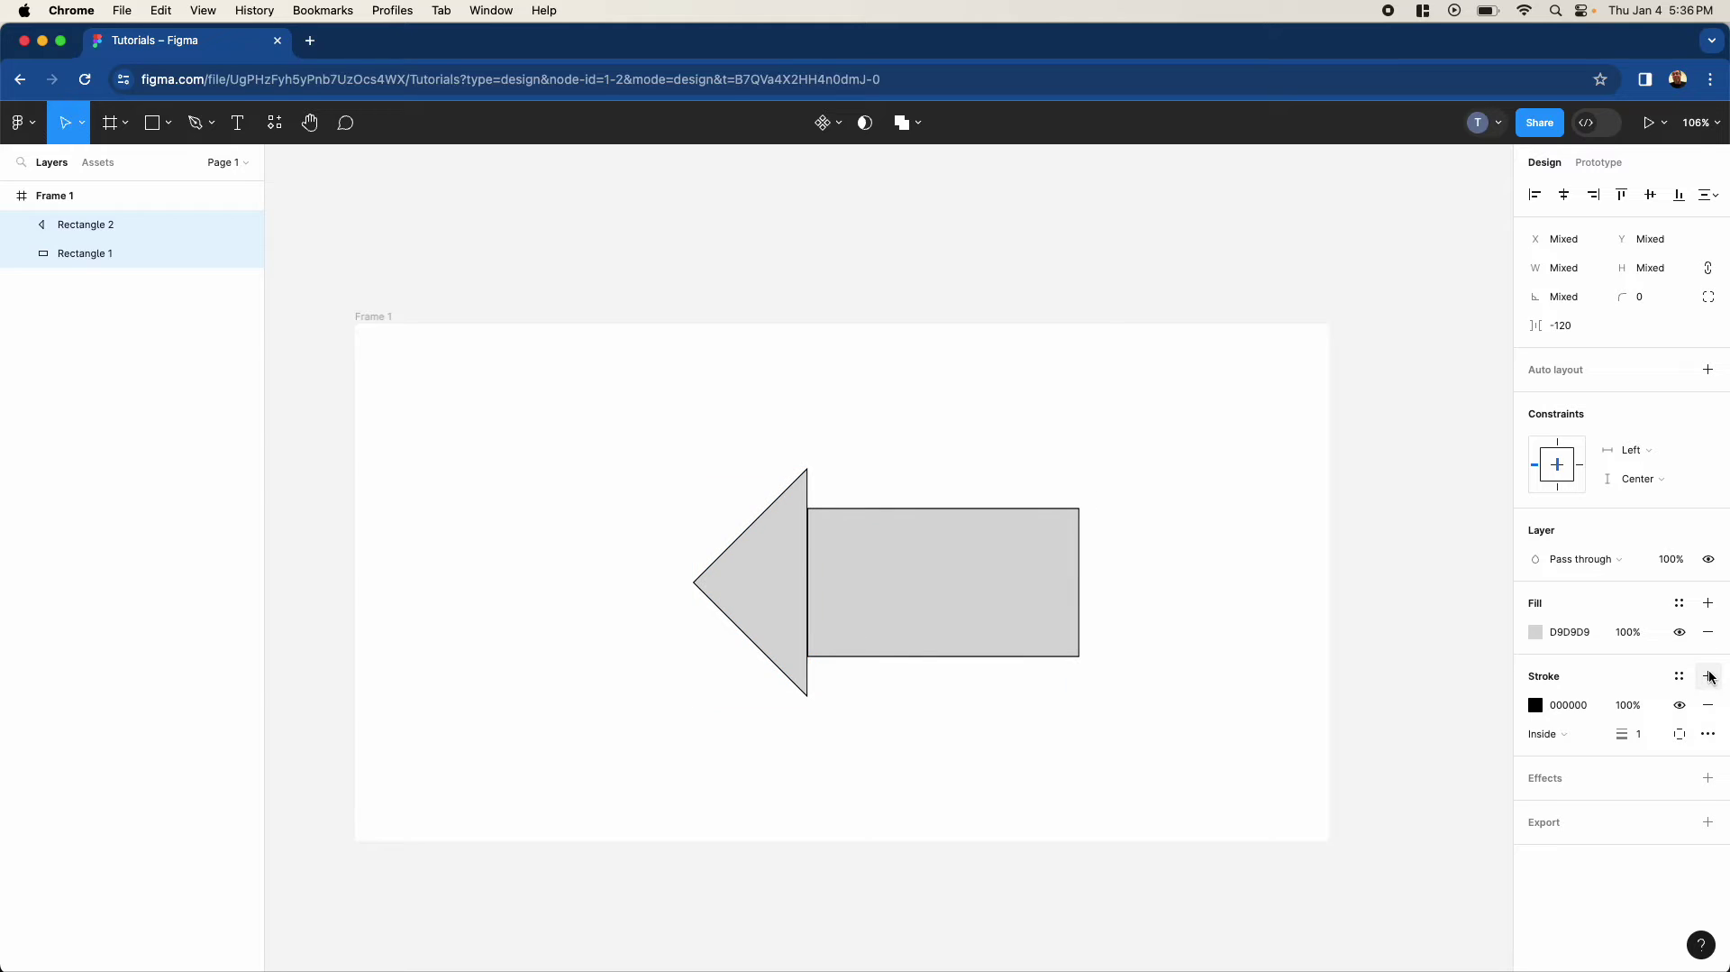
click(1644, 738)
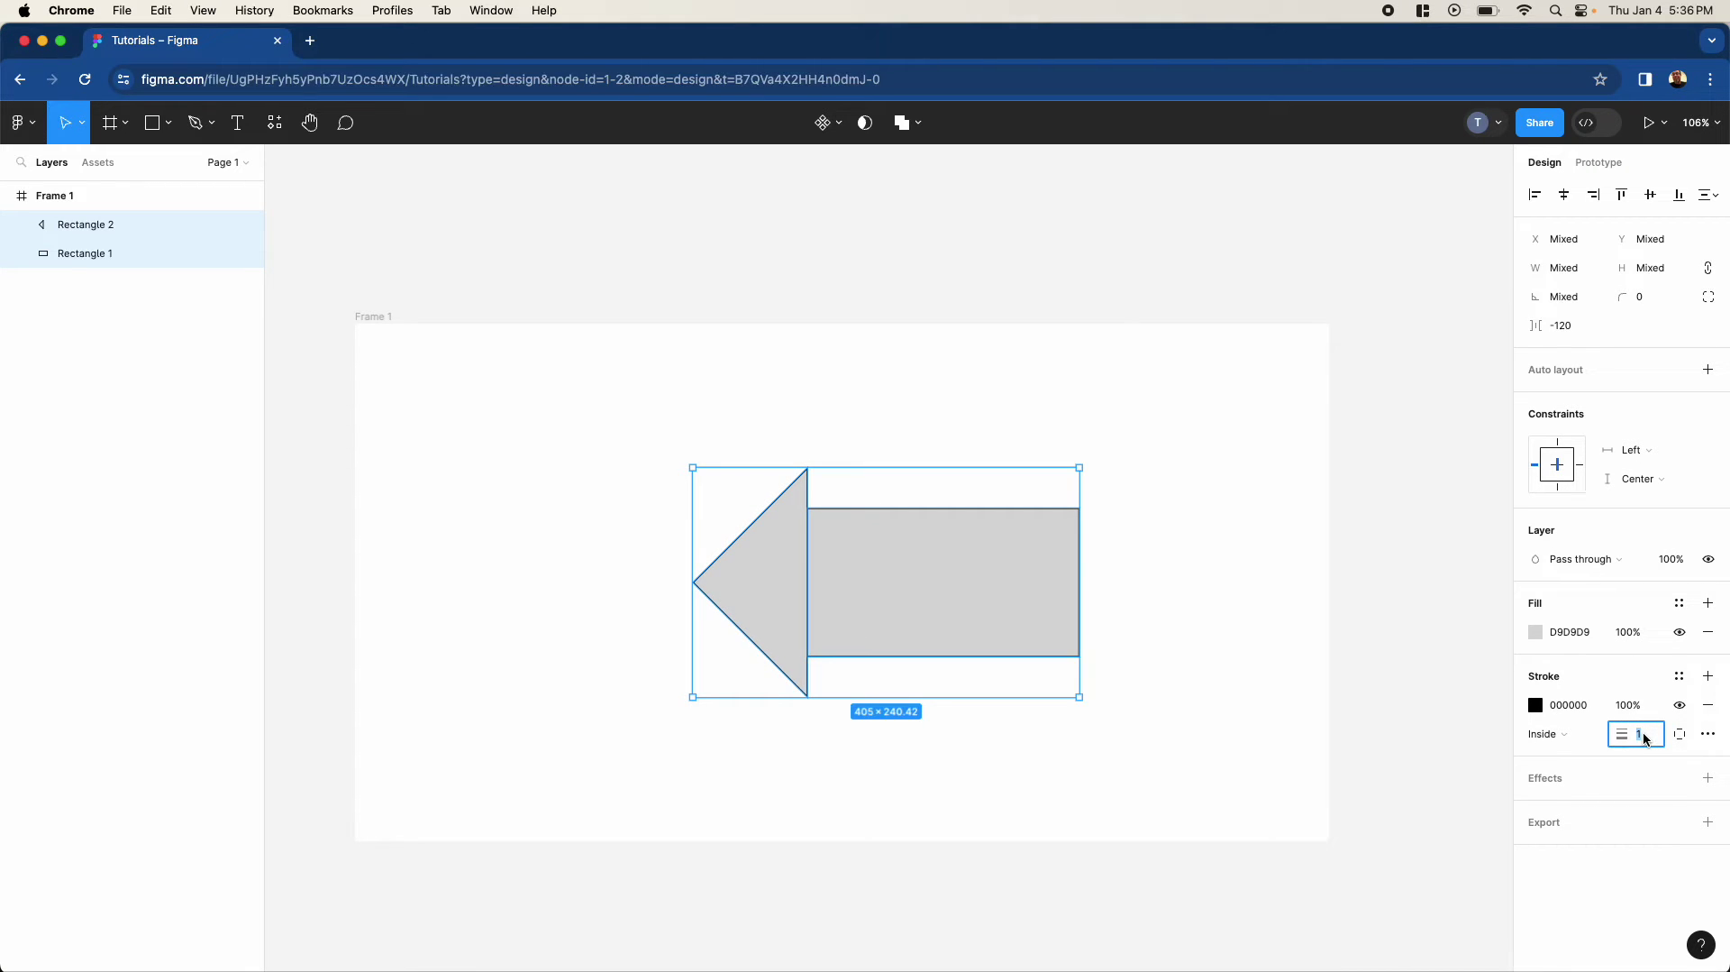
text(3)
key(Return)
click(1155, 392)
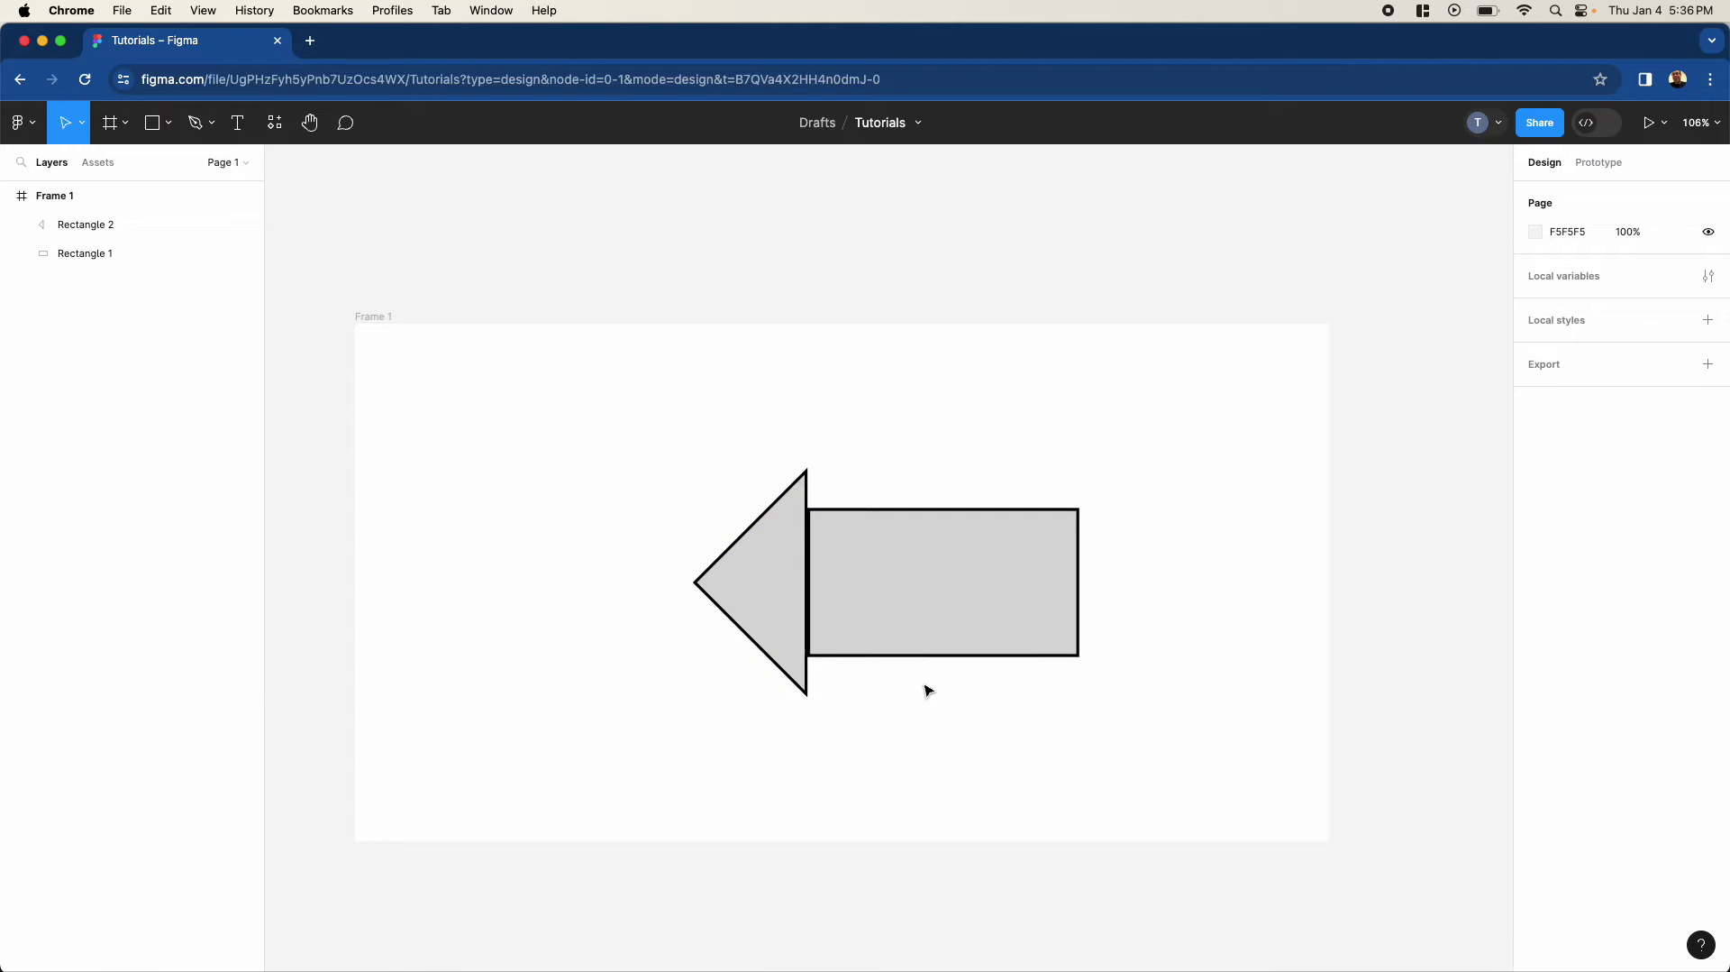
Step: Nudge the triangle to X 366 so its flat side meets the rectangle's left edge
click(762, 567)
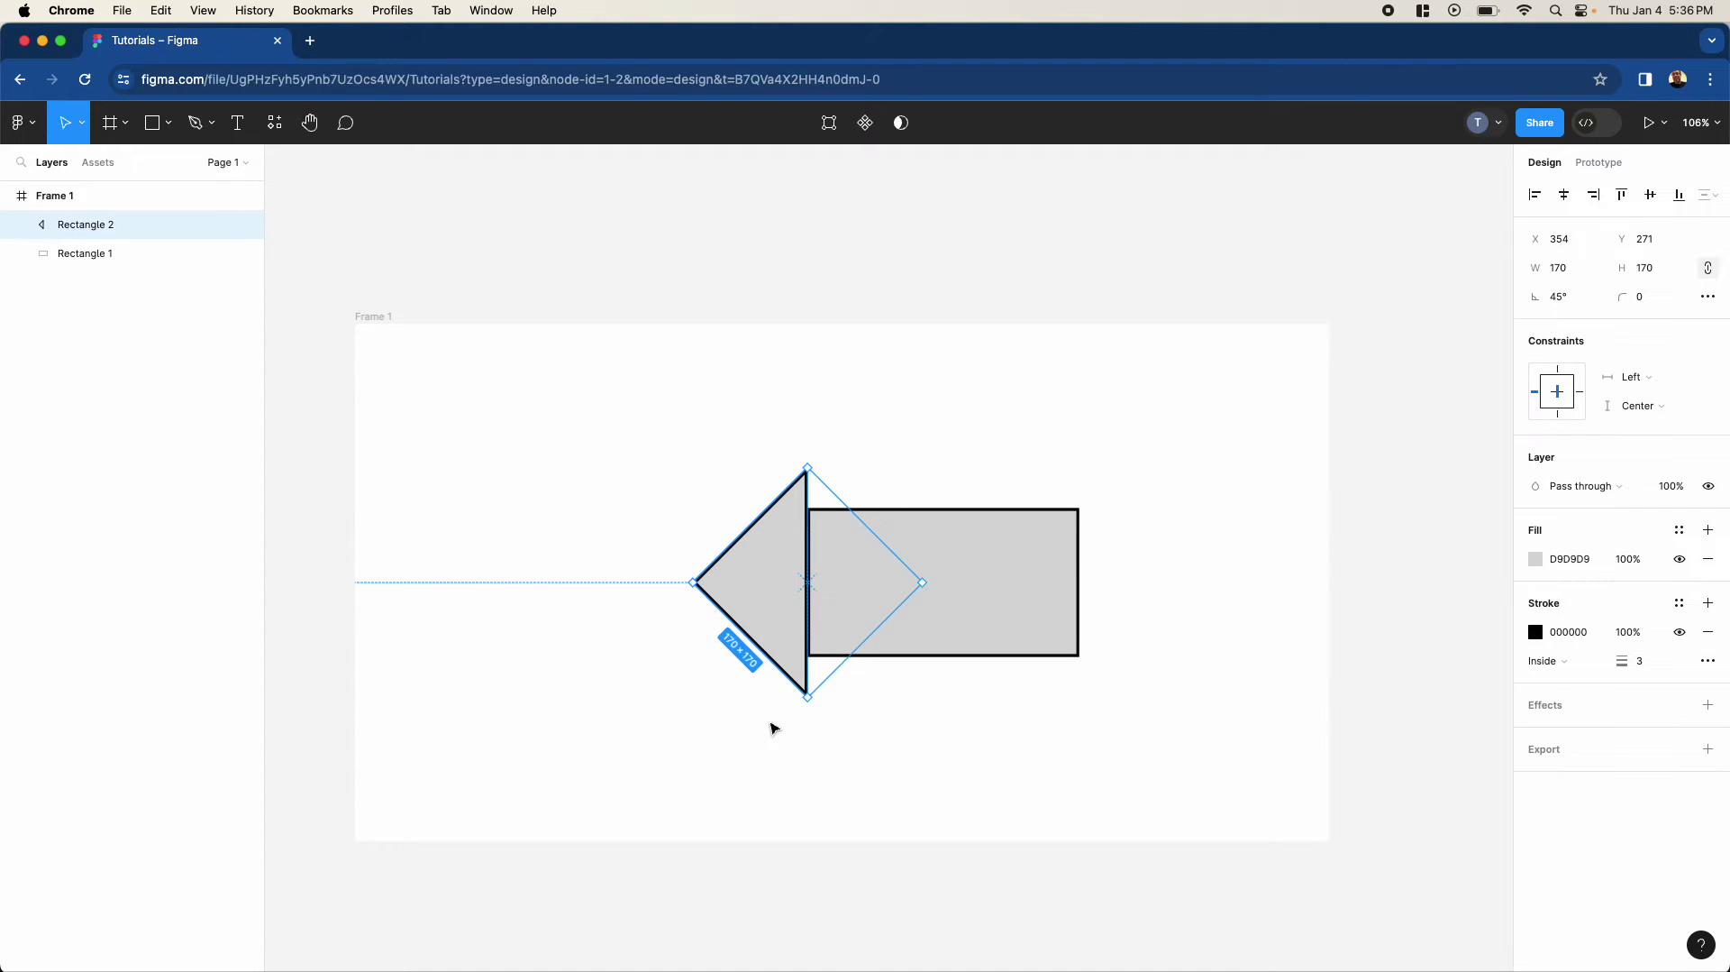
key(shift+Right)
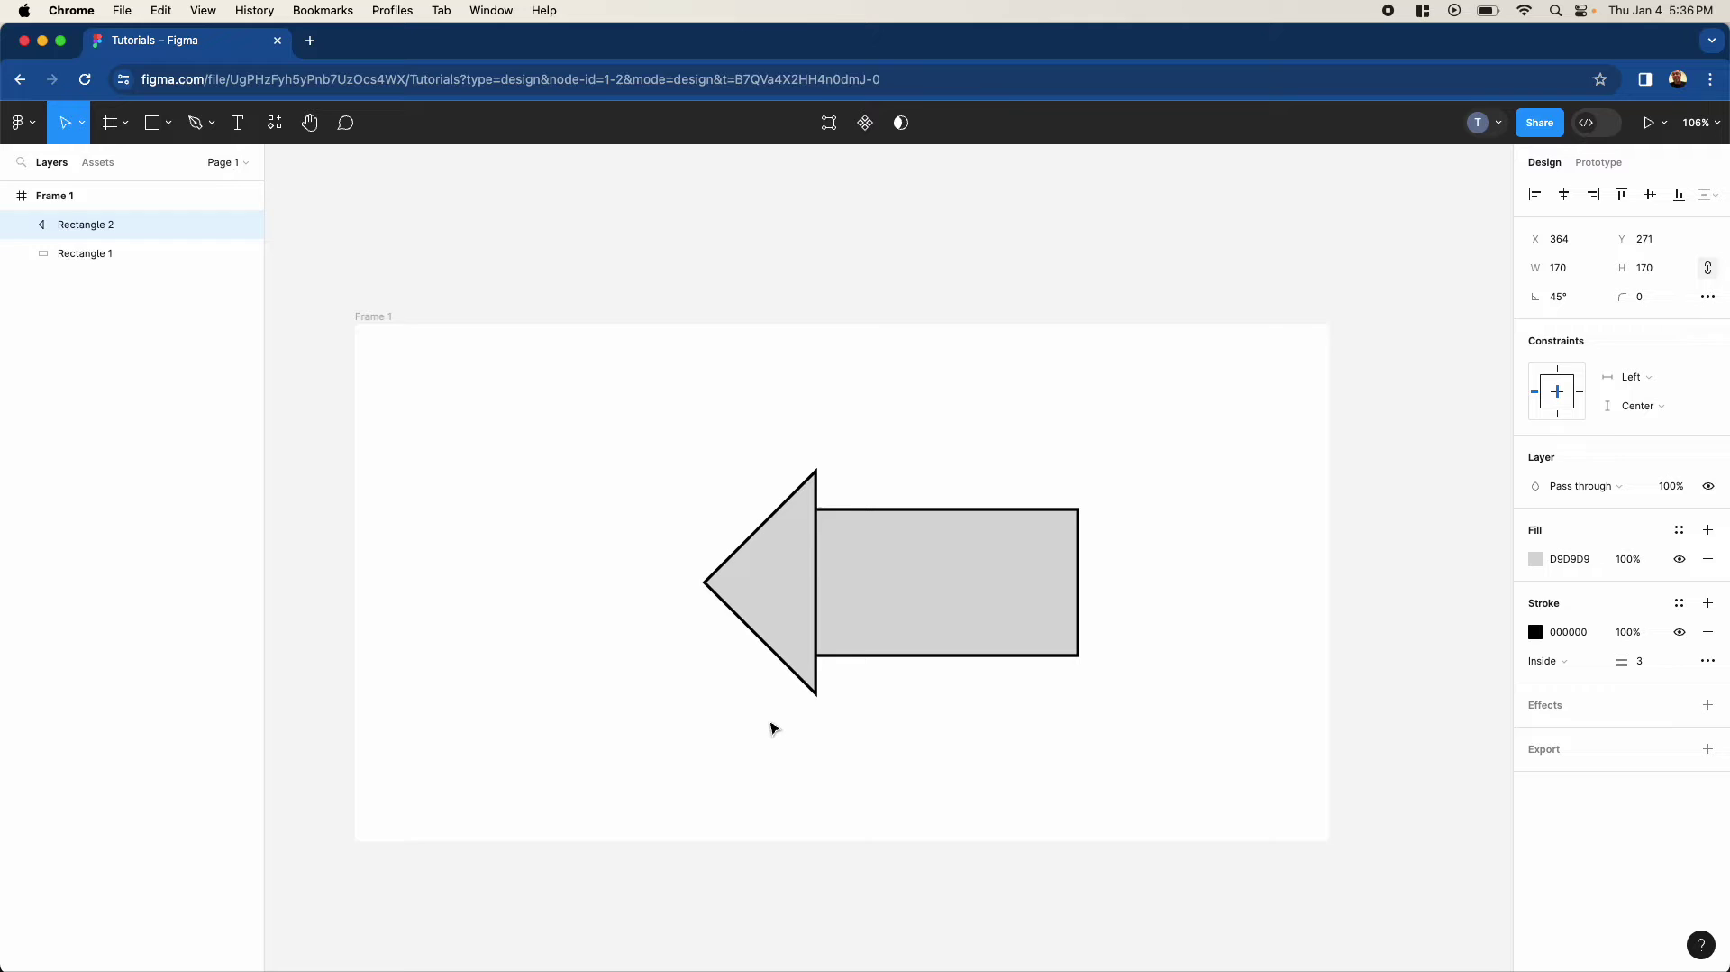
key(shift+Left)
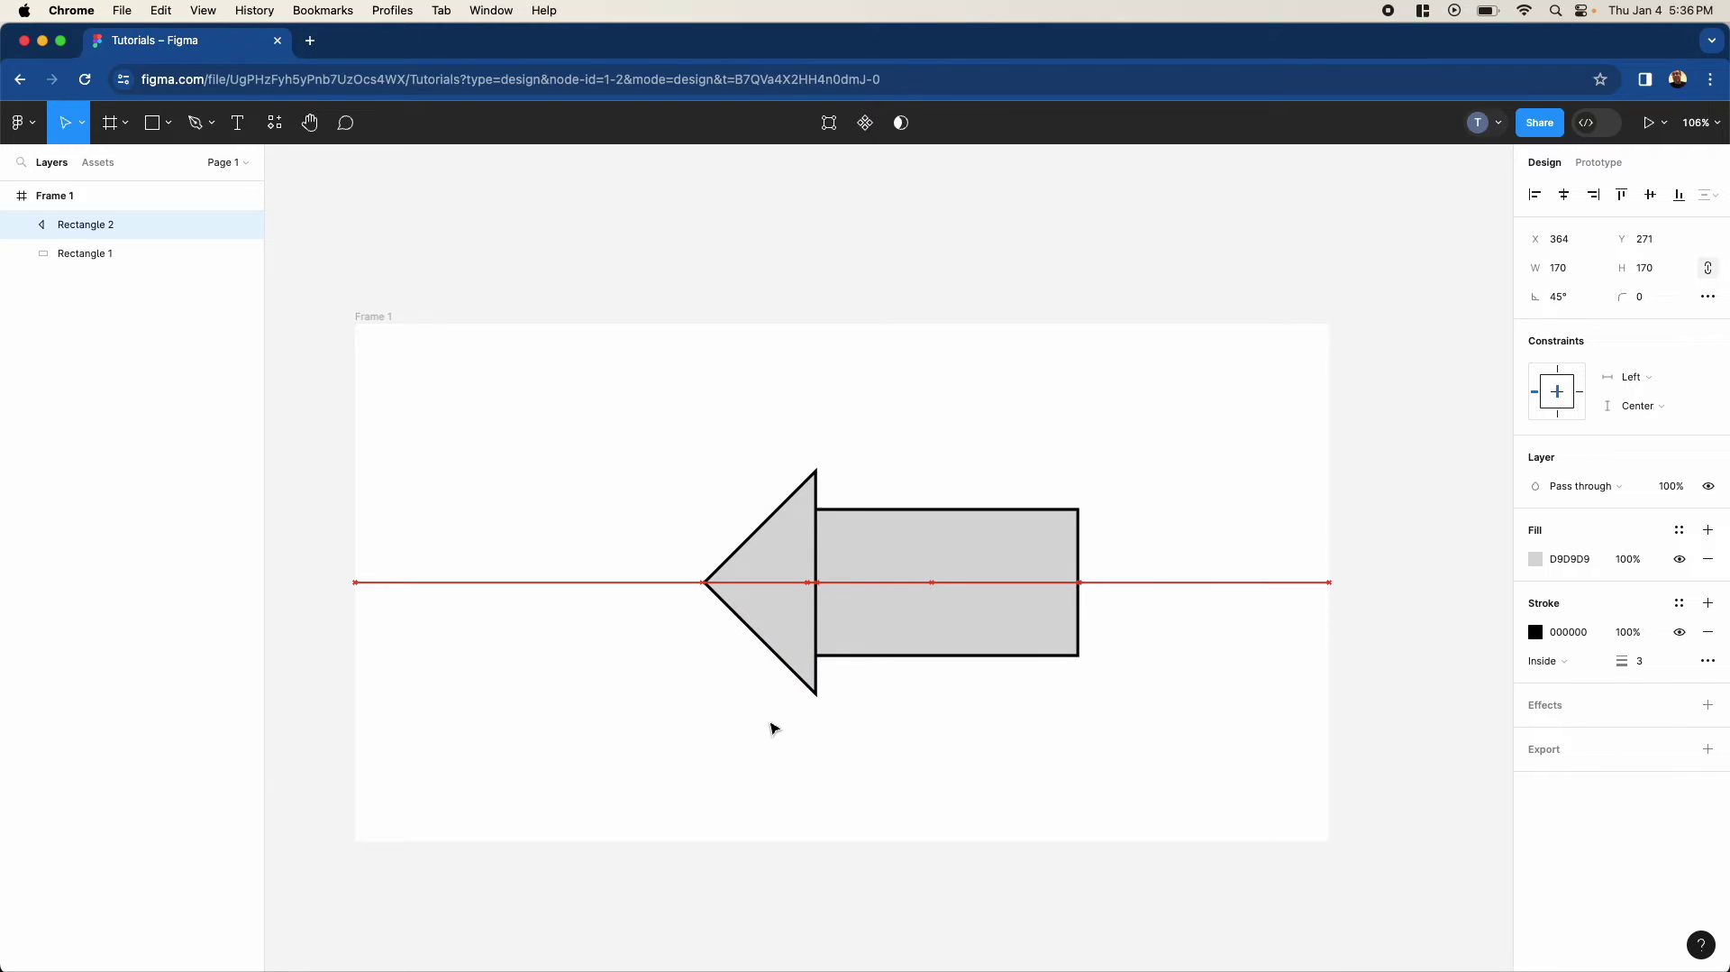
key(Right)
key(Right)
key(Right)
key(Right)
key(shift+Left)
key(shift+Left)
key(shift+Left)
key(shift+Left)
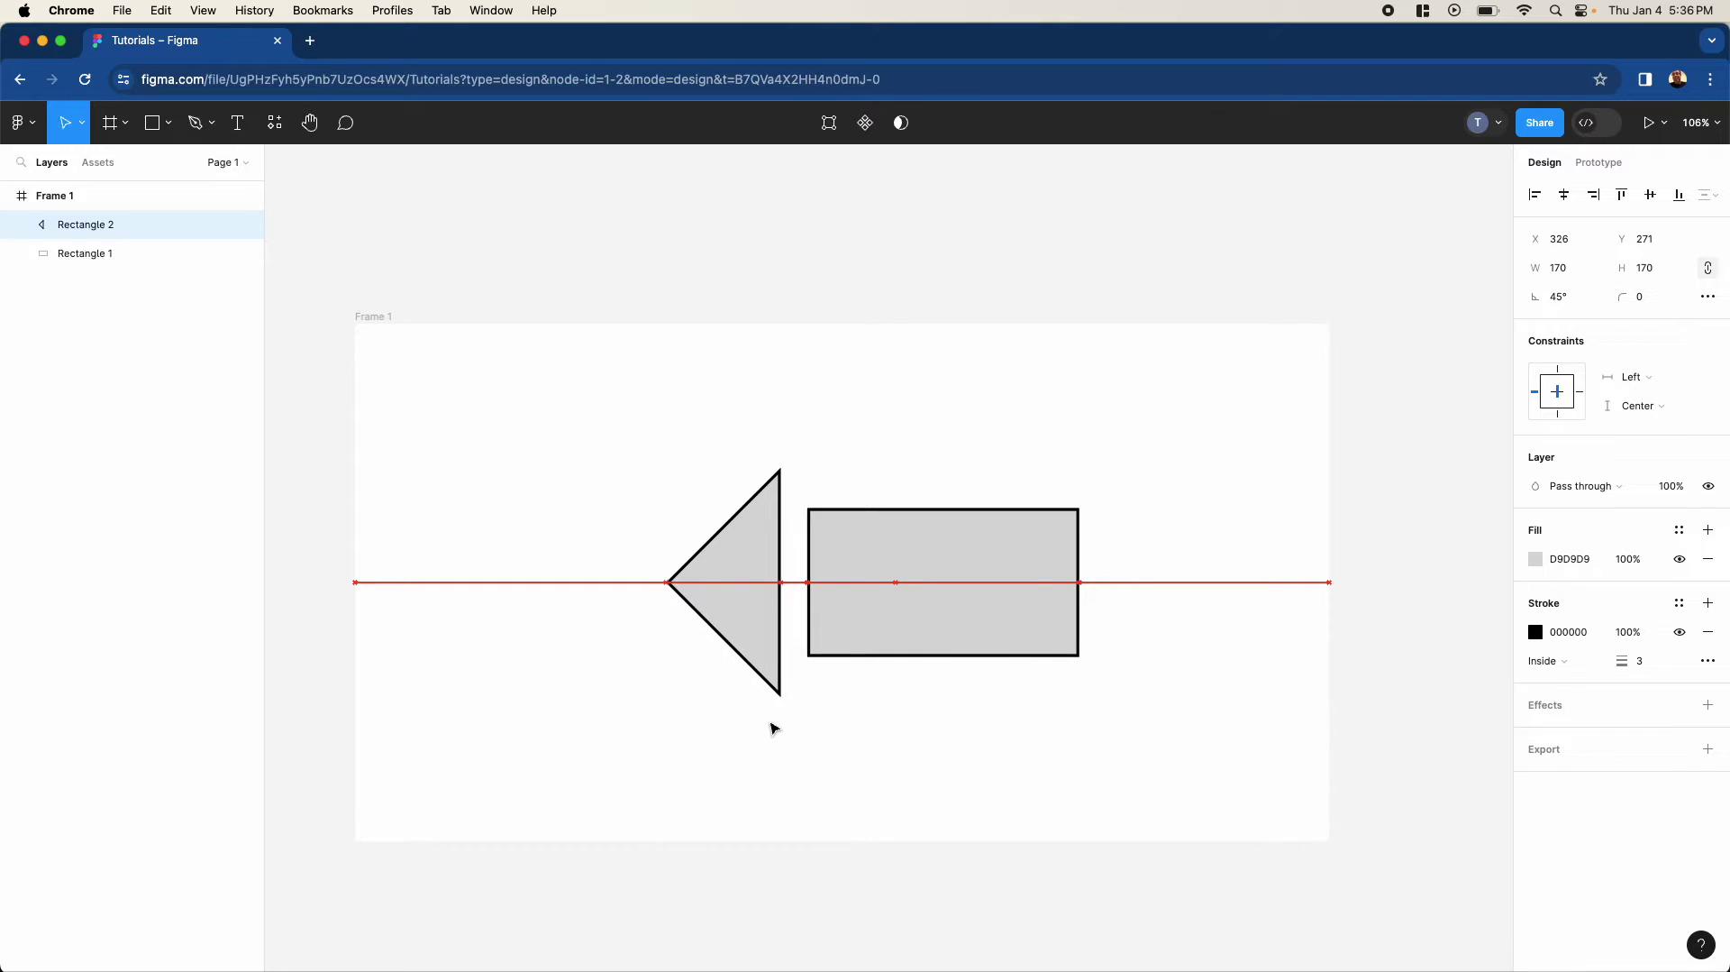
key(shift+Right)
key(shift+Right)
key(shift+Right)
key(shift+Right)
key(Right)
key(Right)
key(Right)
key(Right)
key(Right)
key(Right)
key(Right)
key(Right)
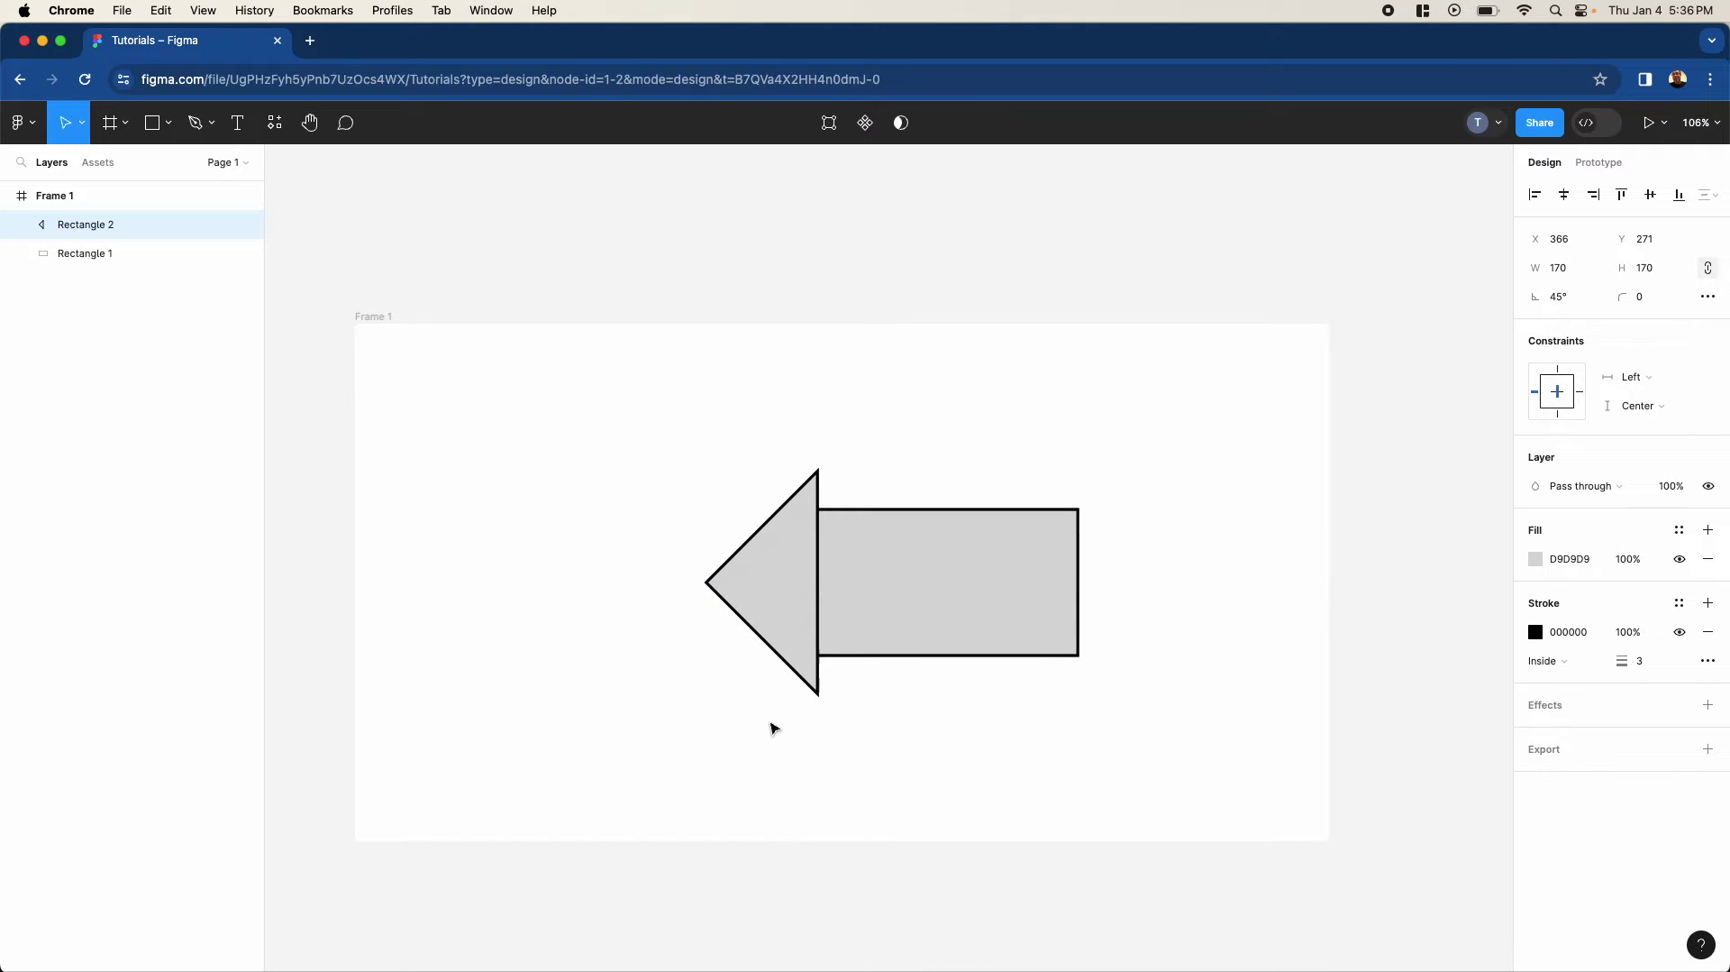
key(shift+Right)
key(shift+Left)
key(shift+Left)
key(shift+Right)
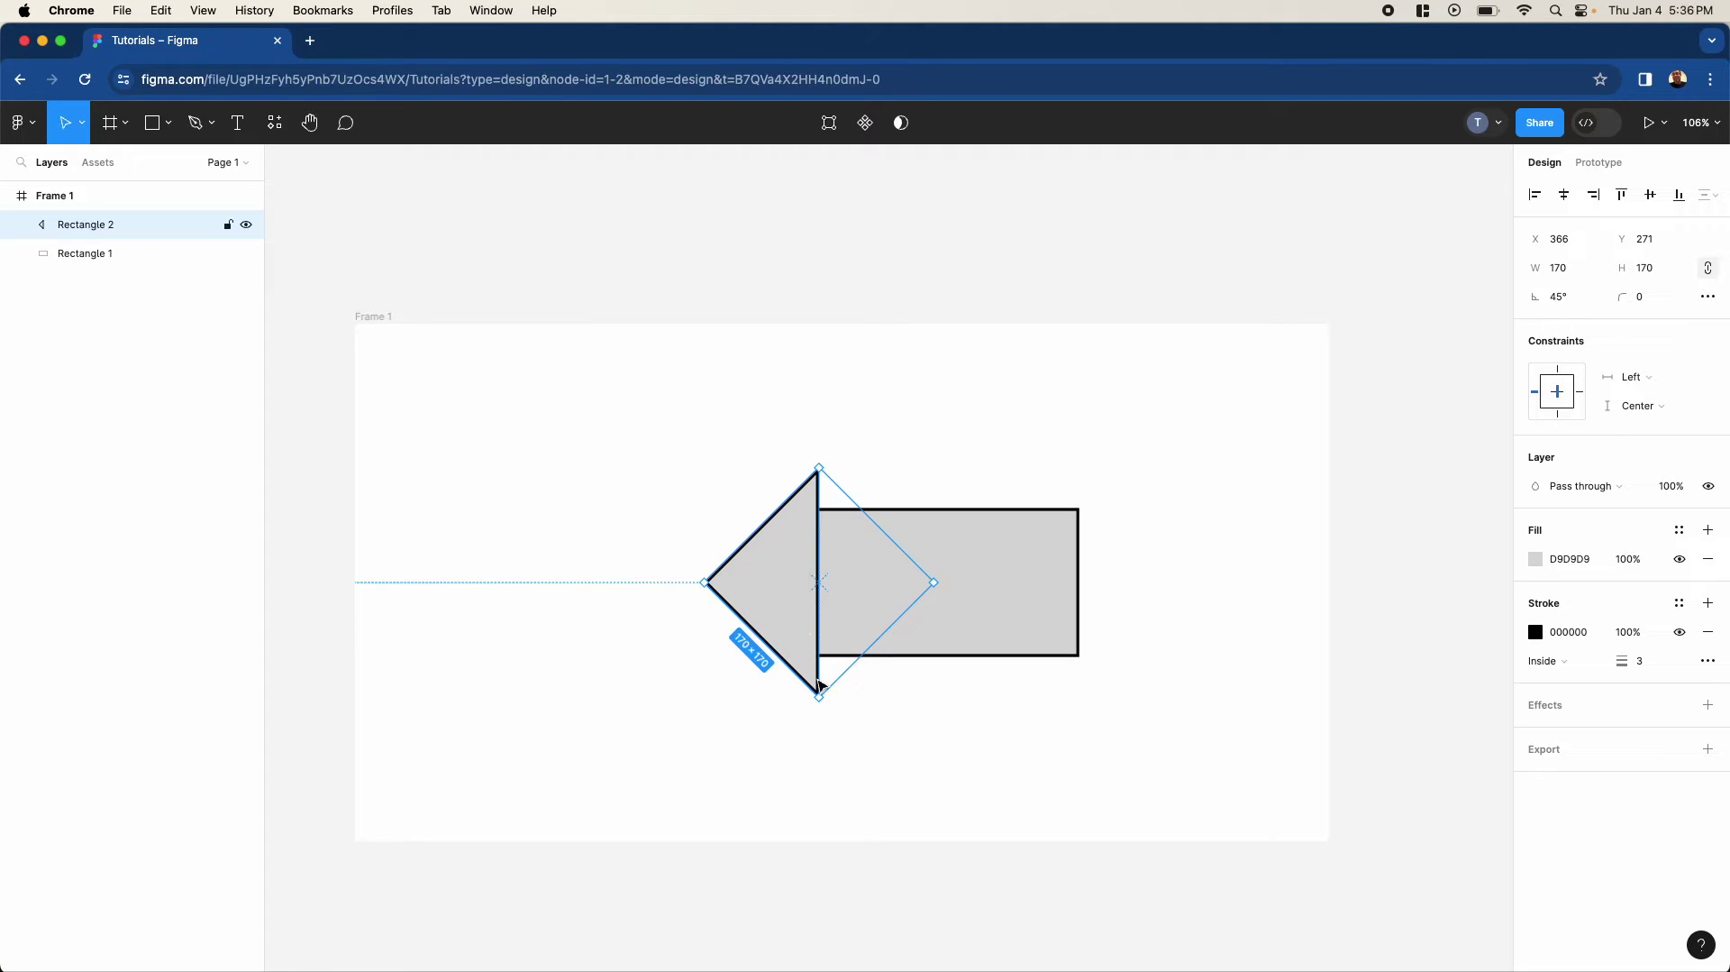
click(974, 434)
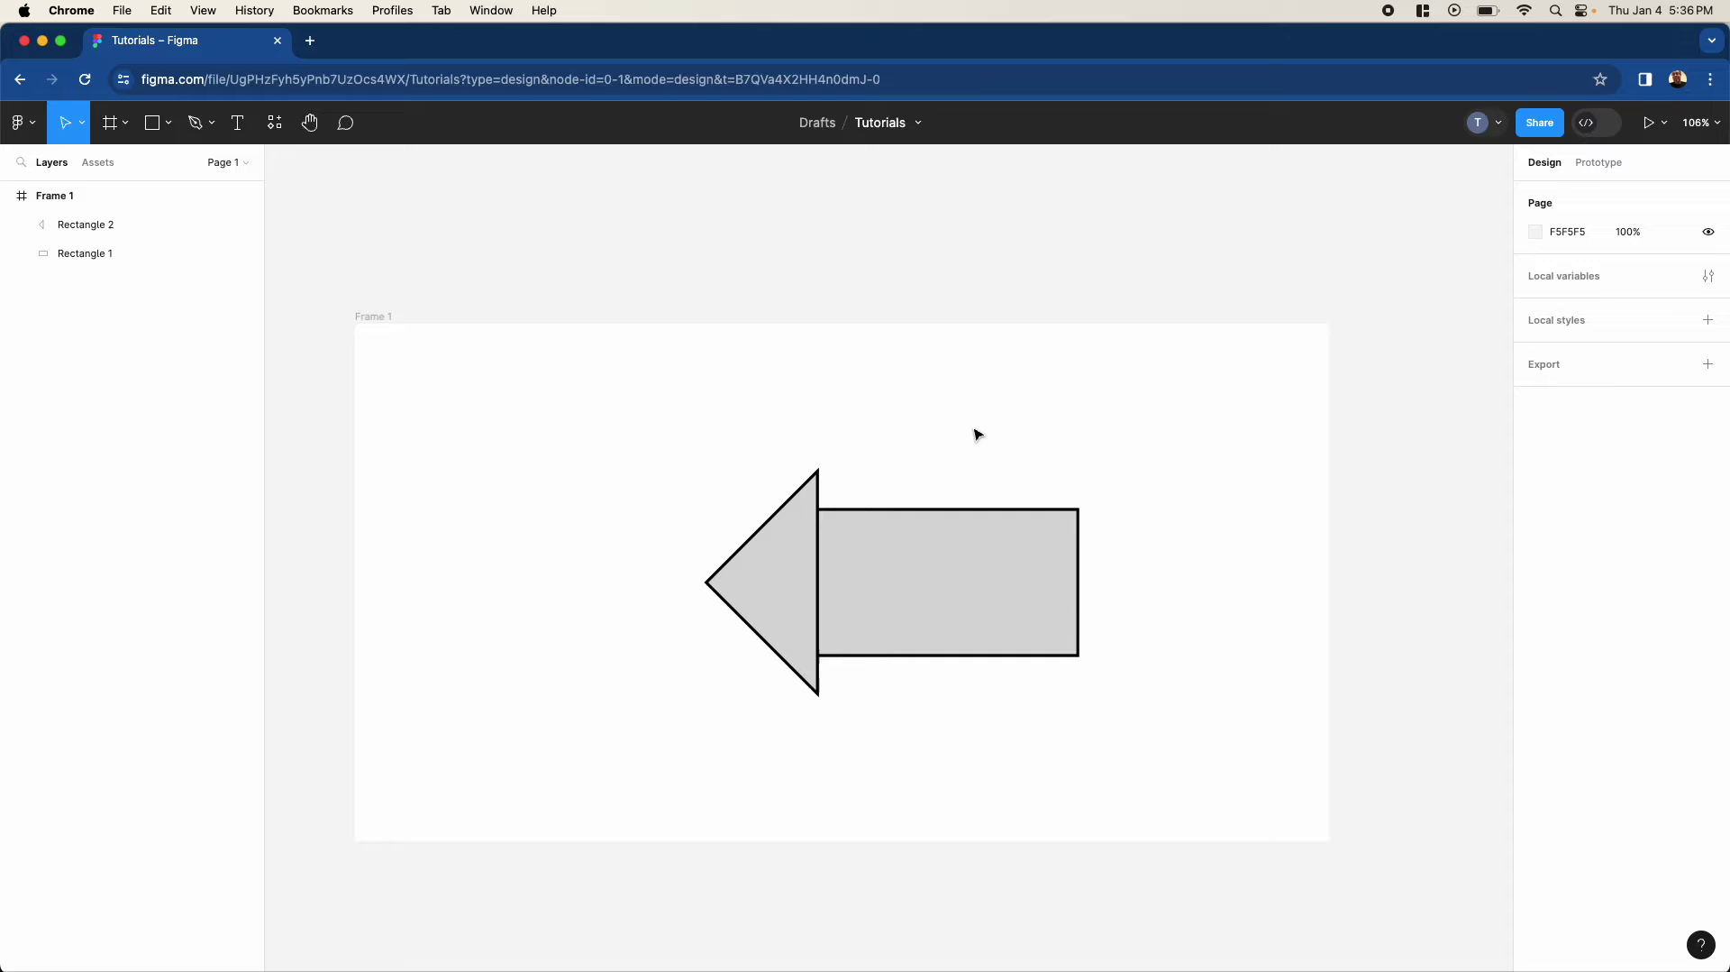
click(982, 579)
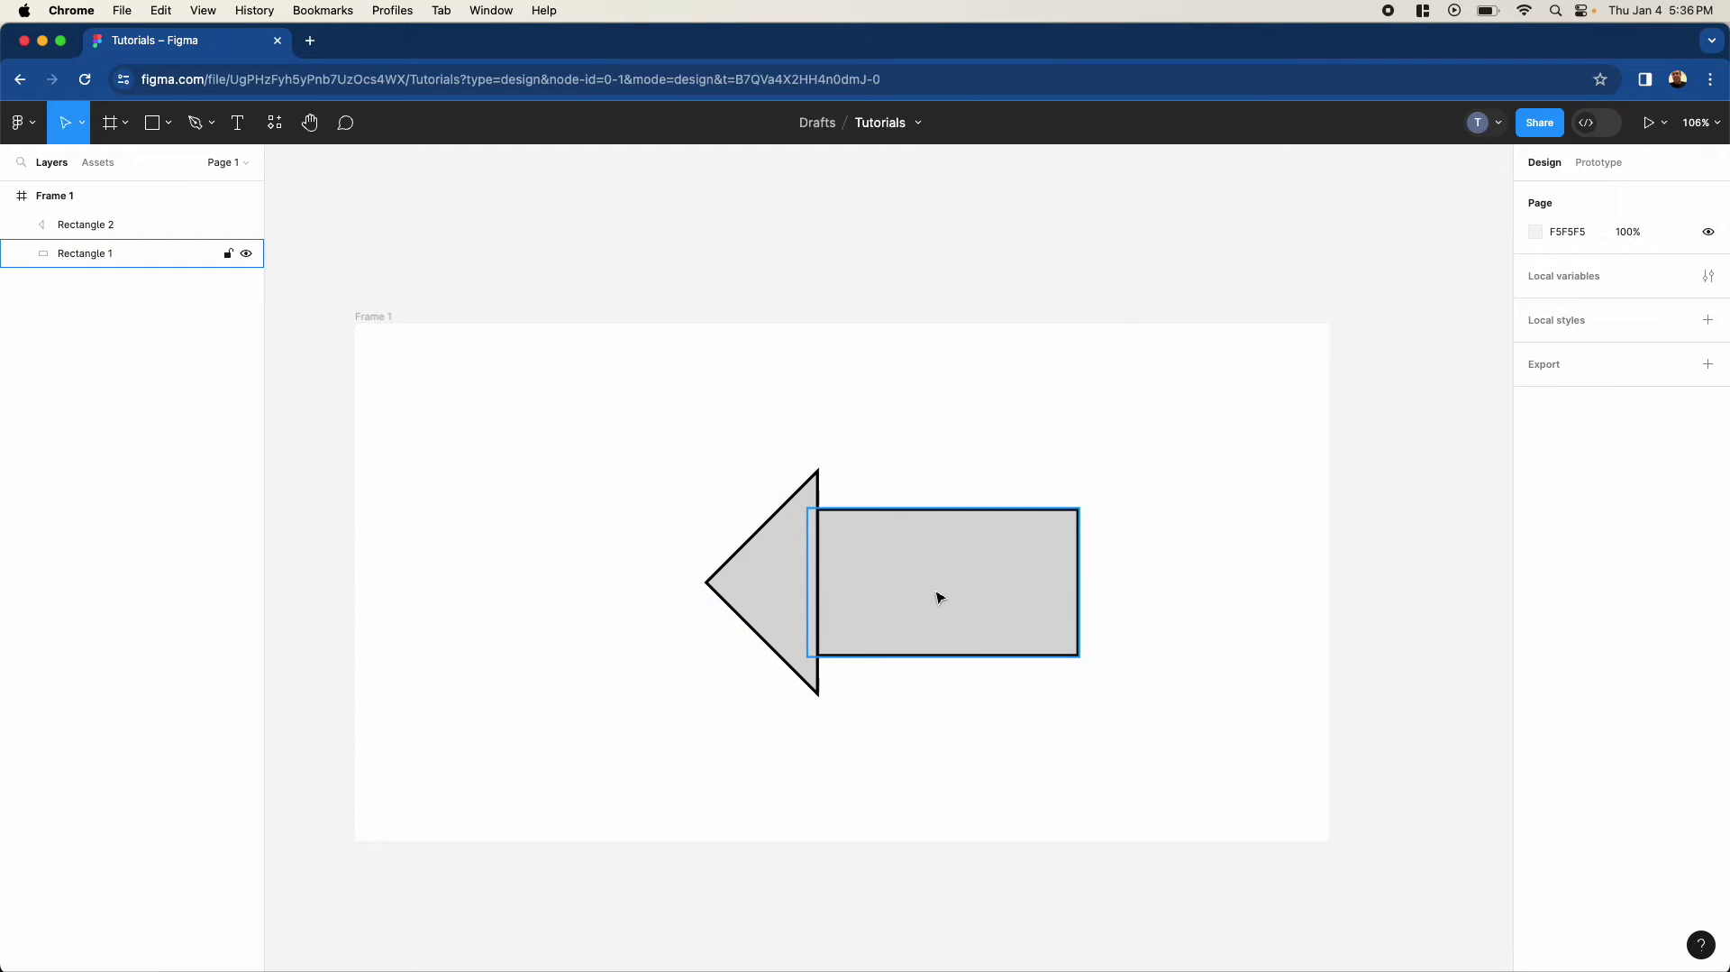
click(942, 586)
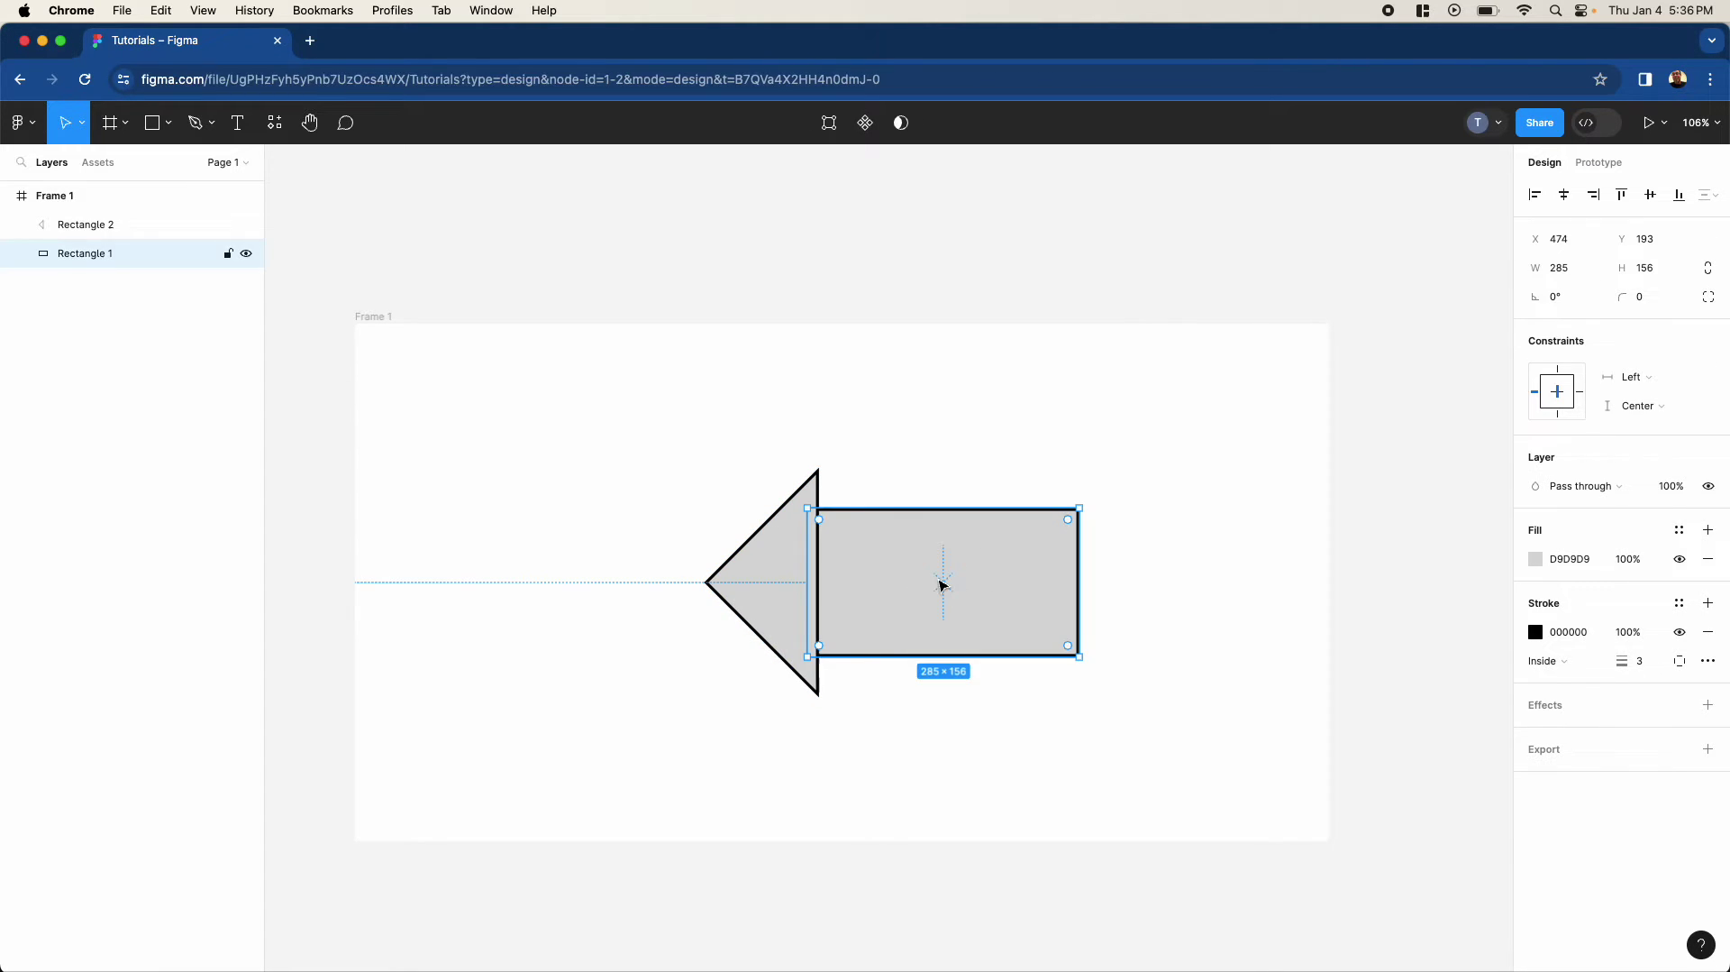
Step: Union the selected triangle and rectangle into one 393 × 240.42 arrow shape
shift+click(764, 562)
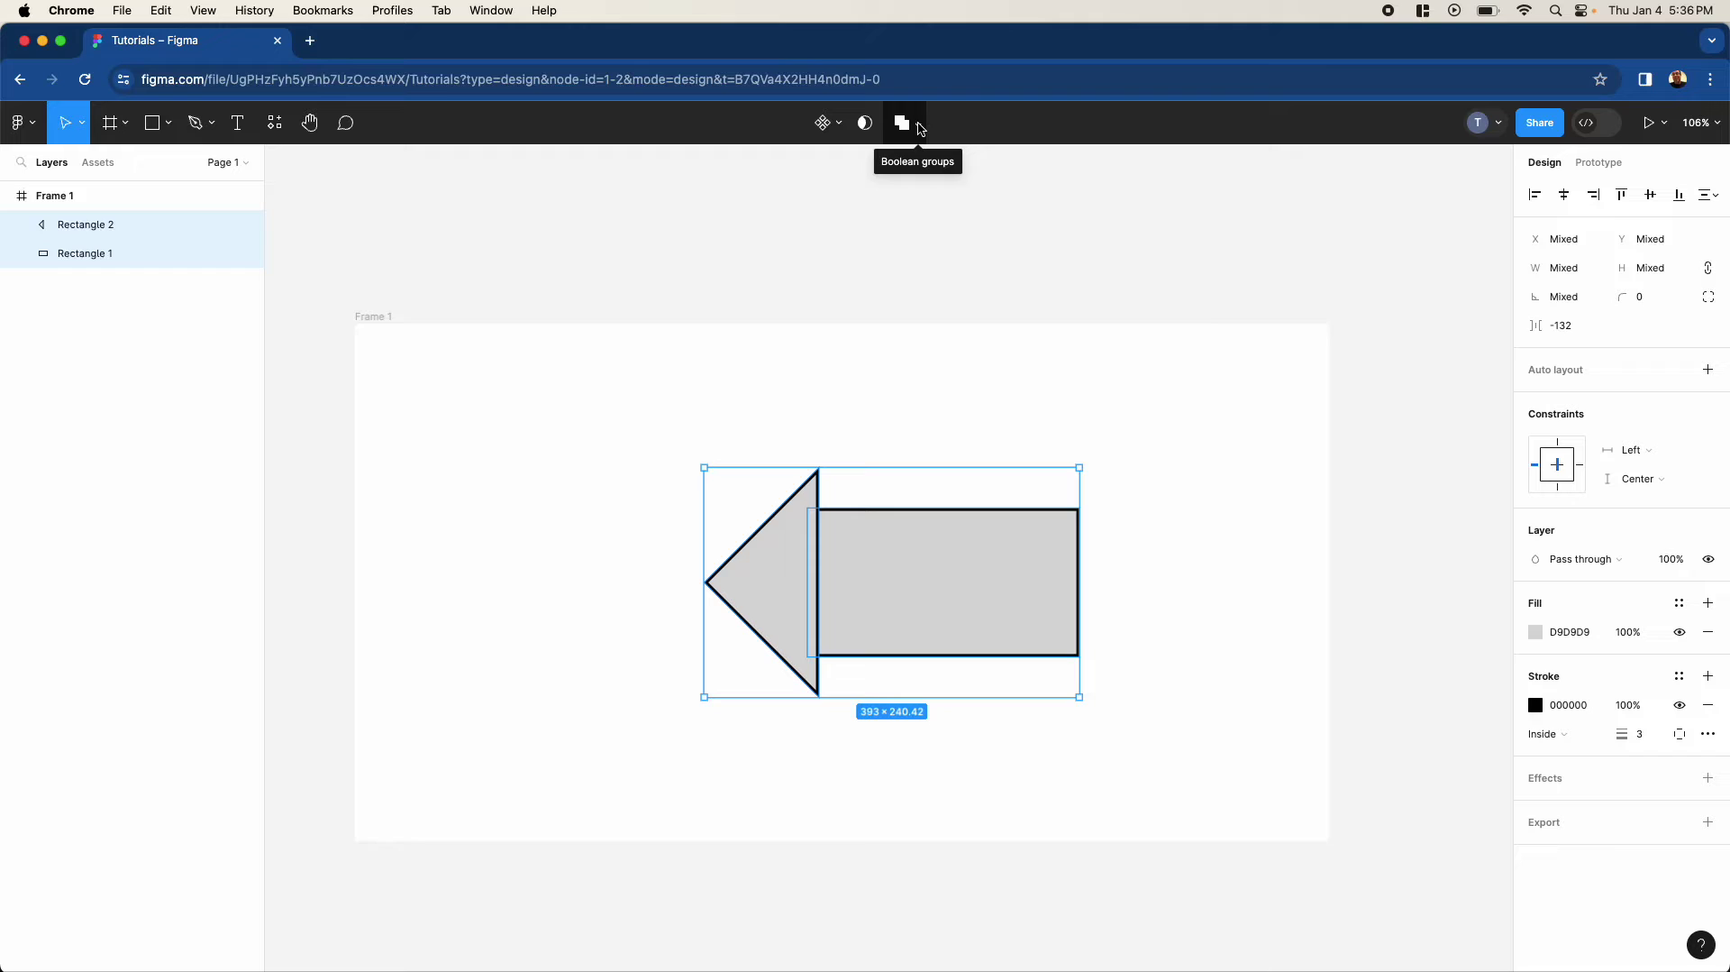
click(920, 129)
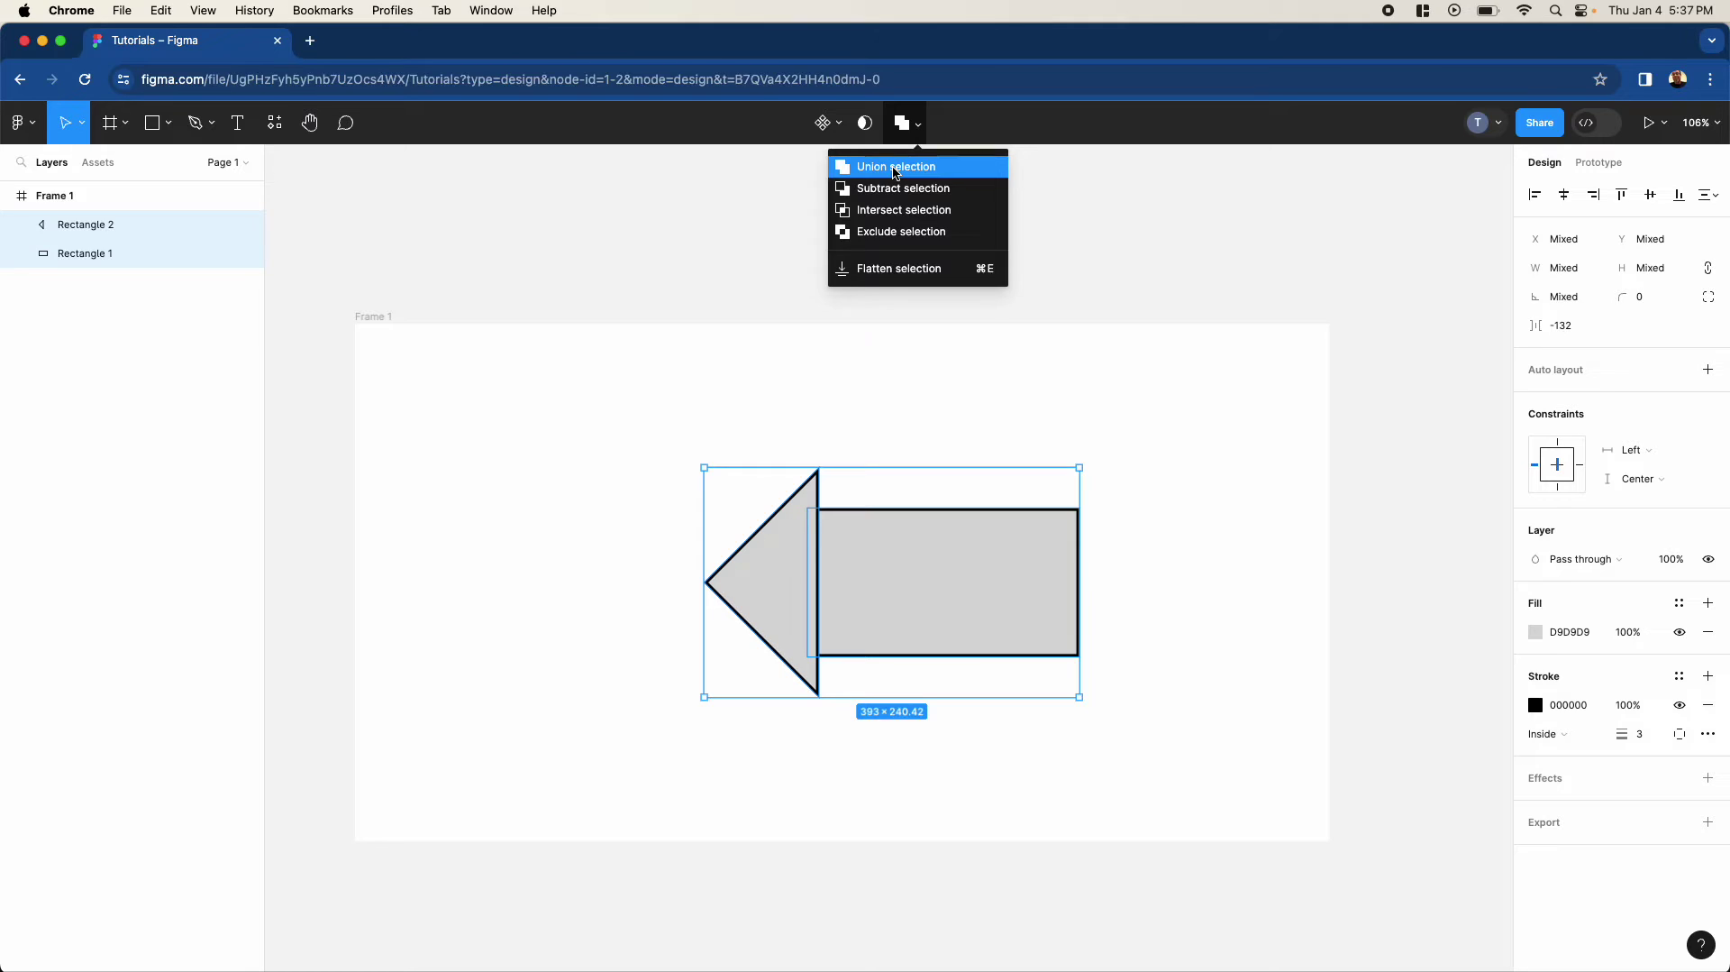
click(897, 170)
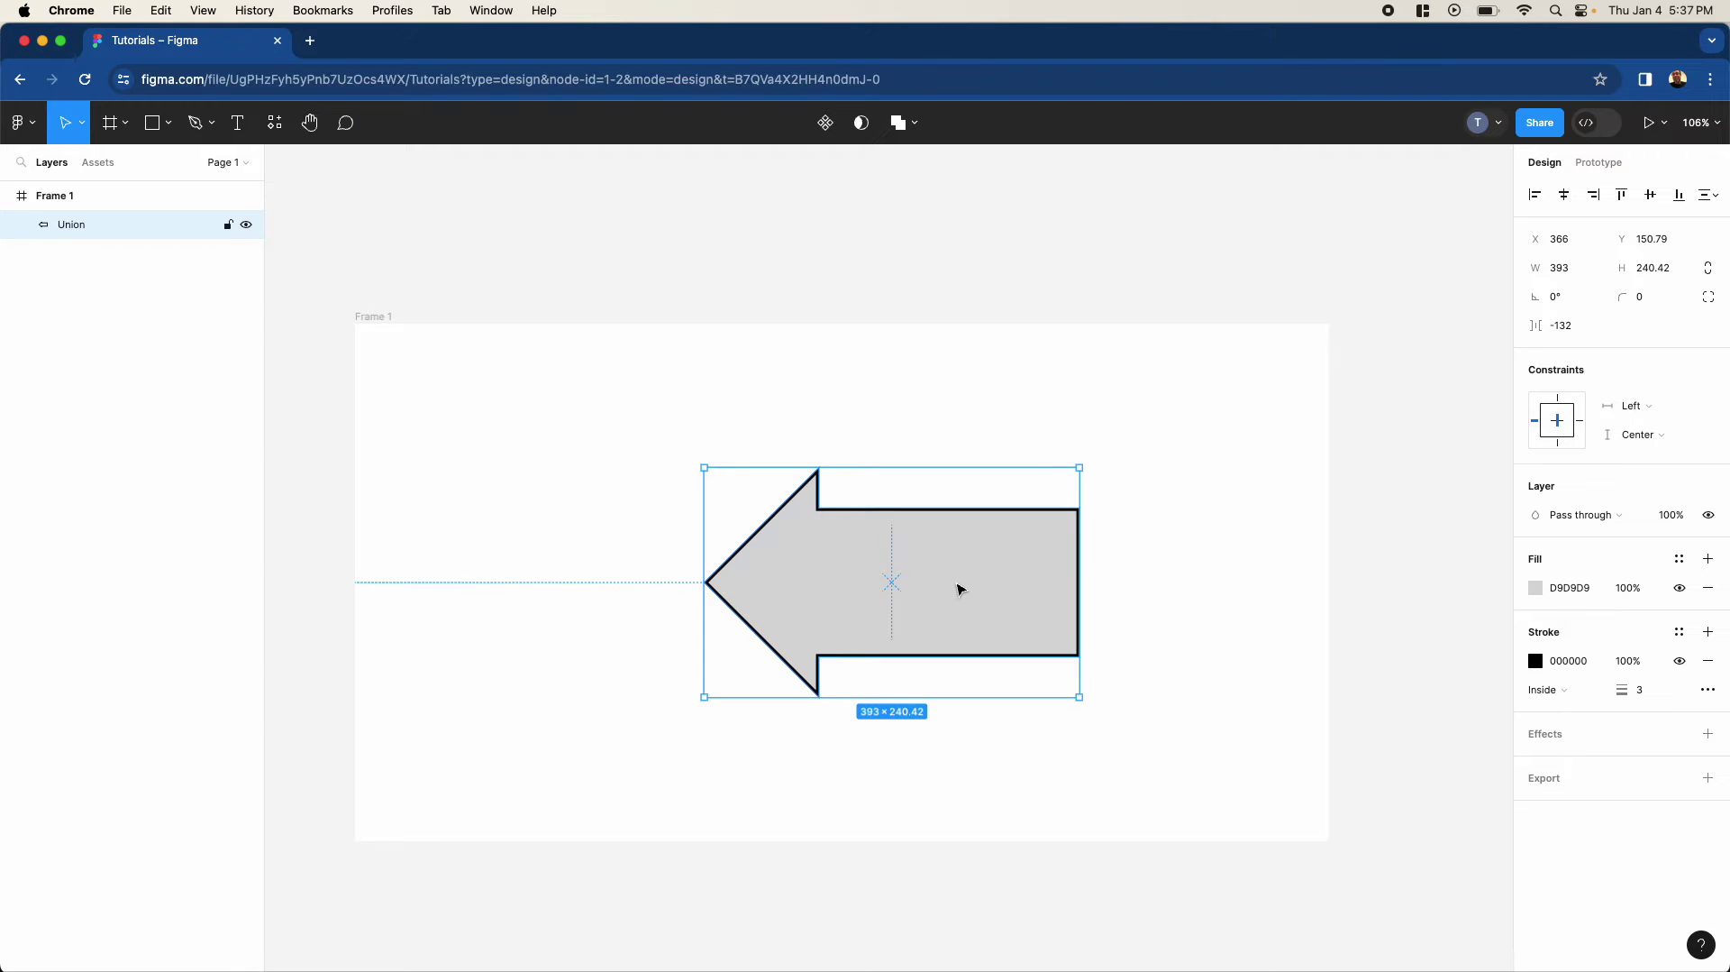
Step: Select the whole union arrow and remove its fill
double_click(973, 564)
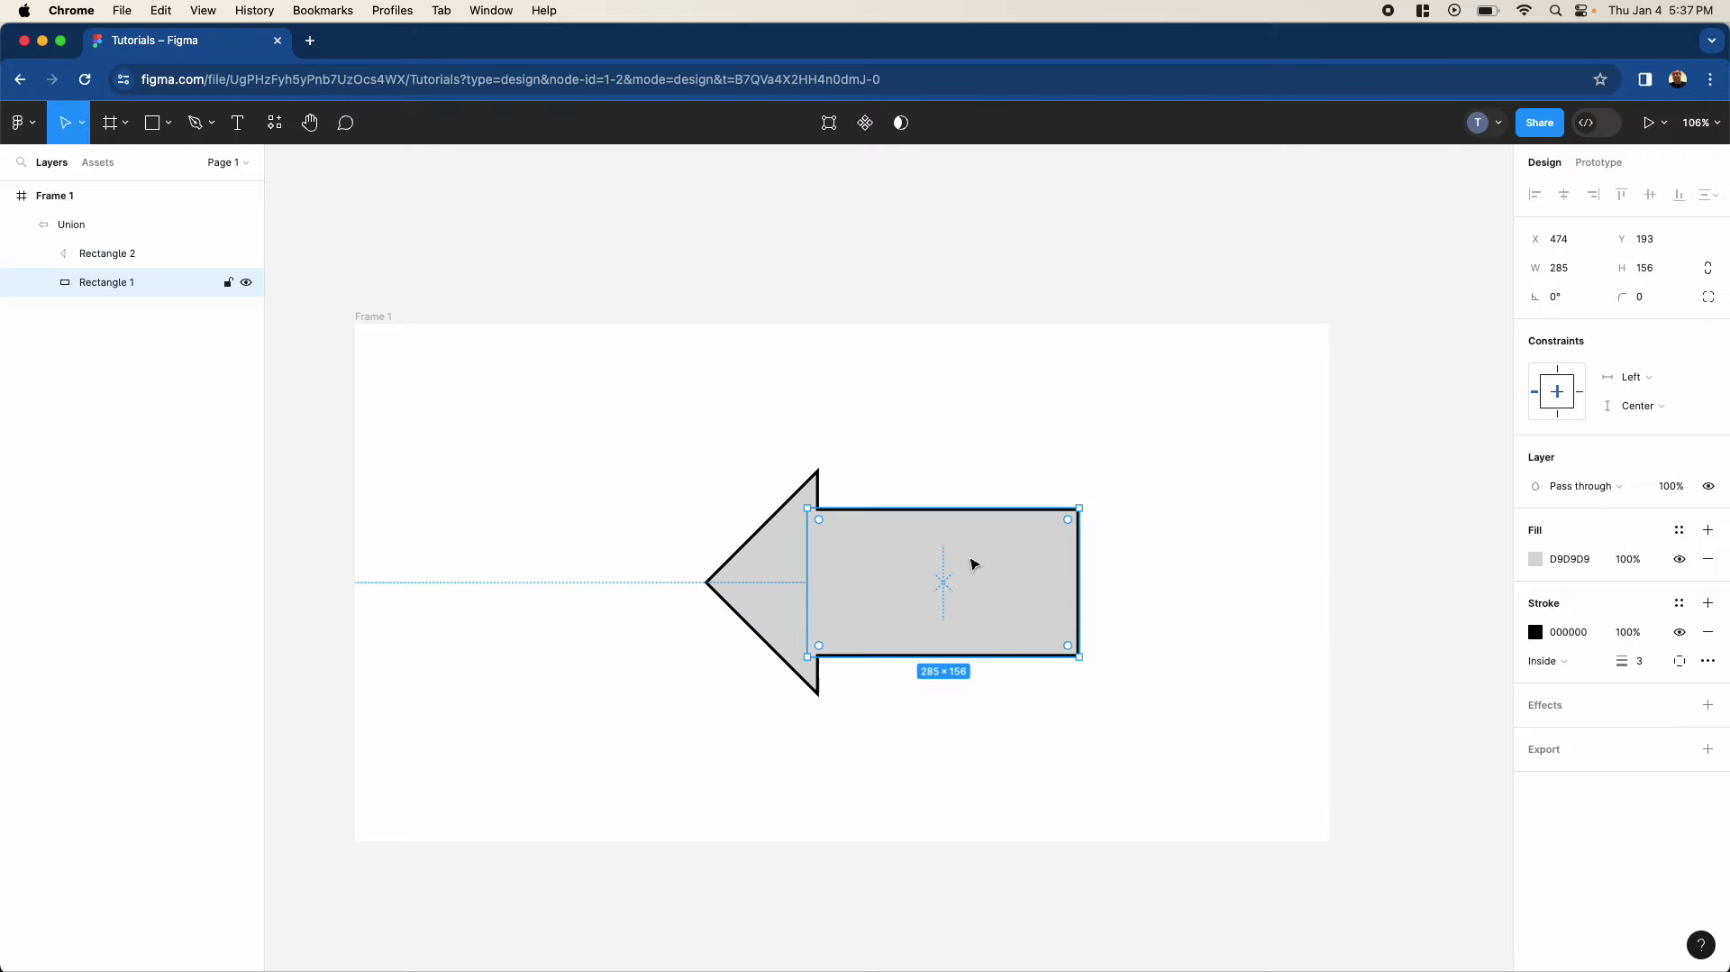
click(862, 405)
click(876, 581)
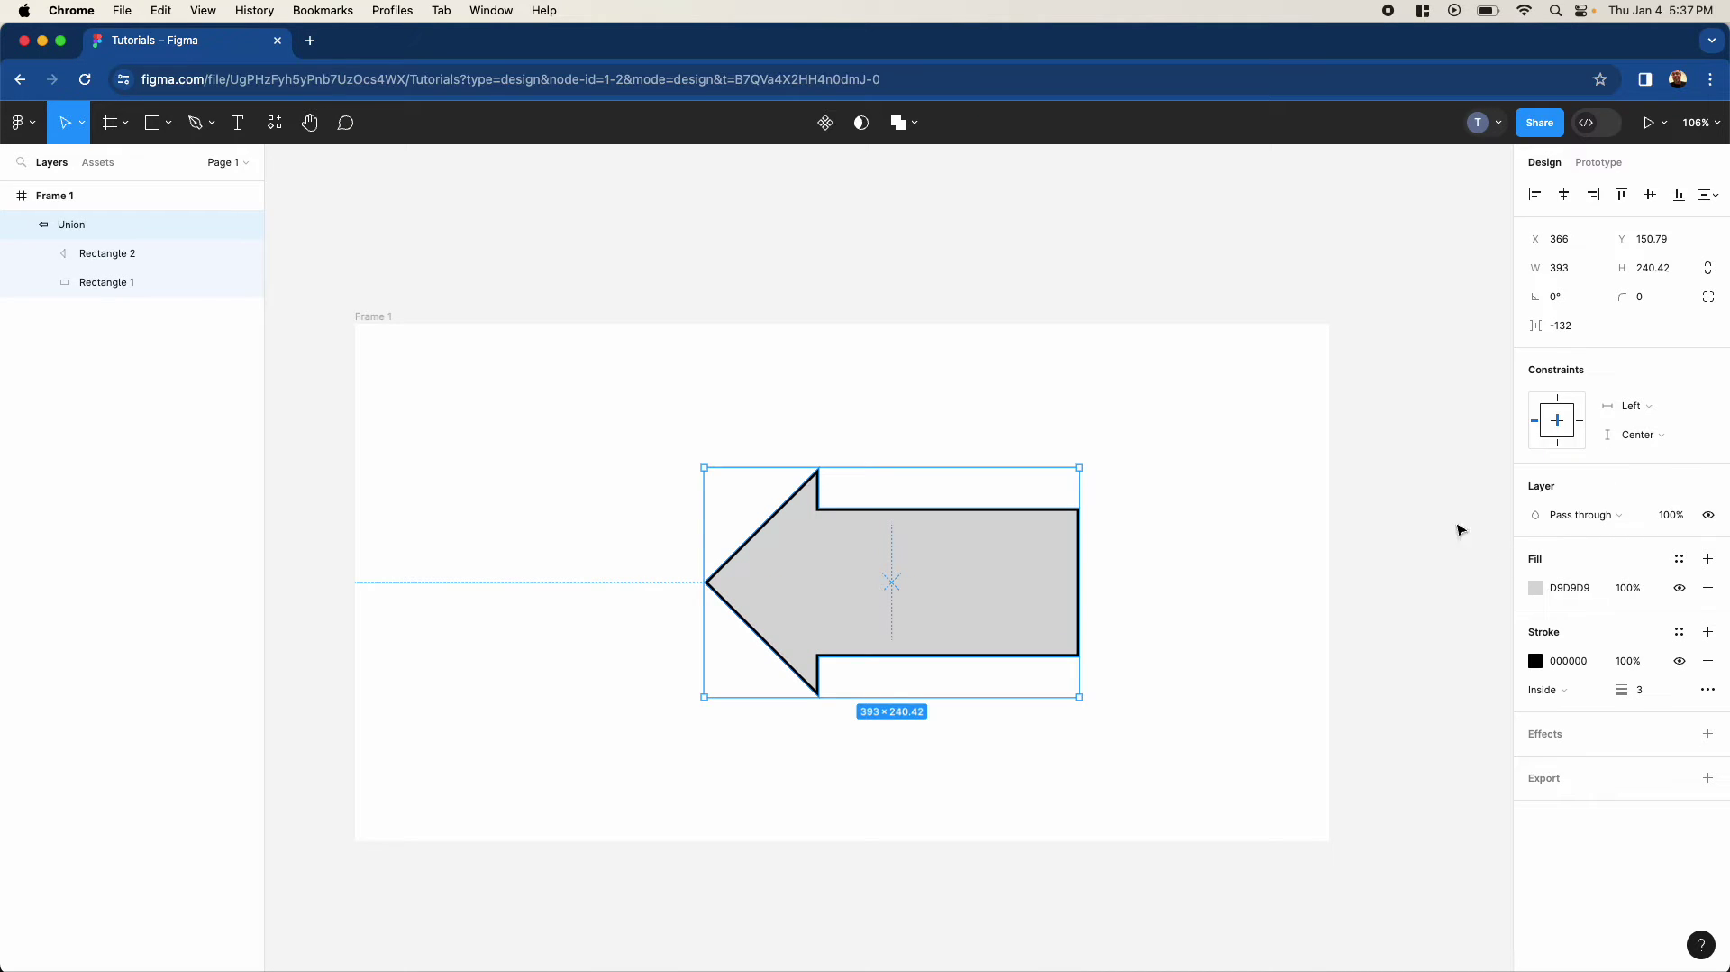
click(1707, 588)
Step: Draw a tall grey test rectangle over the arrow and send it behind
key(r)
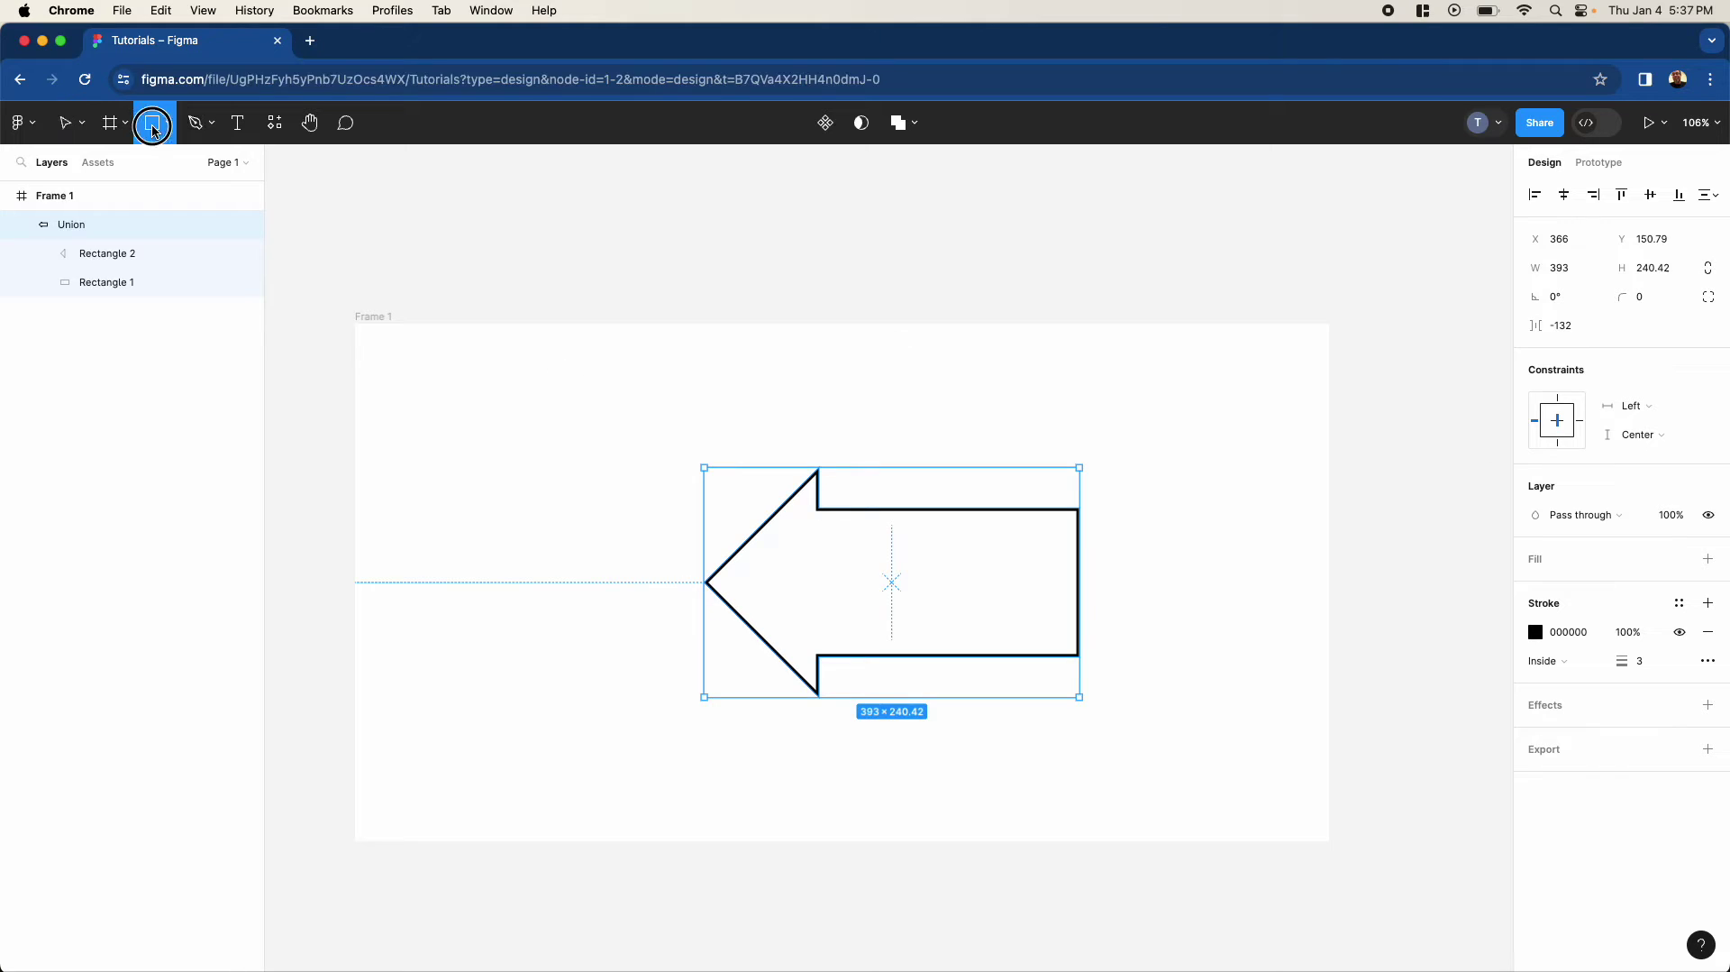
drag(767, 372, 940, 794)
key(super+bracketleft)
click(1132, 450)
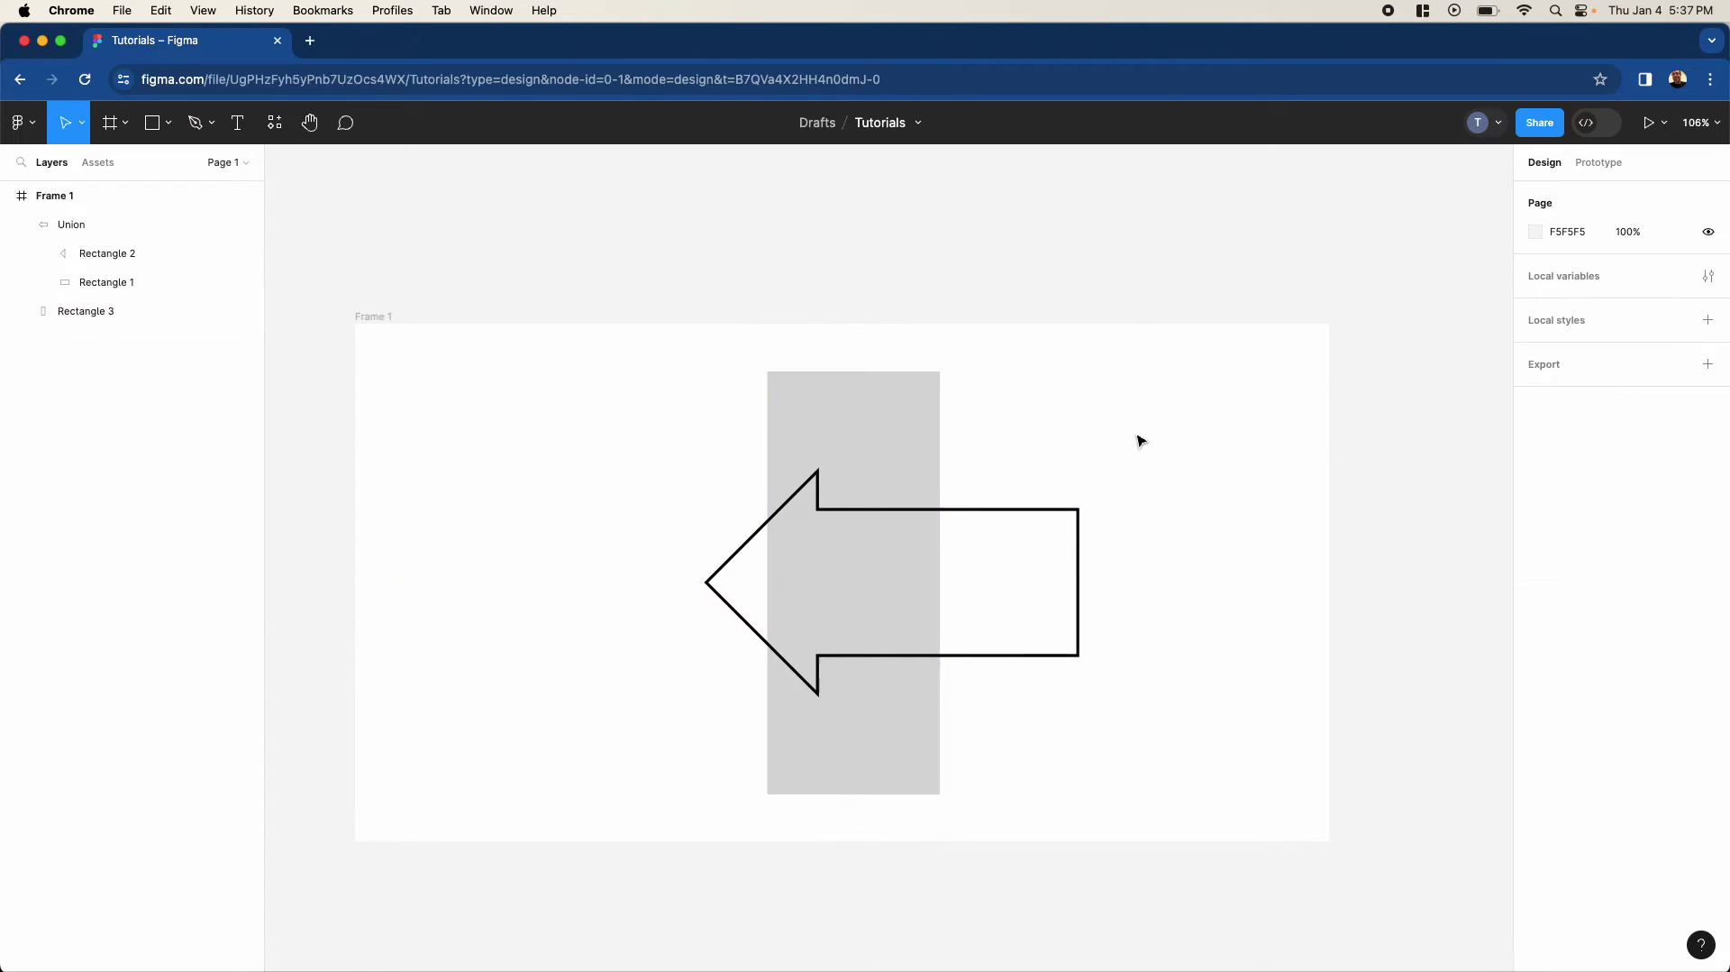
Step: Move the arrow slightly up-left and give it a grey fill at 50% opacity
click(998, 512)
drag(998, 512, 959, 508)
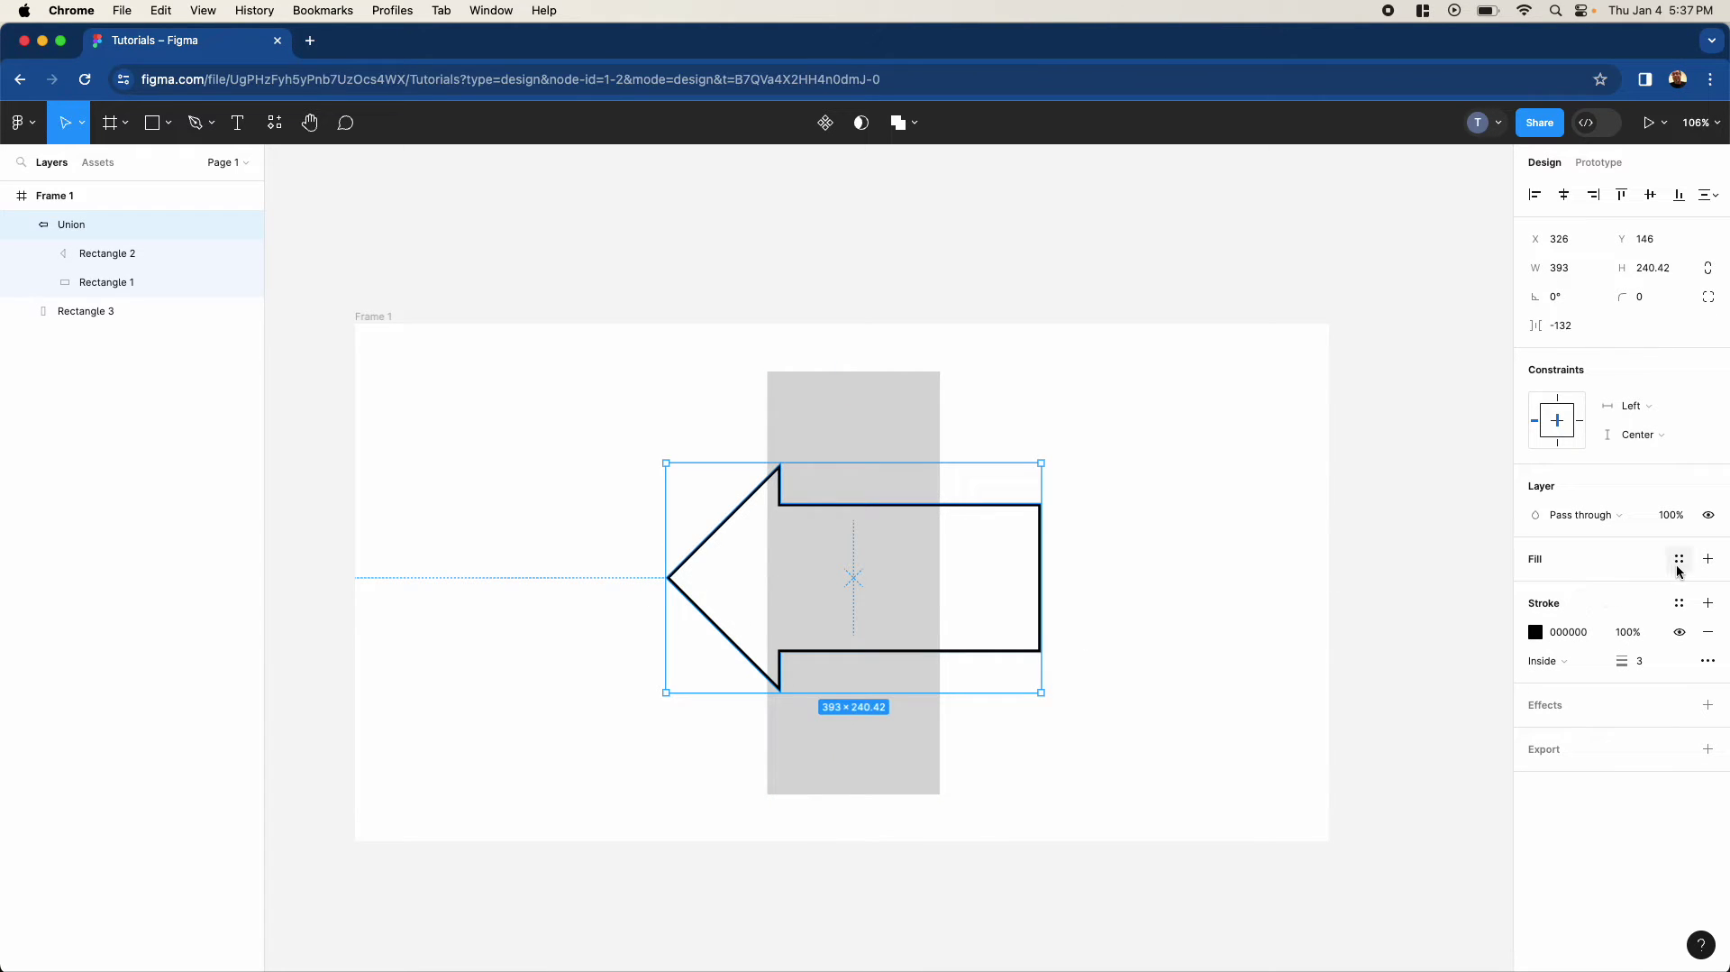
click(1708, 558)
click(1626, 588)
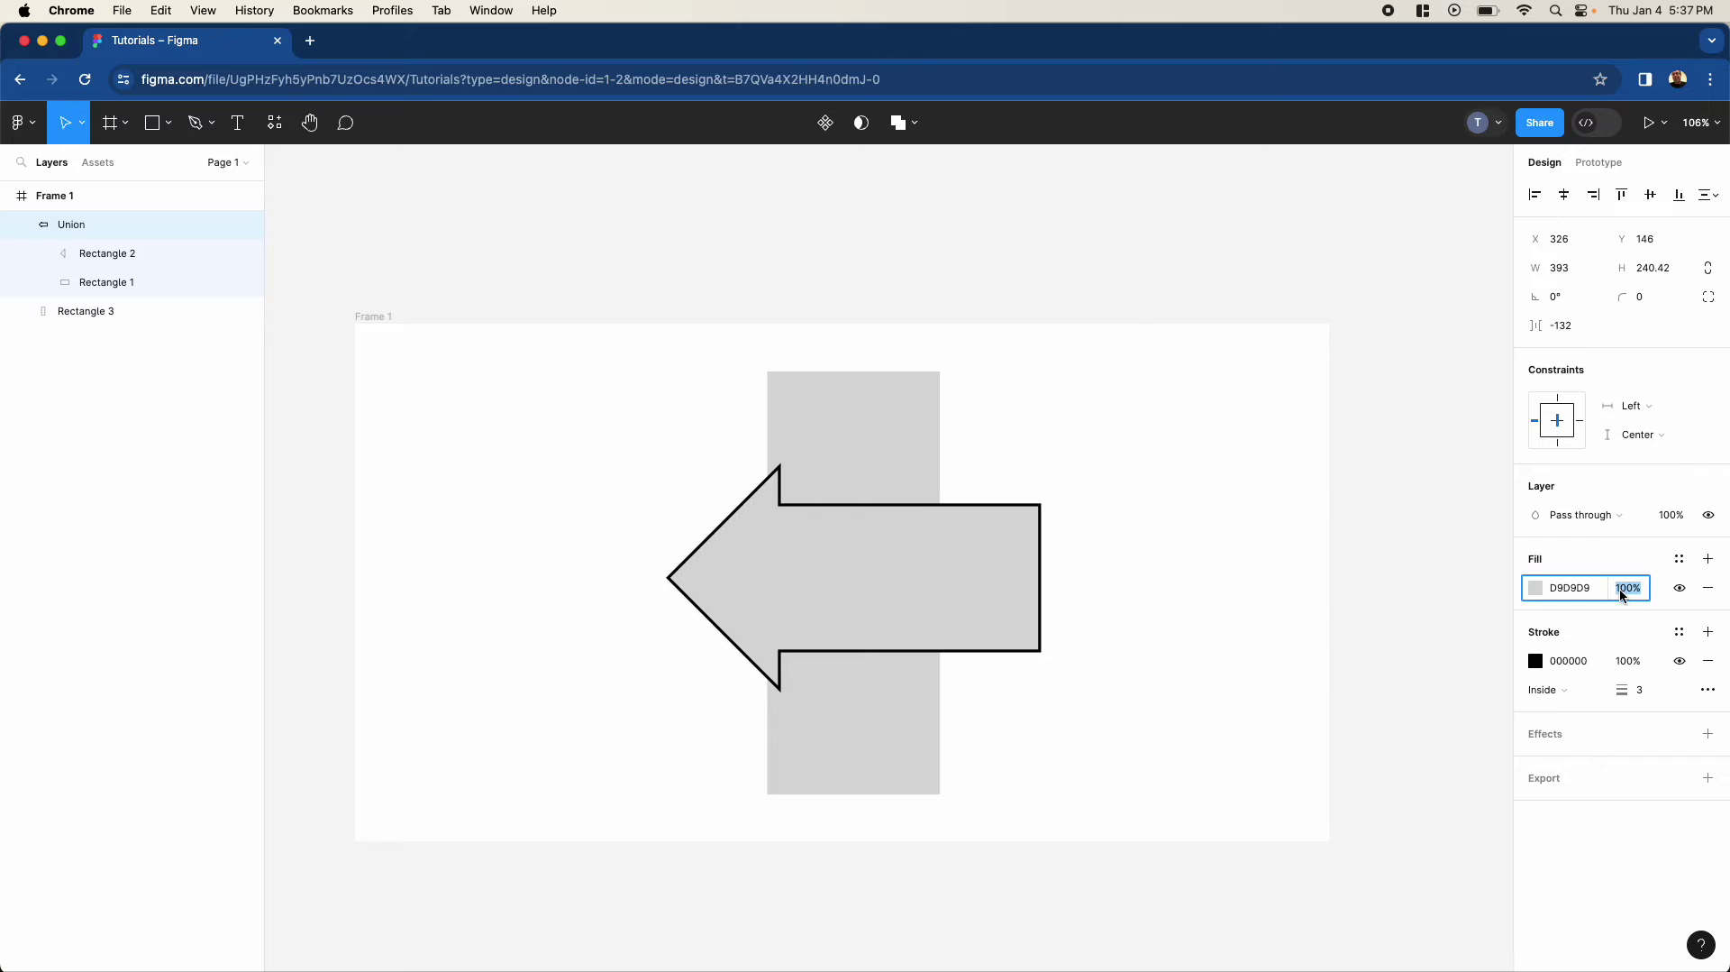
text(50)
key(Return)
Step: Shift the arrow further left, delete the grey test rectangle, and reselect the arrow
drag(993, 532, 957, 540)
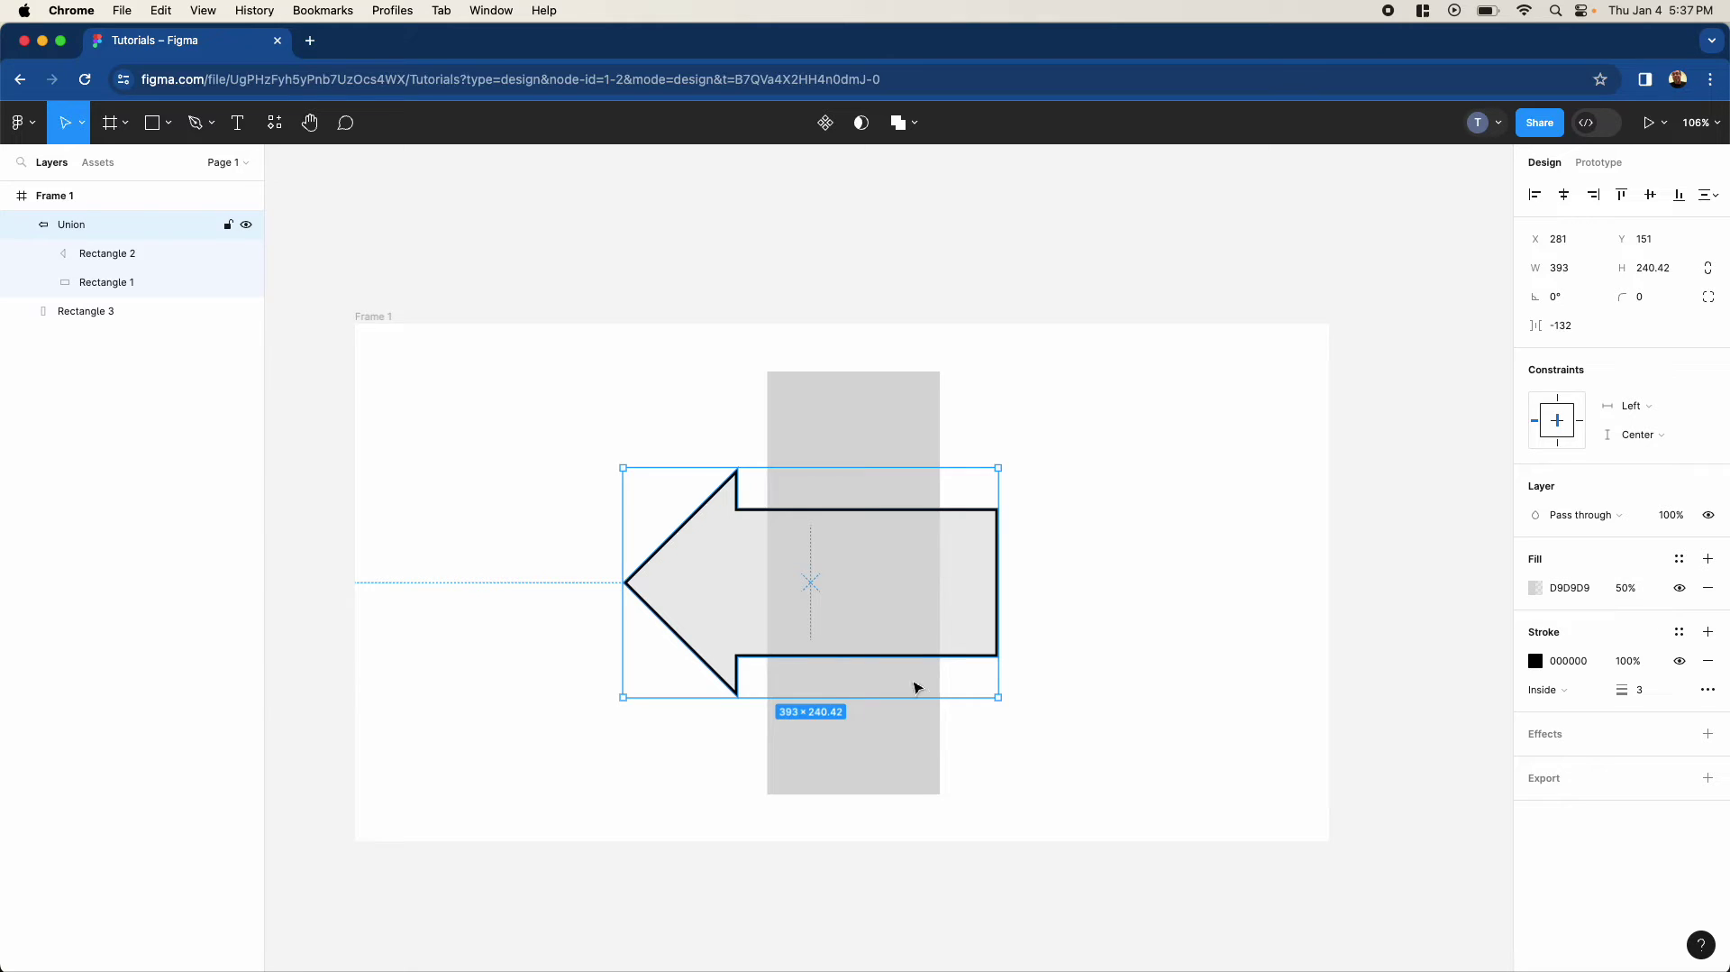
click(877, 768)
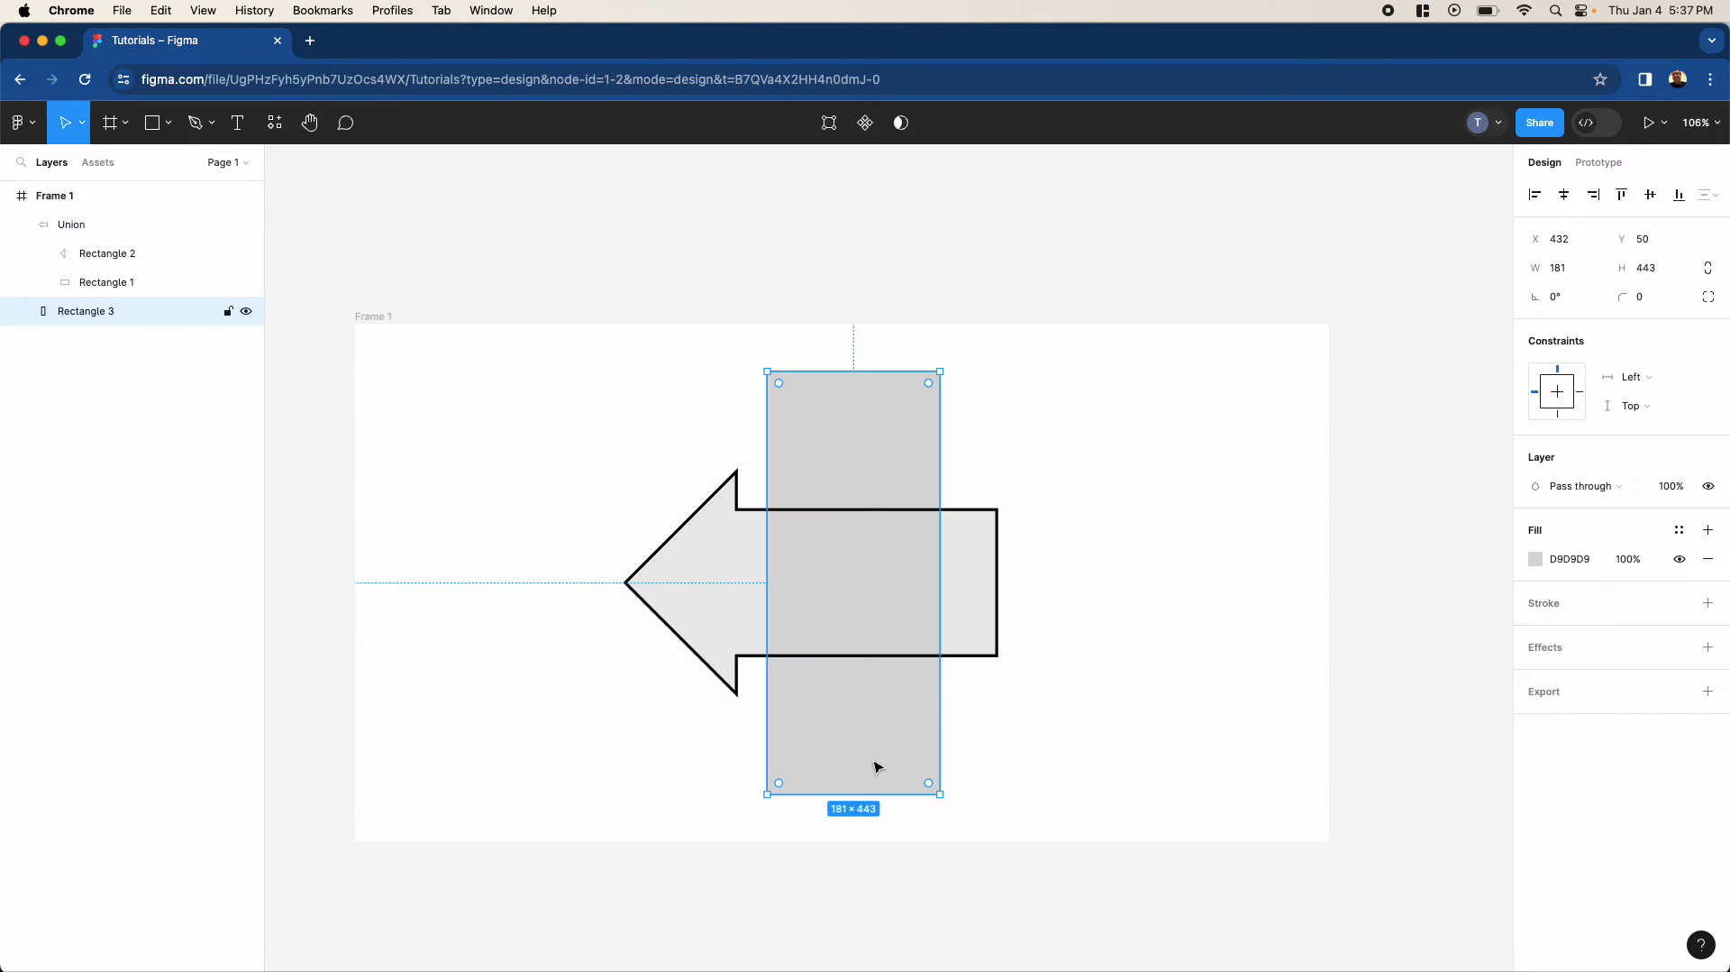
key(Delete)
click(833, 570)
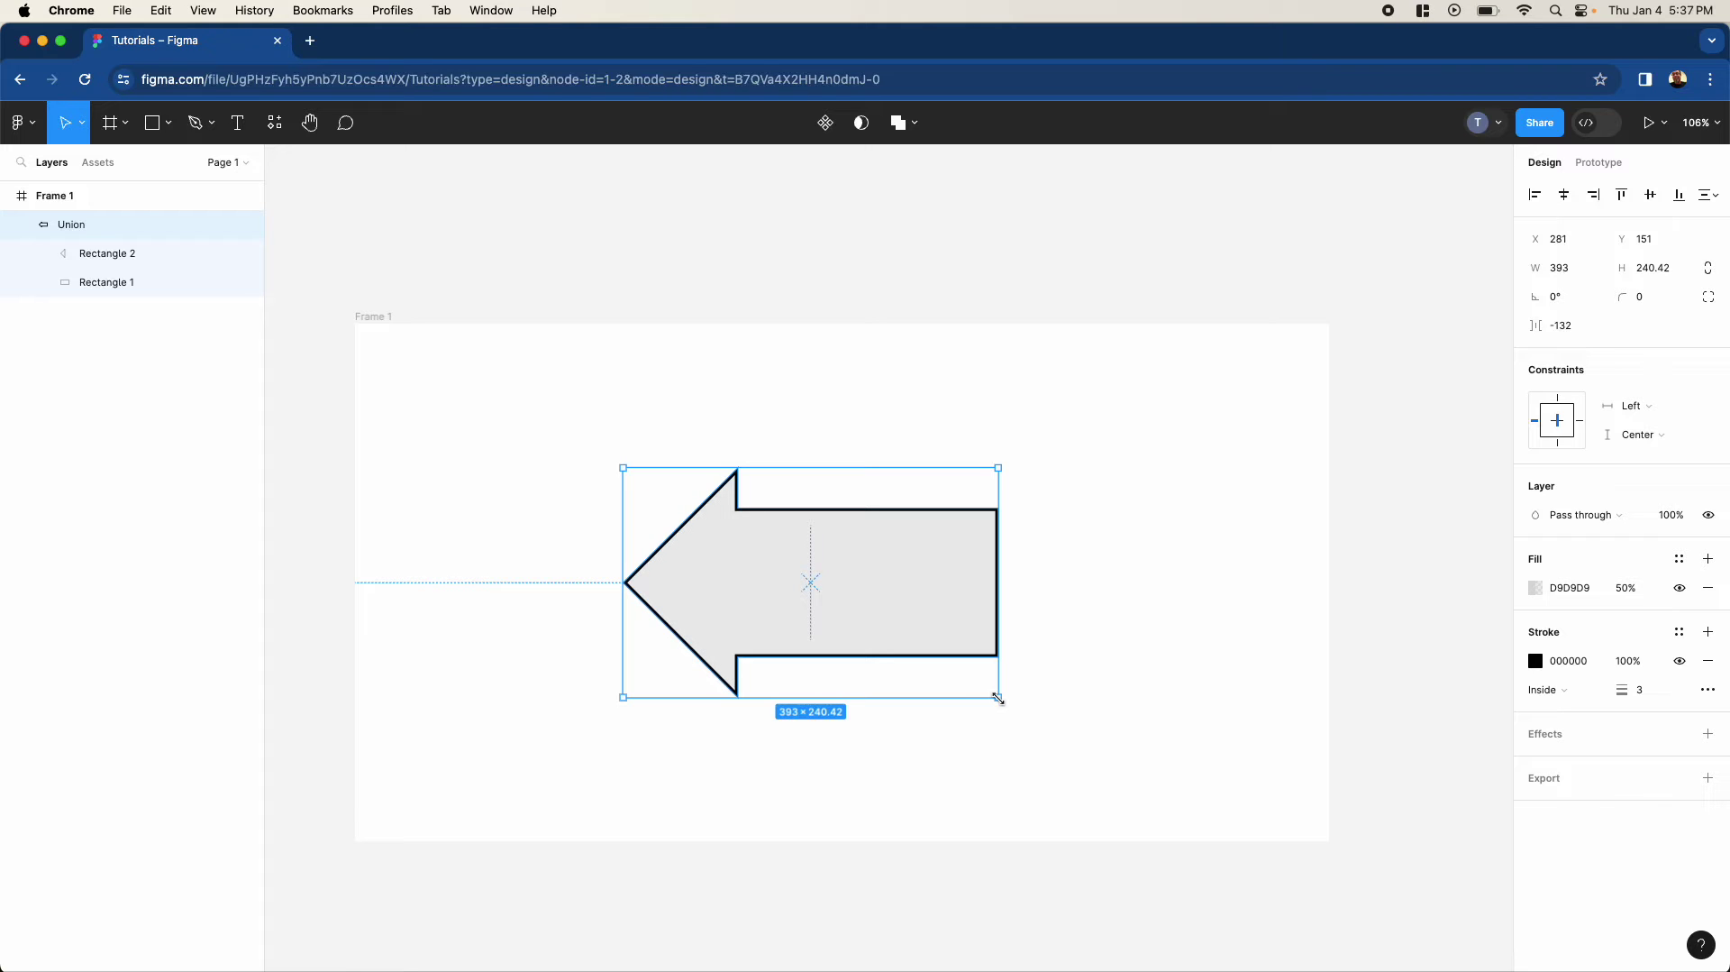
Step: Resize the Union from its corner to 370 × 226.35, undoing a trial widening to 792
mouse_move(998, 698)
mouse_down()
mouse_move(734, 729)
mouse_move(707, 686)
mouse_move(798, 722)
mouse_move(719, 703)
mouse_move(841, 718)
mouse_move(788, 692)
mouse_move(998, 697)
mouse_up()
drag(999, 698, 679, 523)
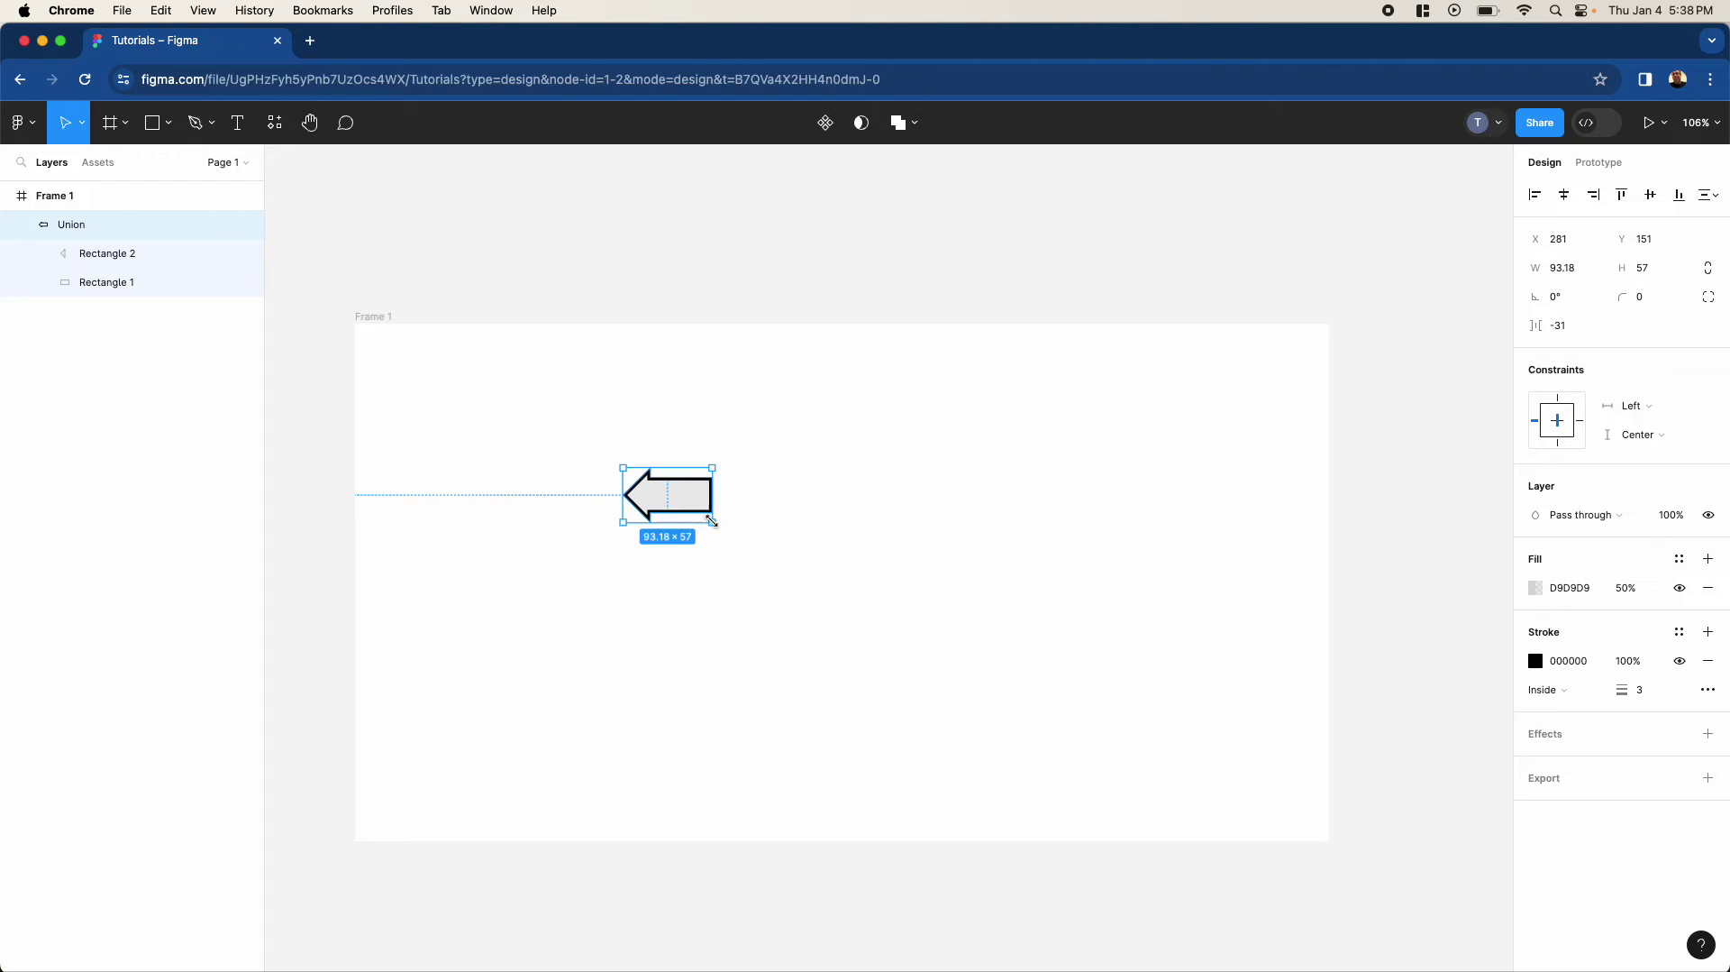
click(712, 521)
drag(712, 521, 976, 664)
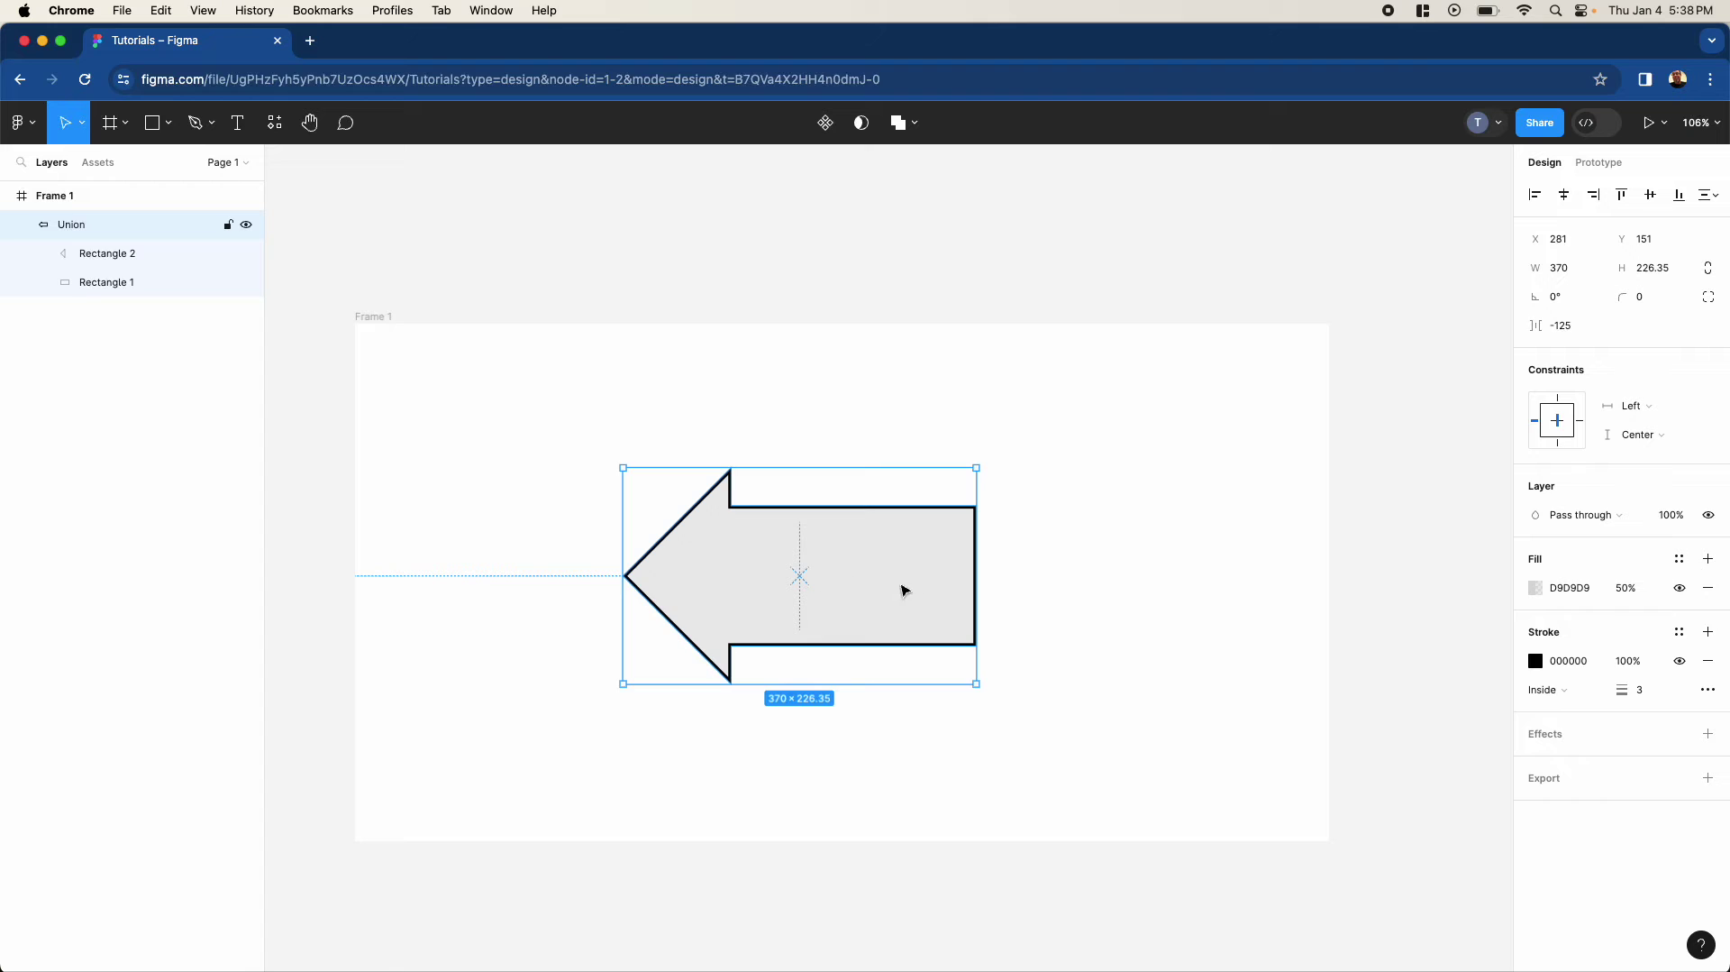
click(976, 573)
drag(976, 573, 1379, 605)
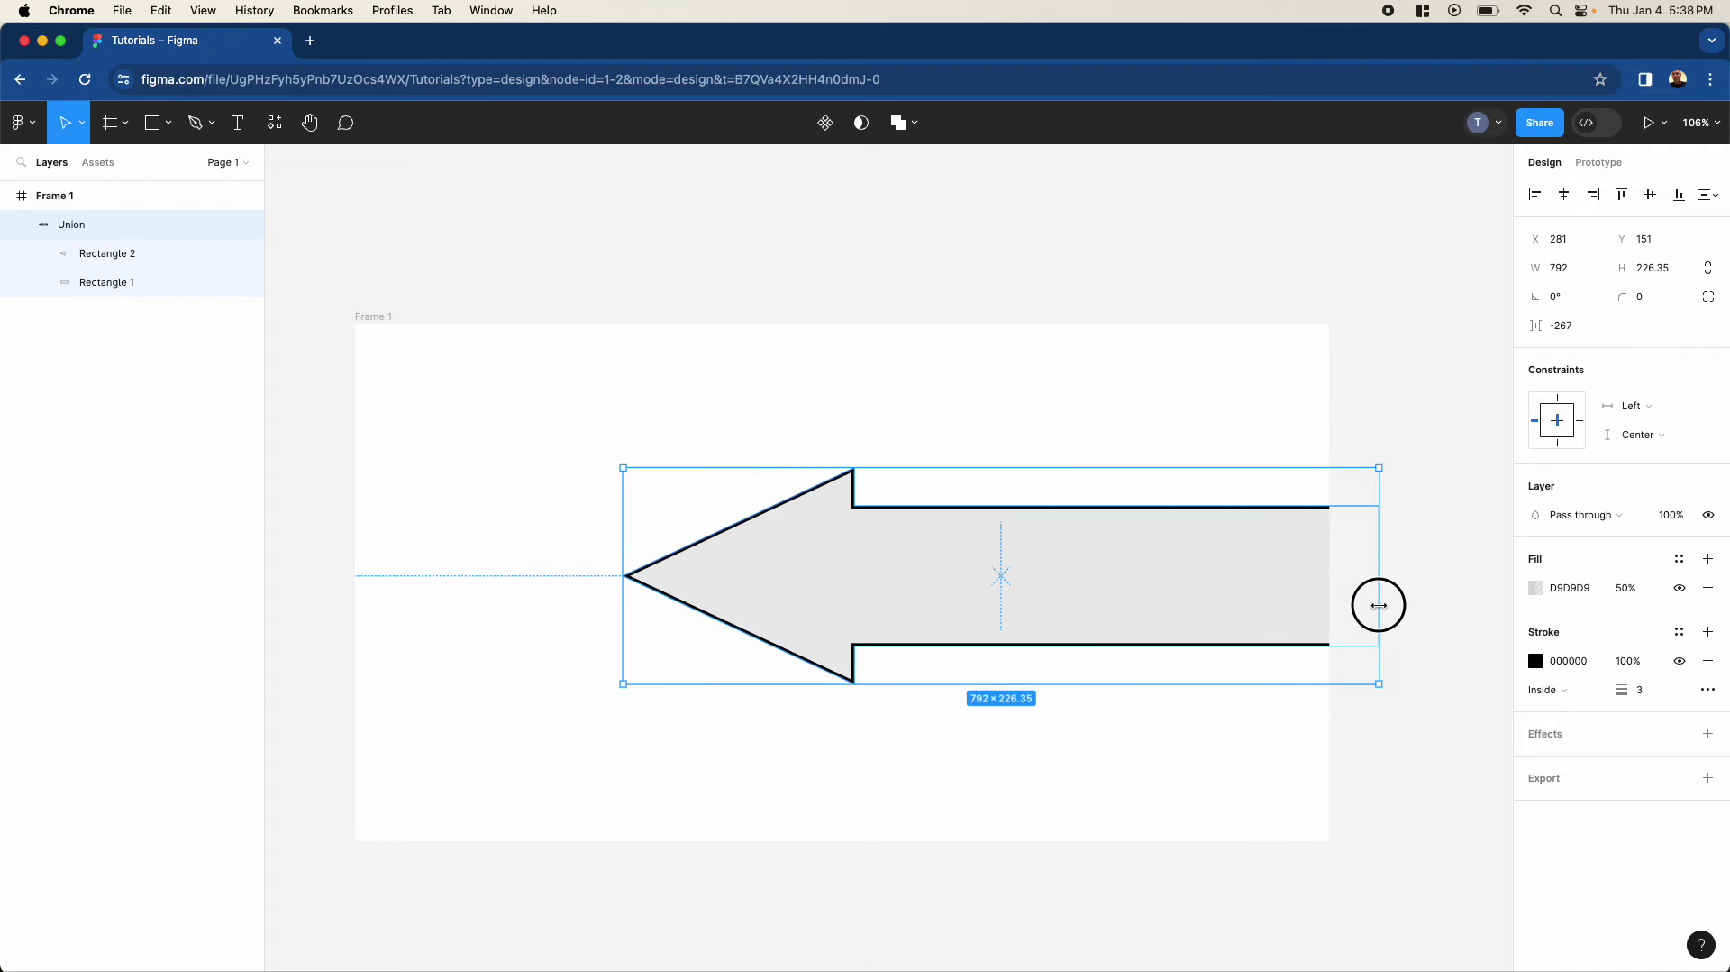
key(super+z)
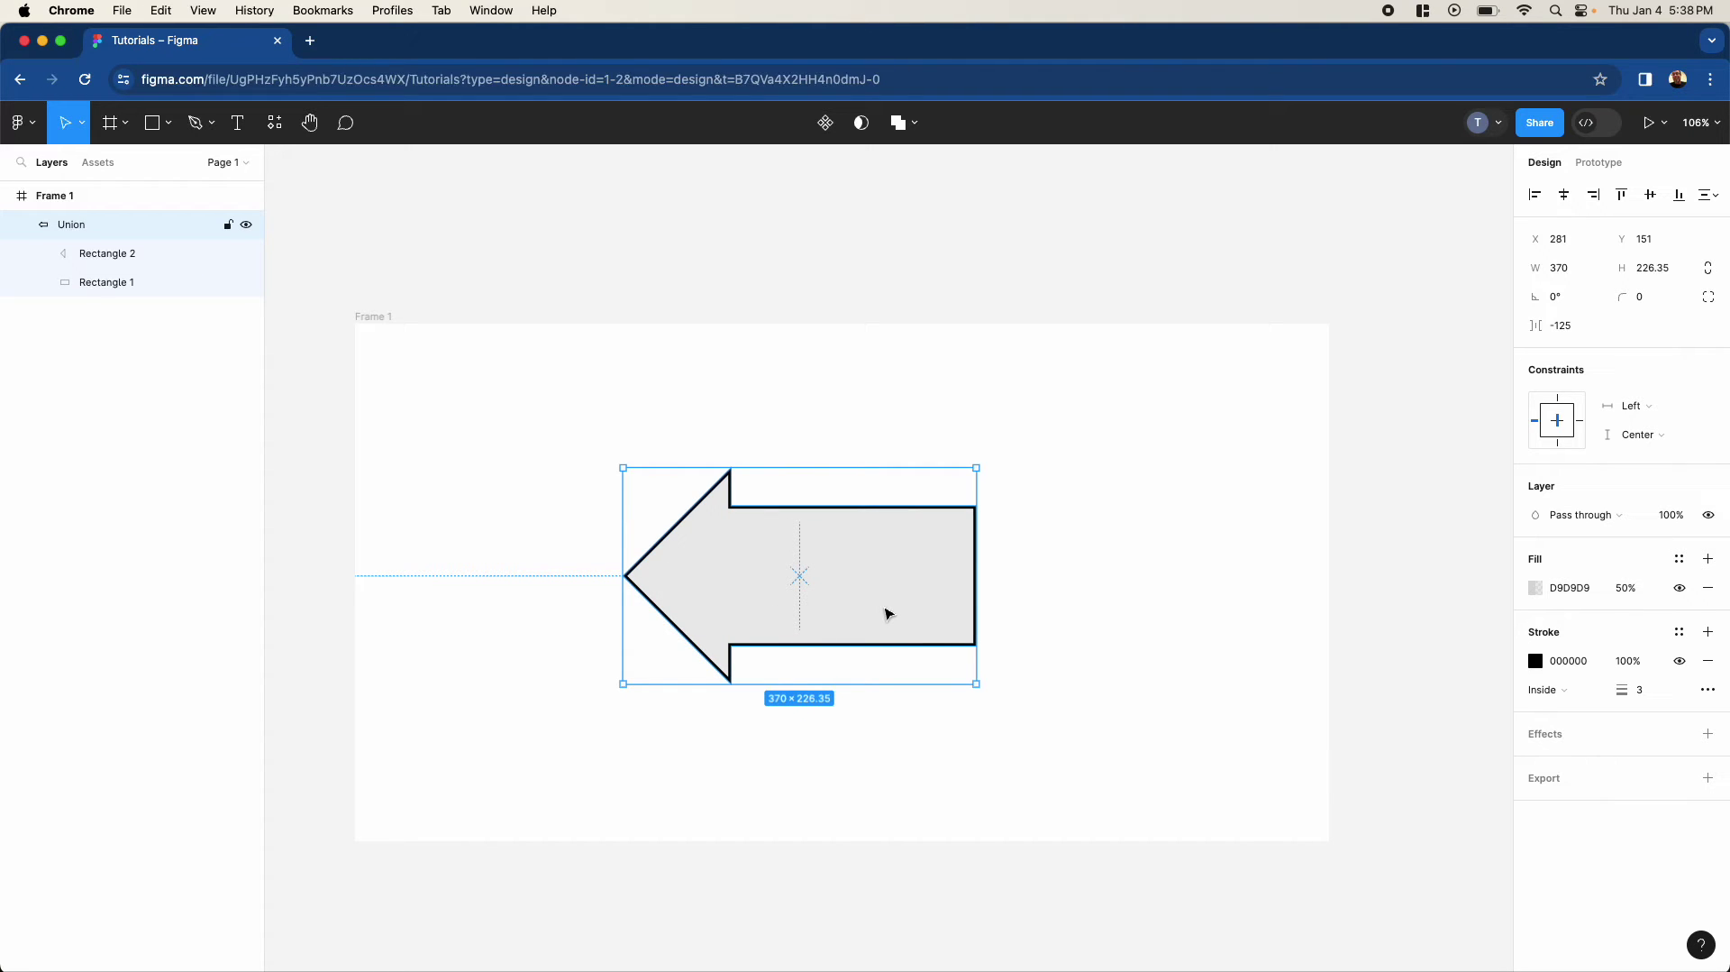
Step: Rename the Union layer to 'Arrow'
click(22, 225)
click(22, 225)
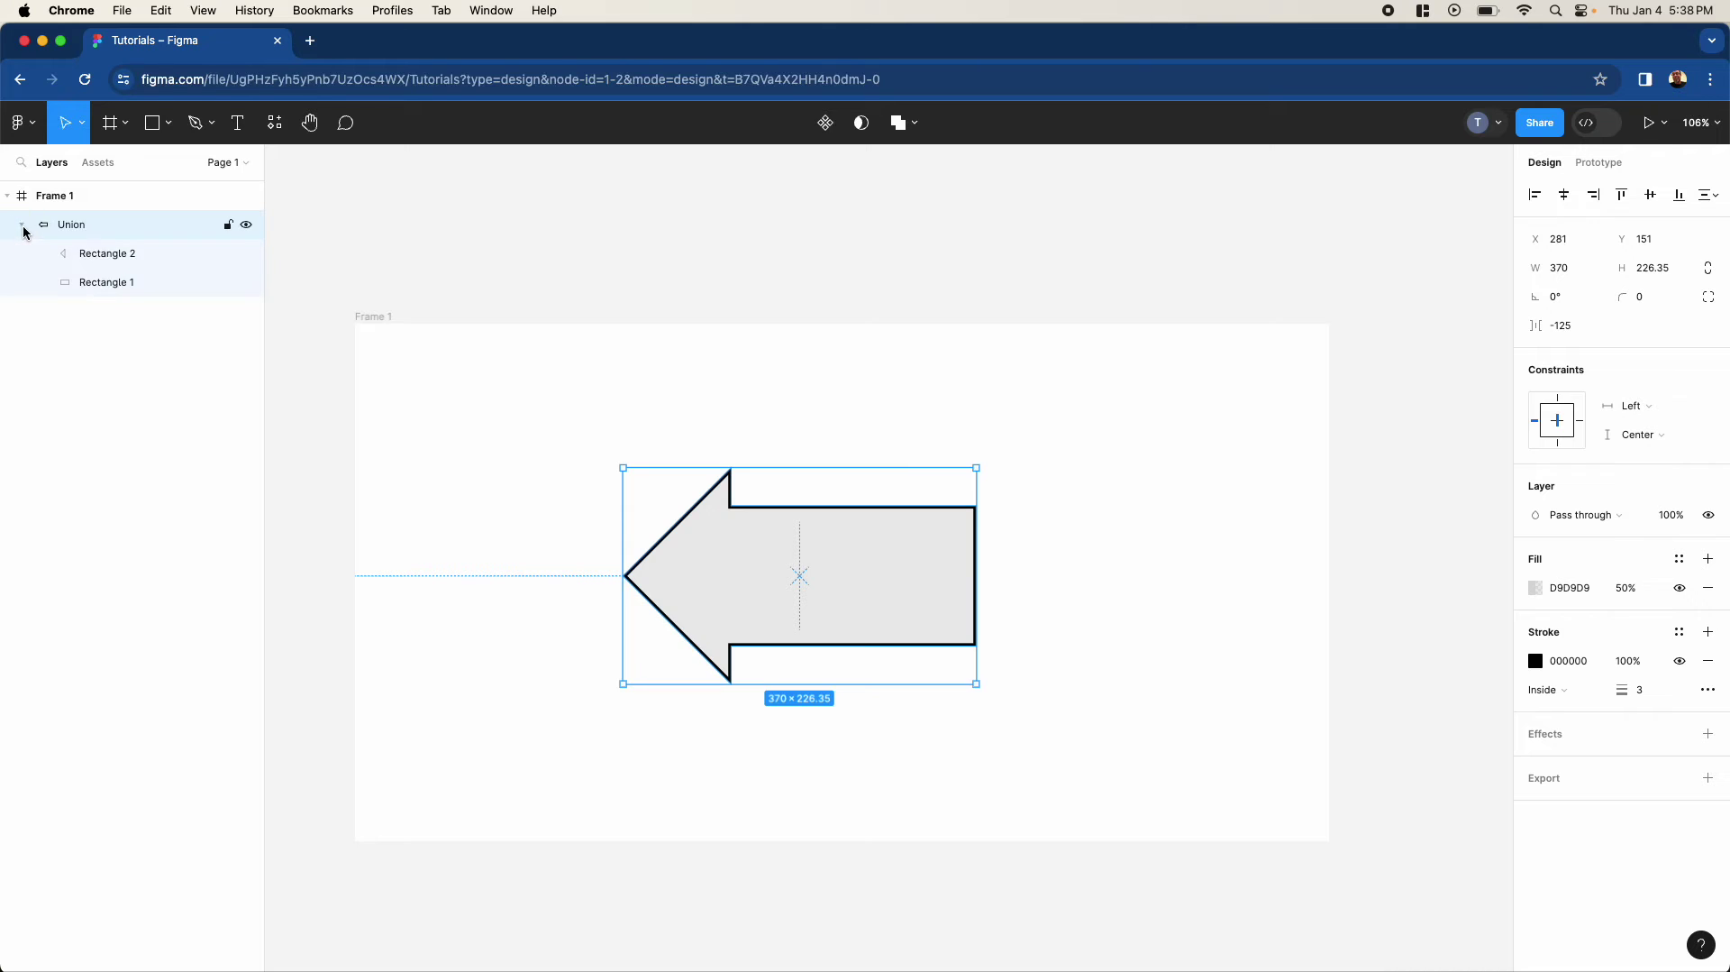
double_click(72, 225)
text(Arrow)
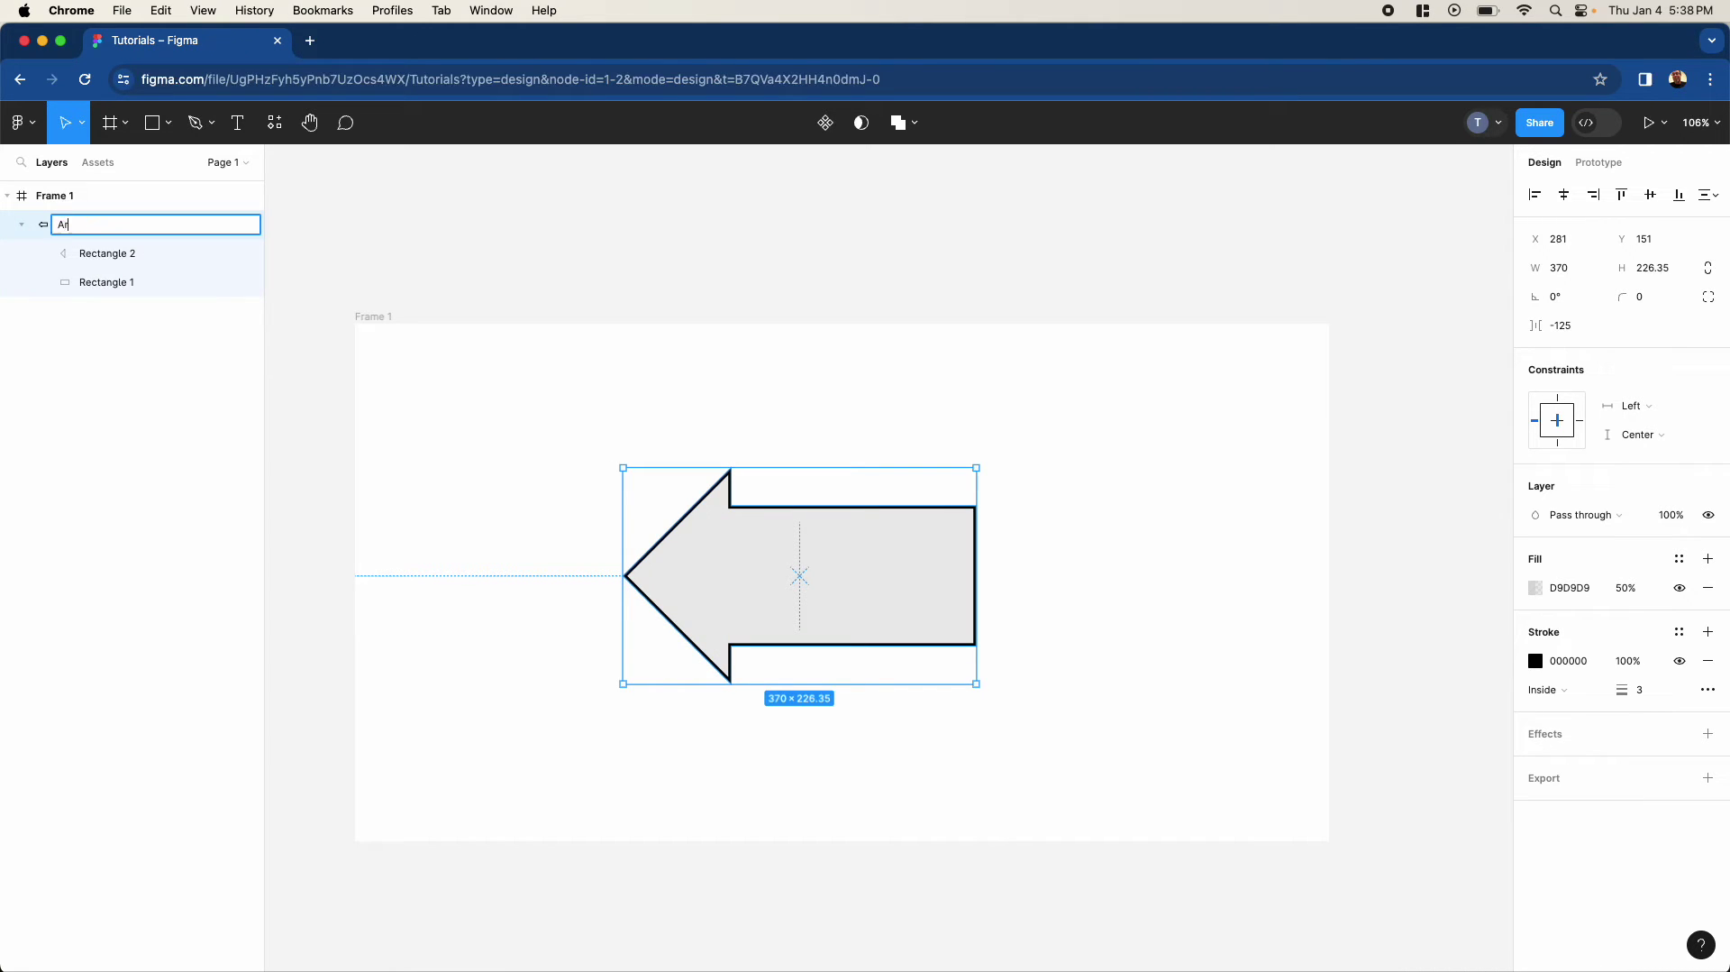
key(Return)
Step: Move the shaft Rectangle 1 down and left, away from the arrowhead
click(56, 258)
click(111, 283)
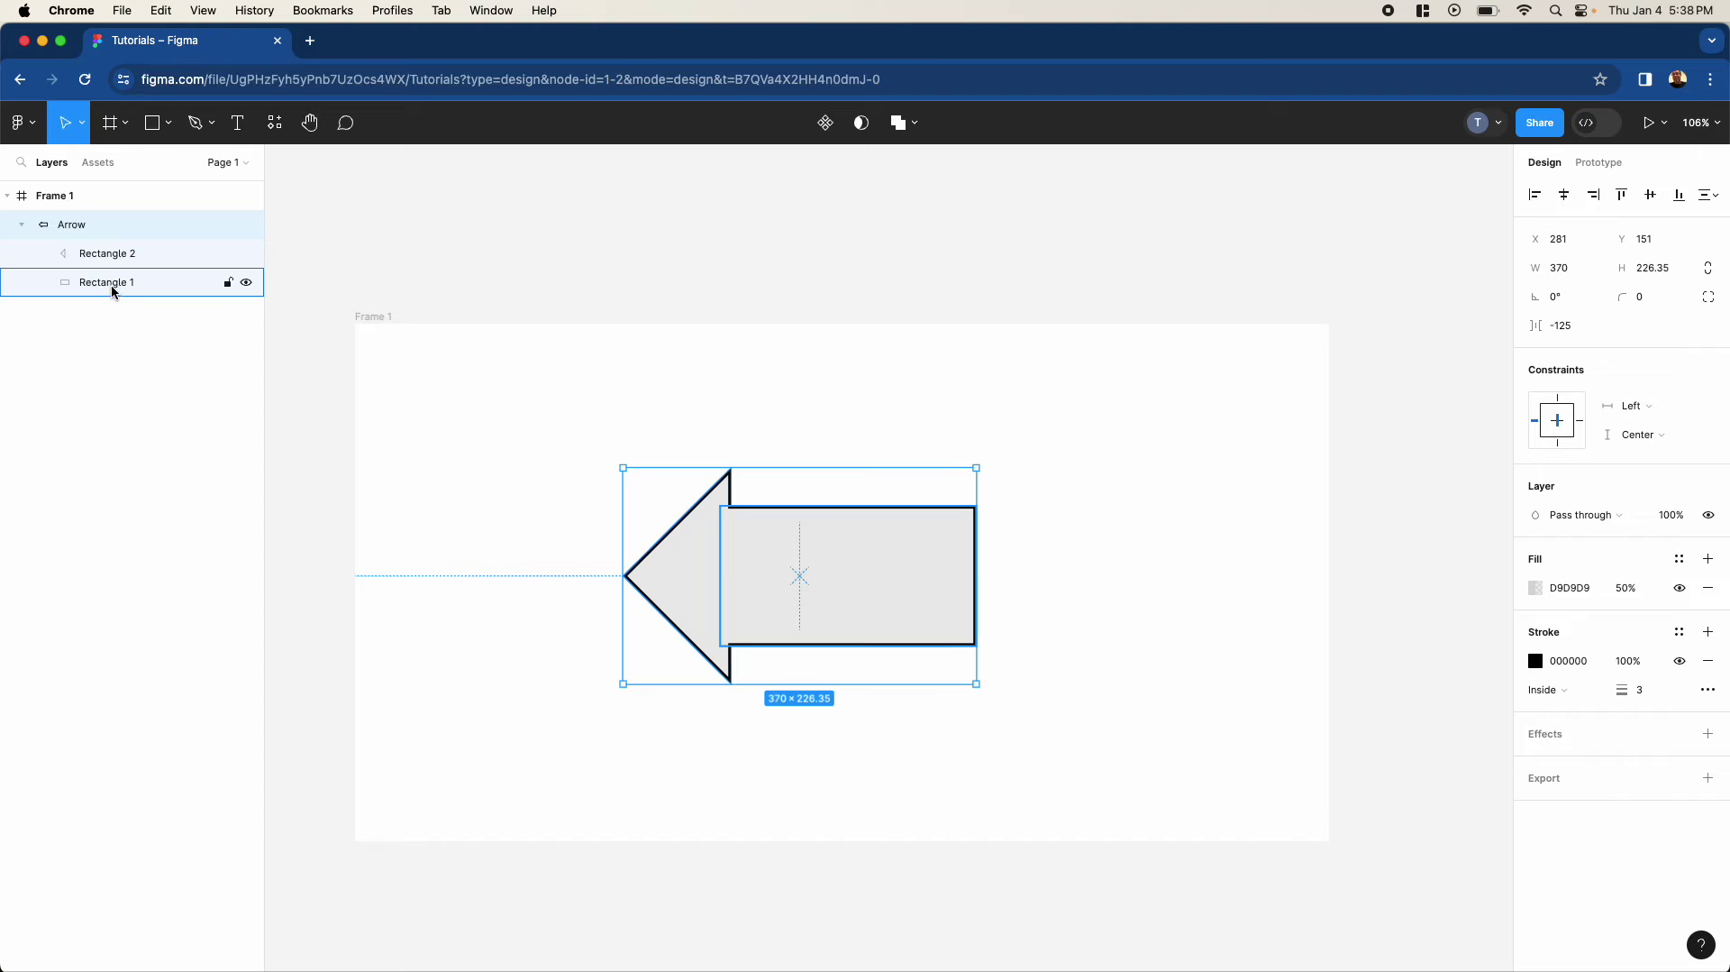
click(111, 256)
click(116, 284)
click(116, 285)
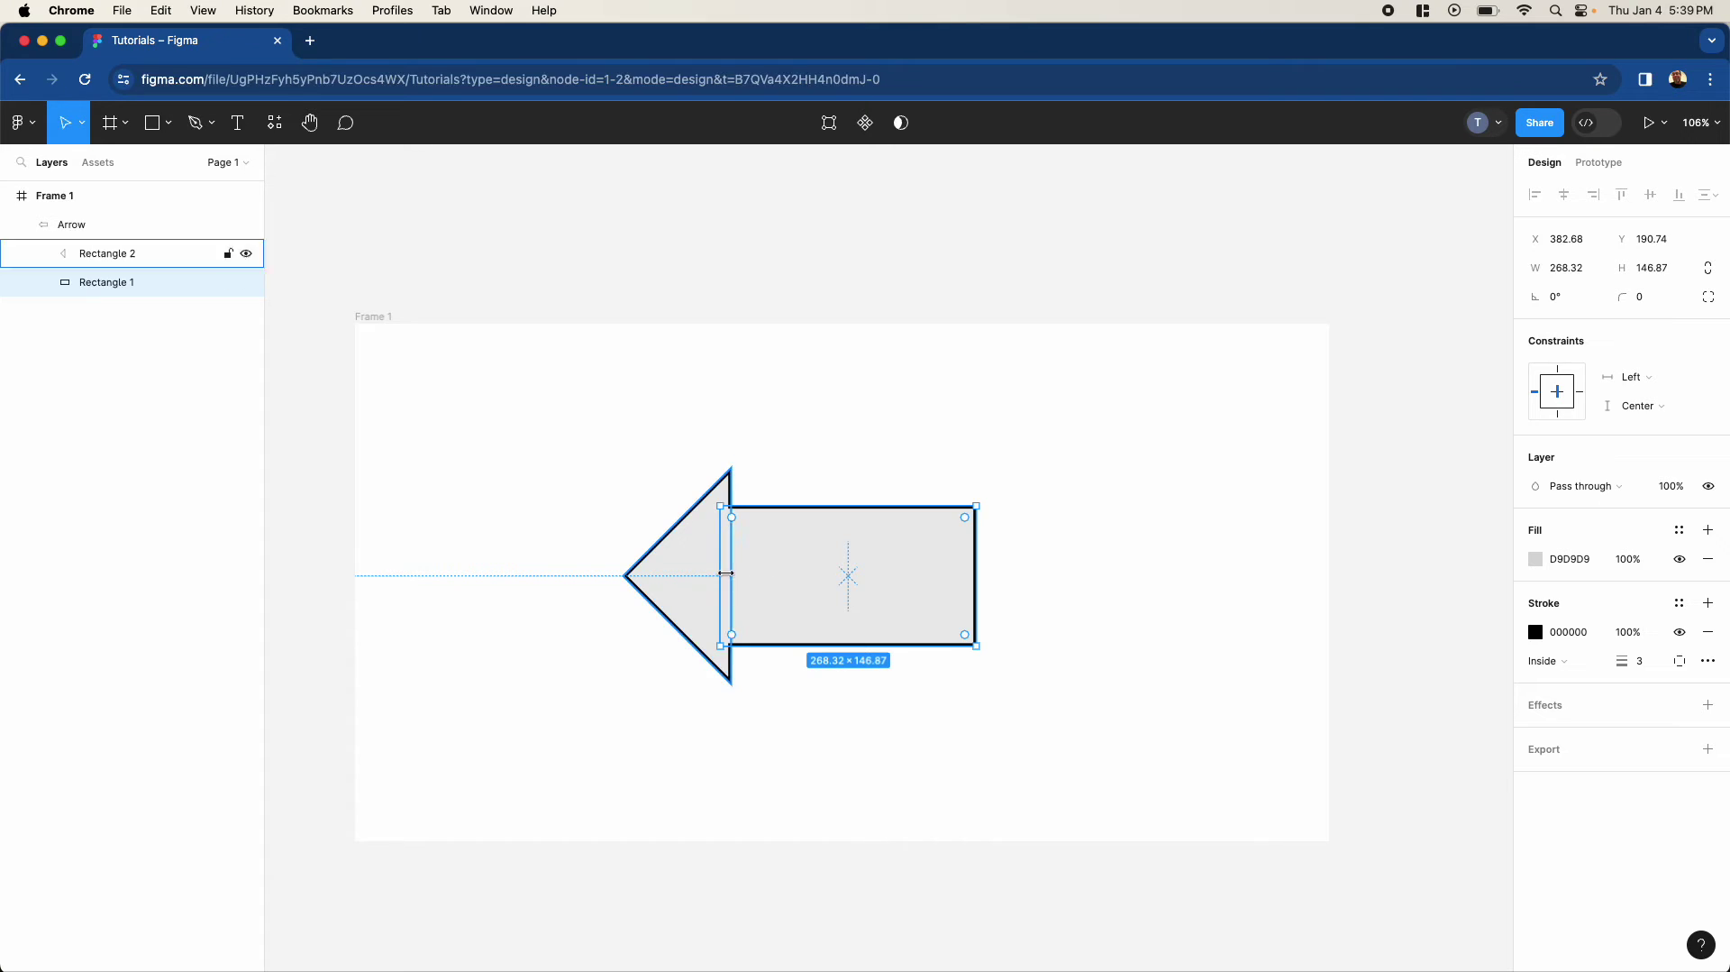
drag(885, 578, 676, 625)
click(969, 661)
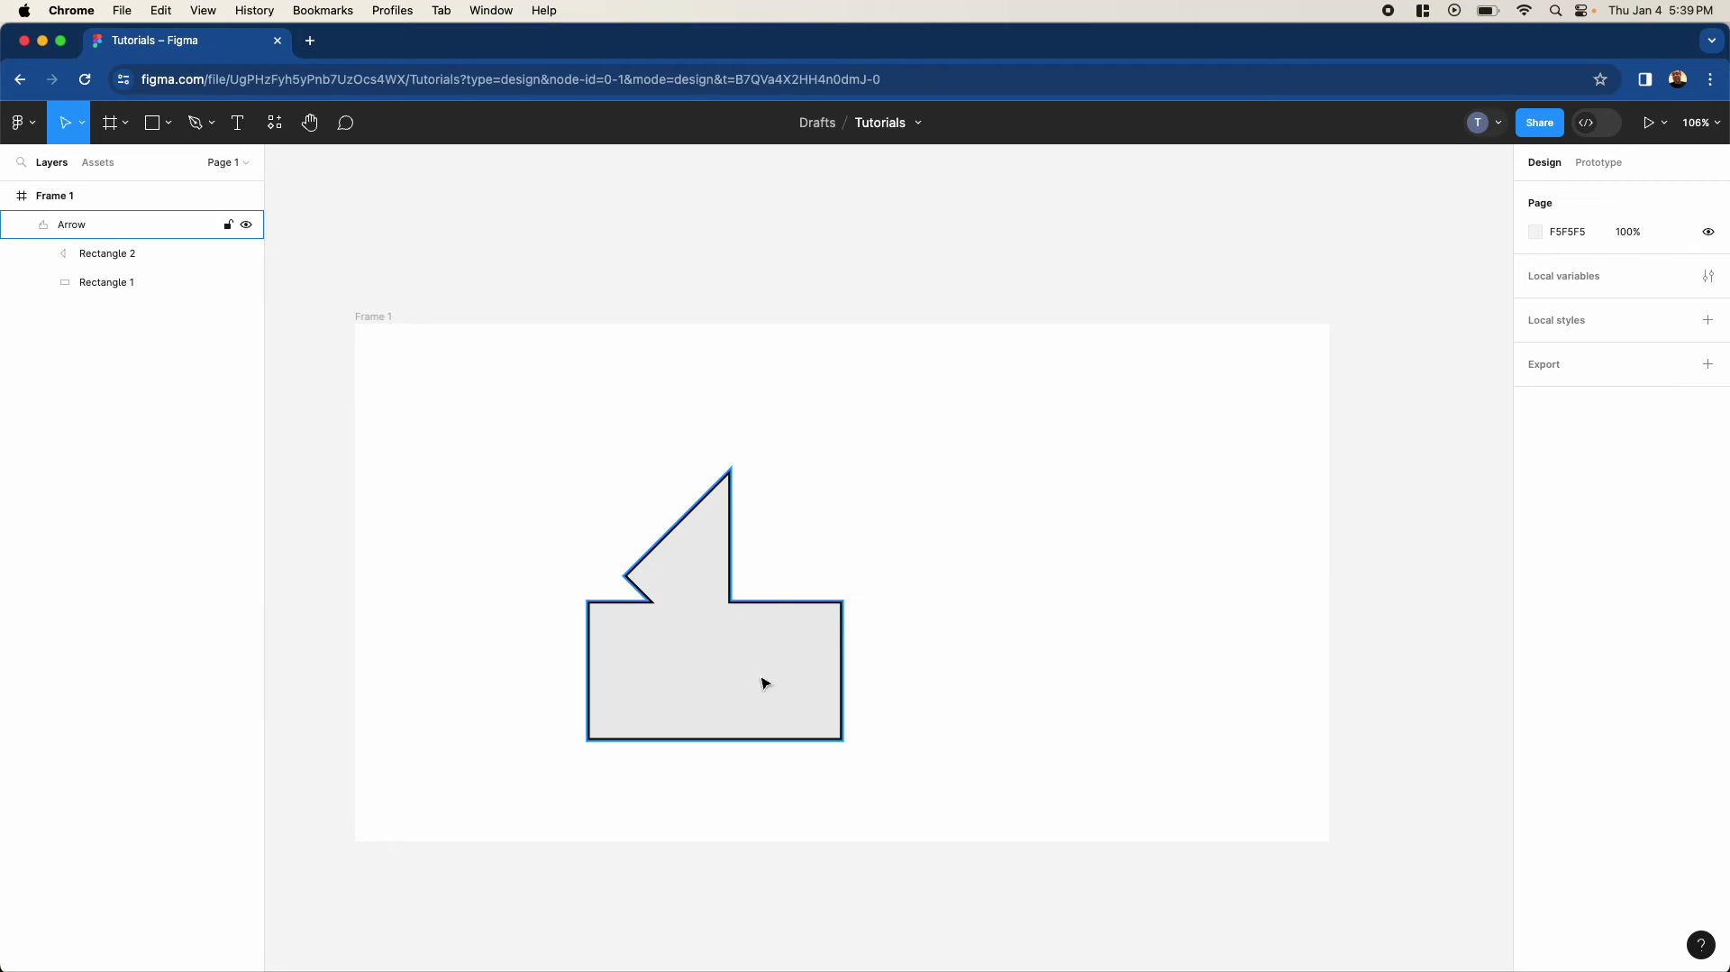
Step: Move the shaft back in line with the arrowhead and narrow it to 99 wide
click(854, 711)
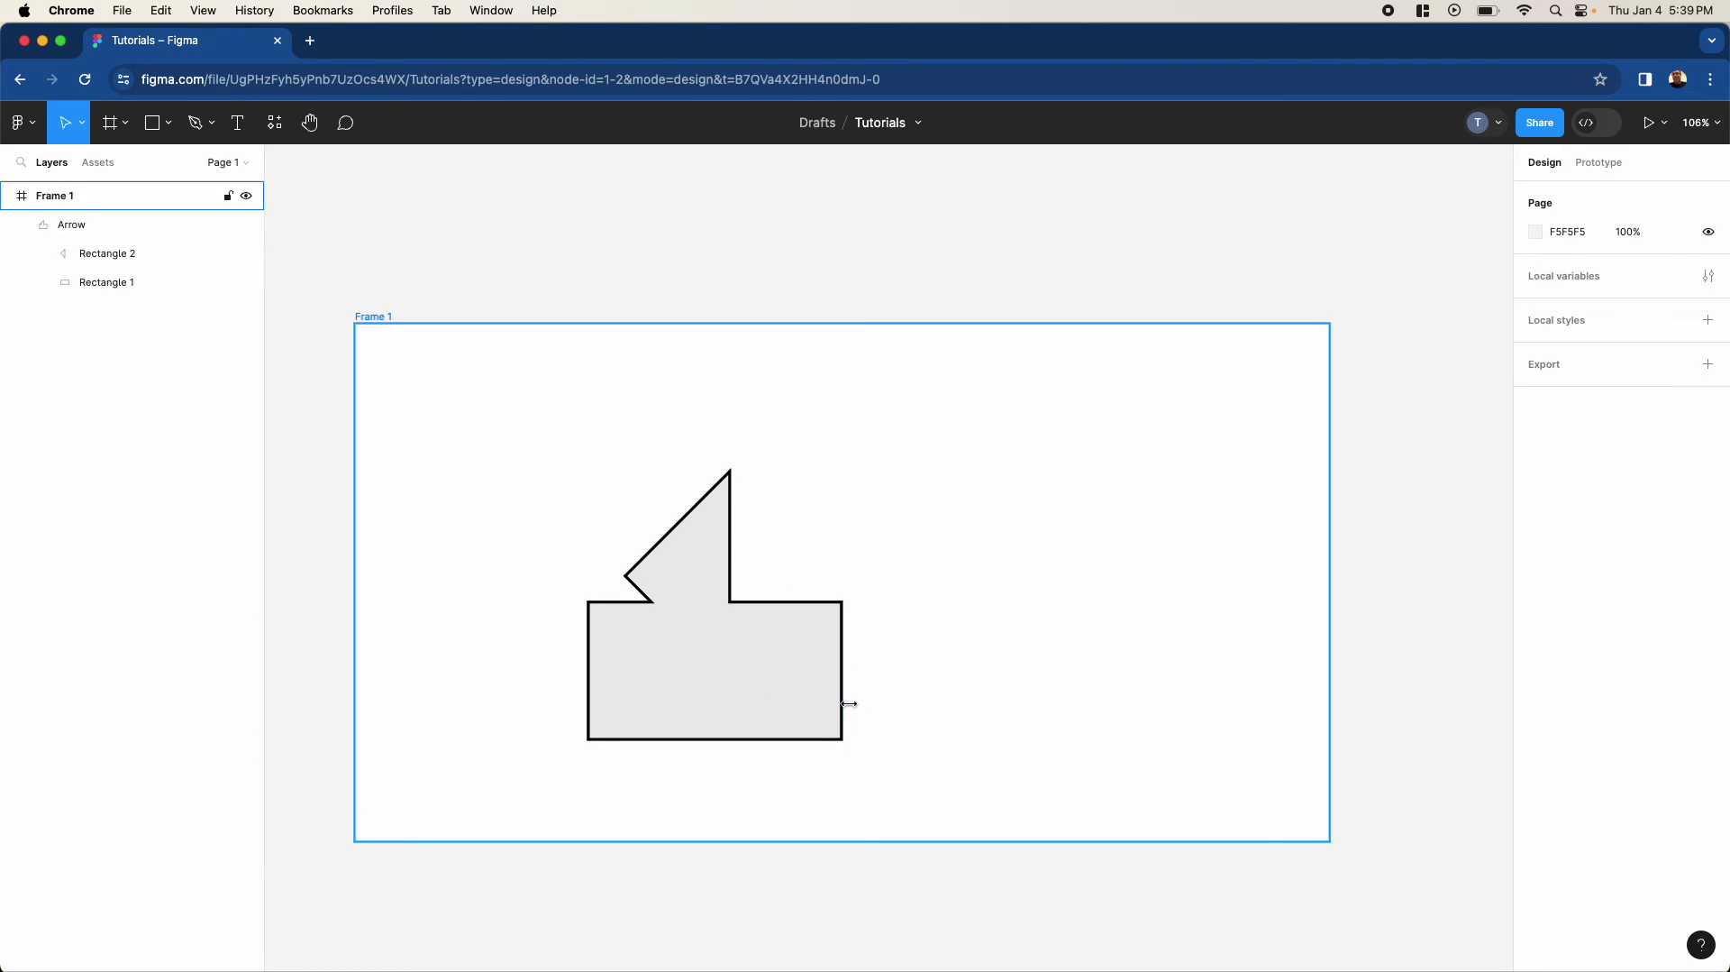
mouse_move(715, 670)
mouse_down()
mouse_move(1042, 565)
mouse_move(849, 576)
mouse_up()
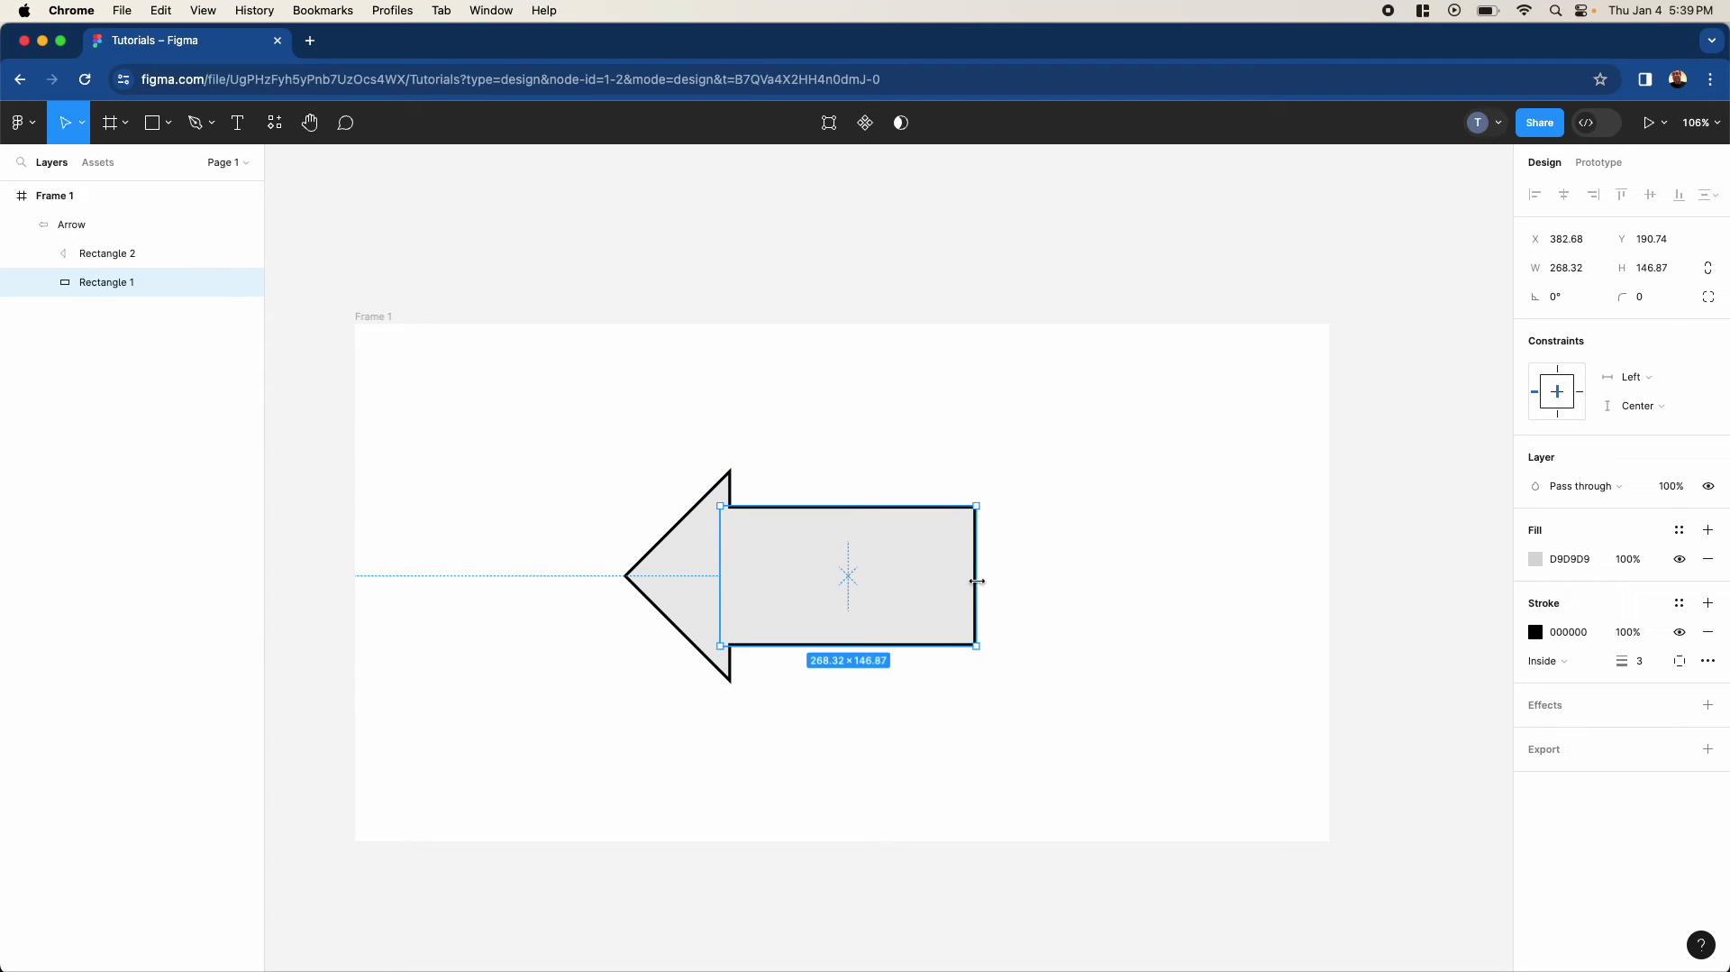
drag(976, 584, 816, 574)
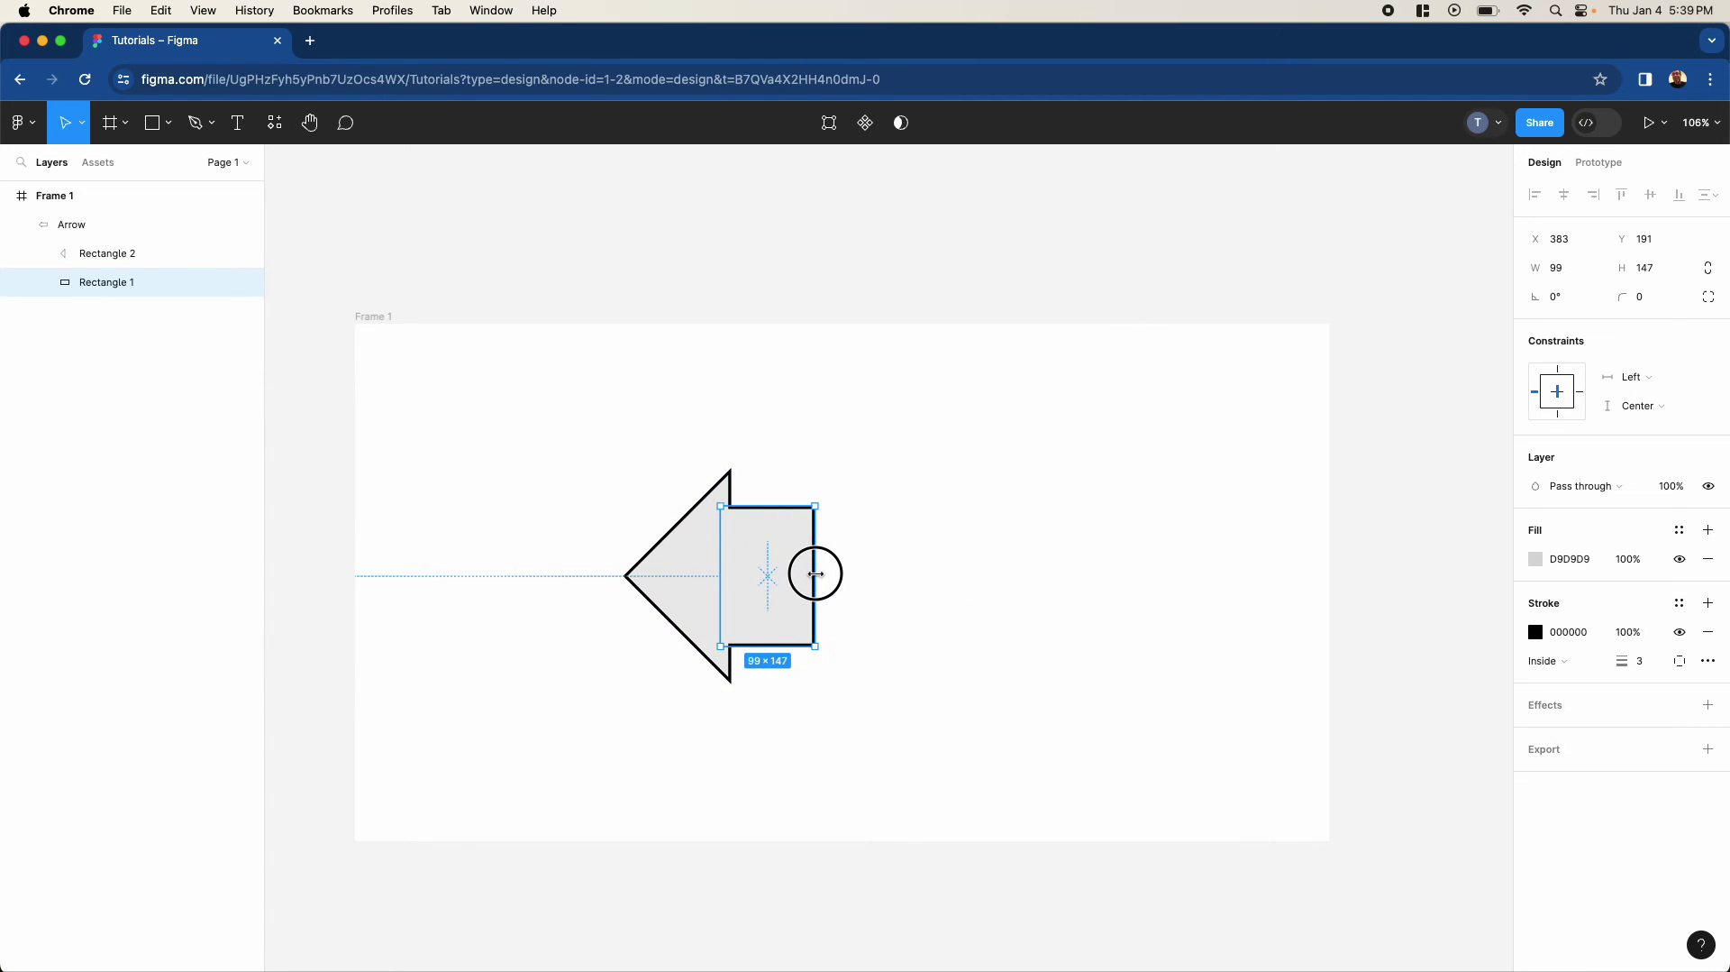
click(842, 579)
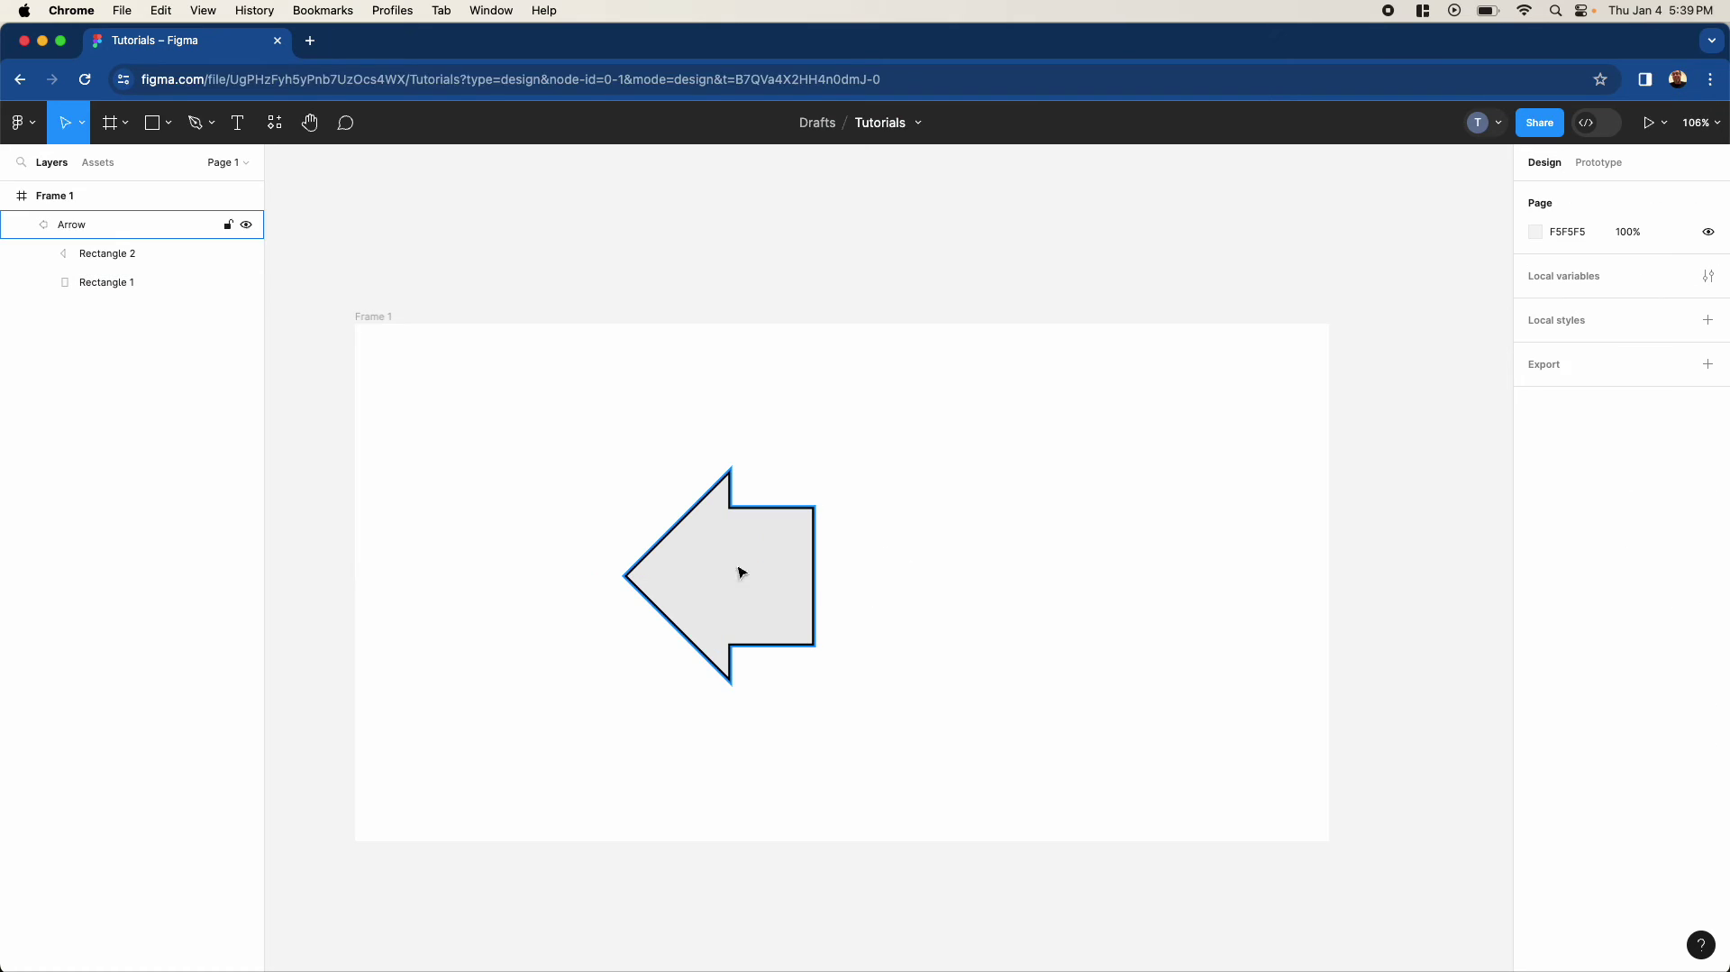
Step: Stretch the shaft rectangle rightward to 599 × 147, then reselect Rectangle 1
double_click(781, 582)
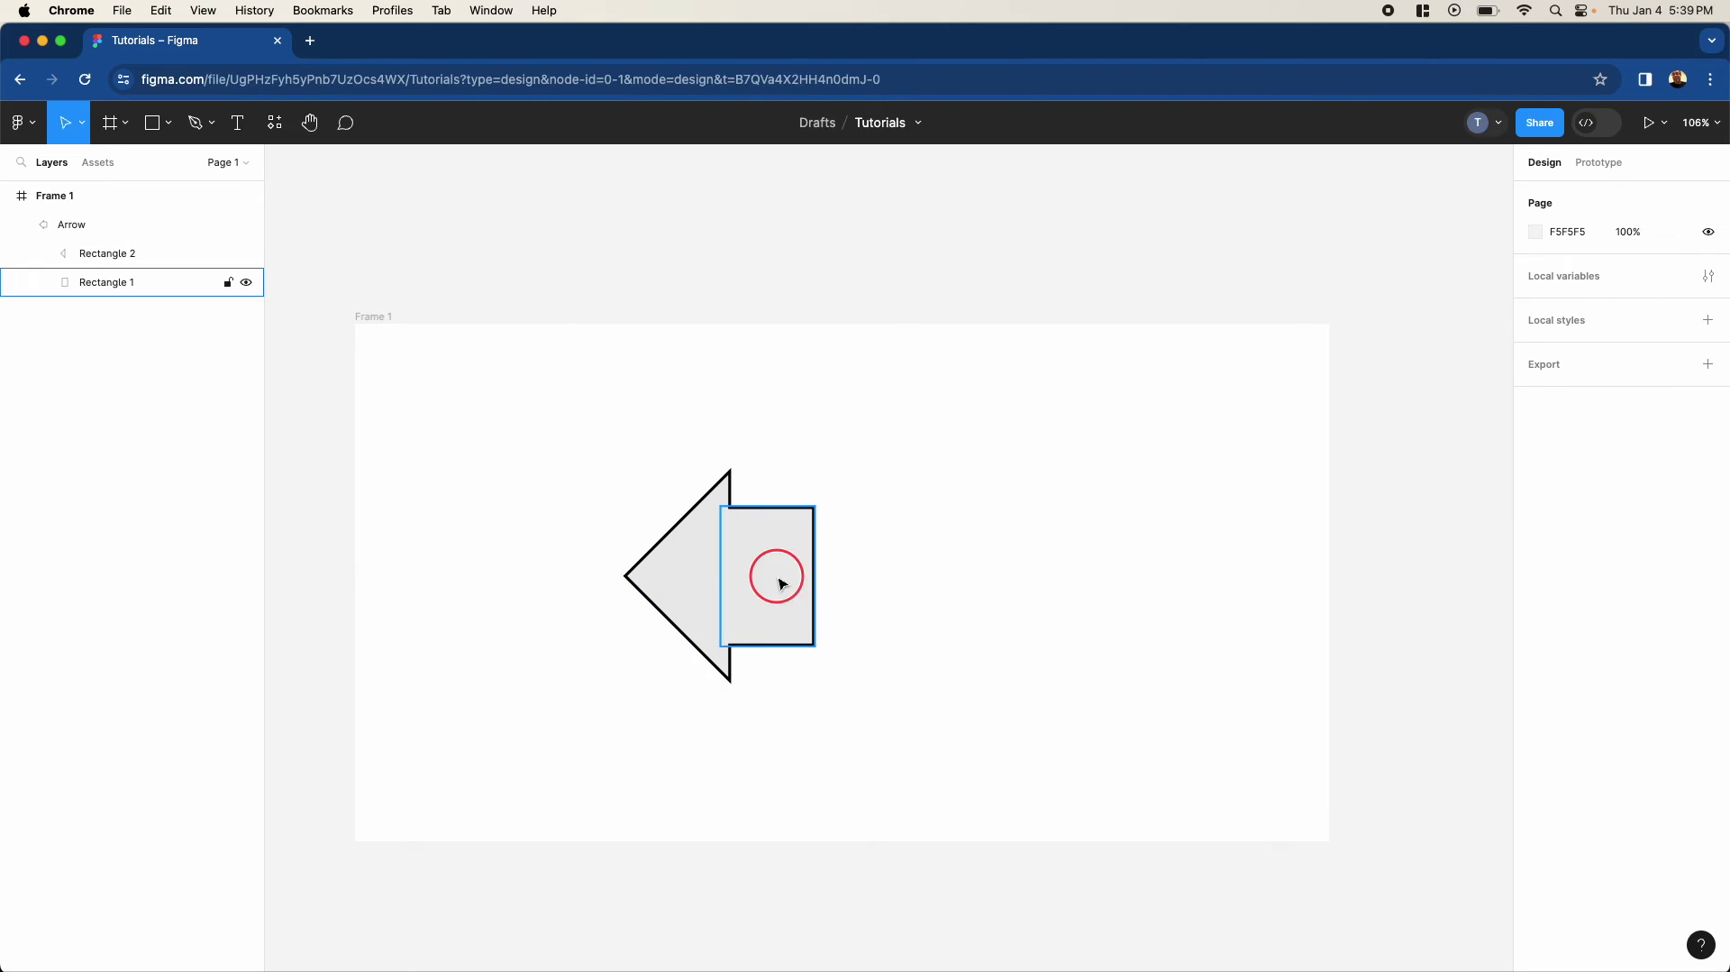
drag(818, 571, 1291, 577)
click(1068, 418)
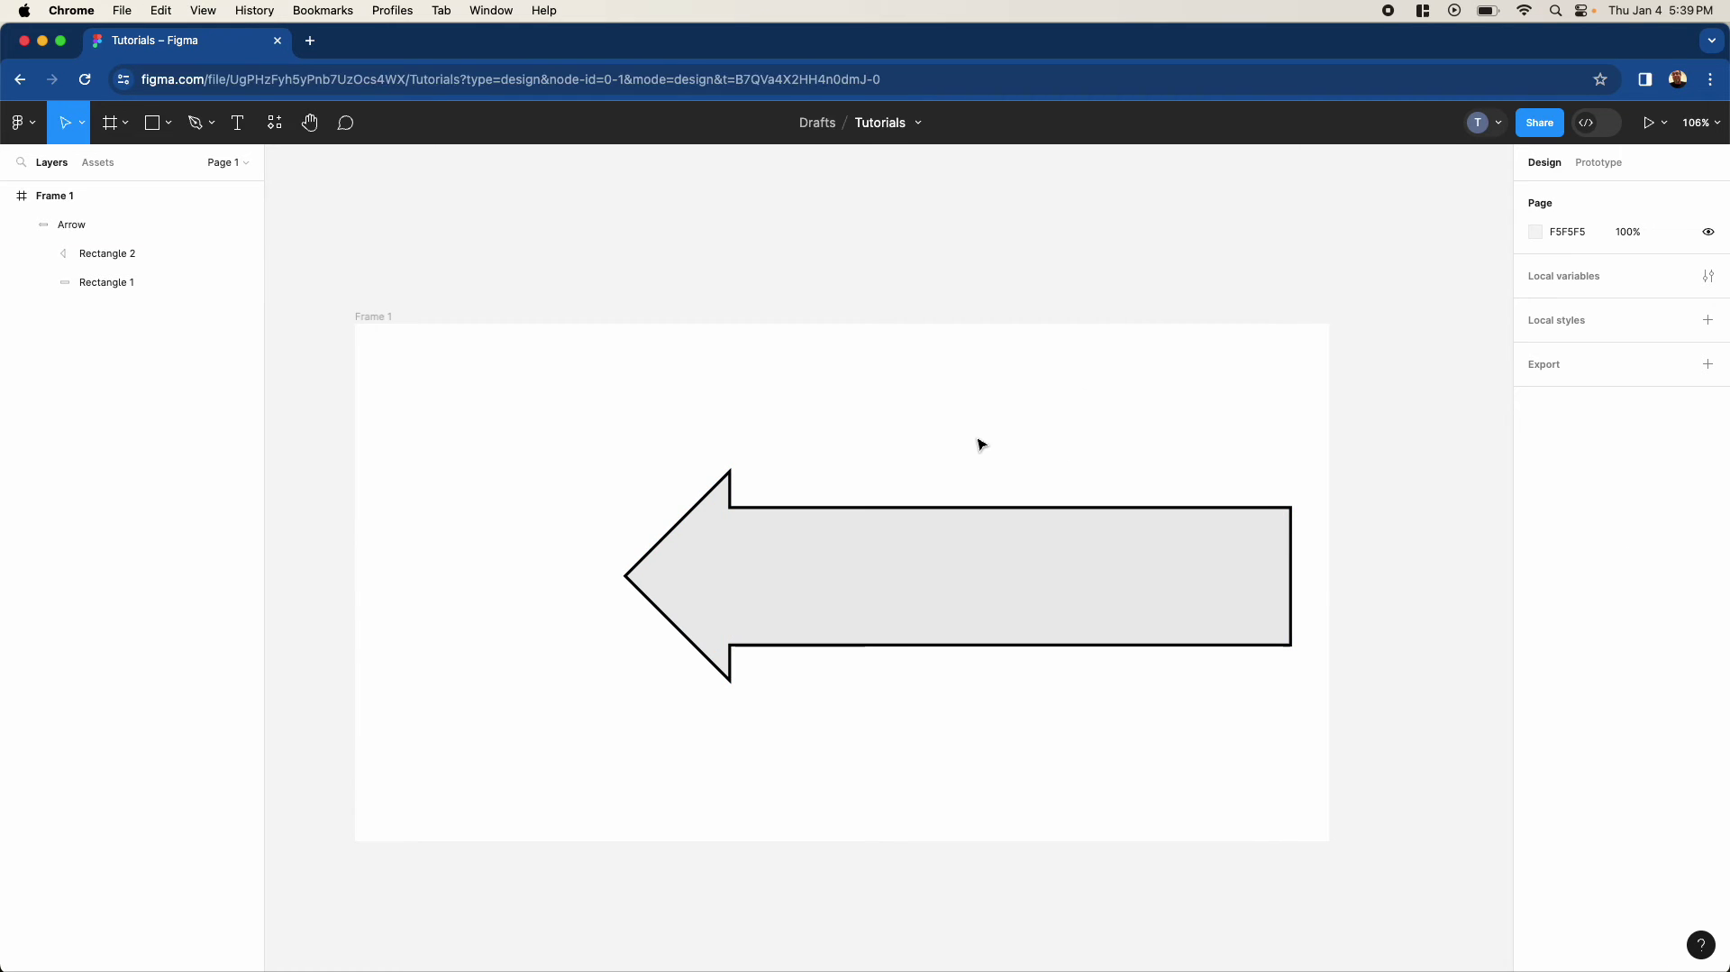
click(25, 226)
click(954, 557)
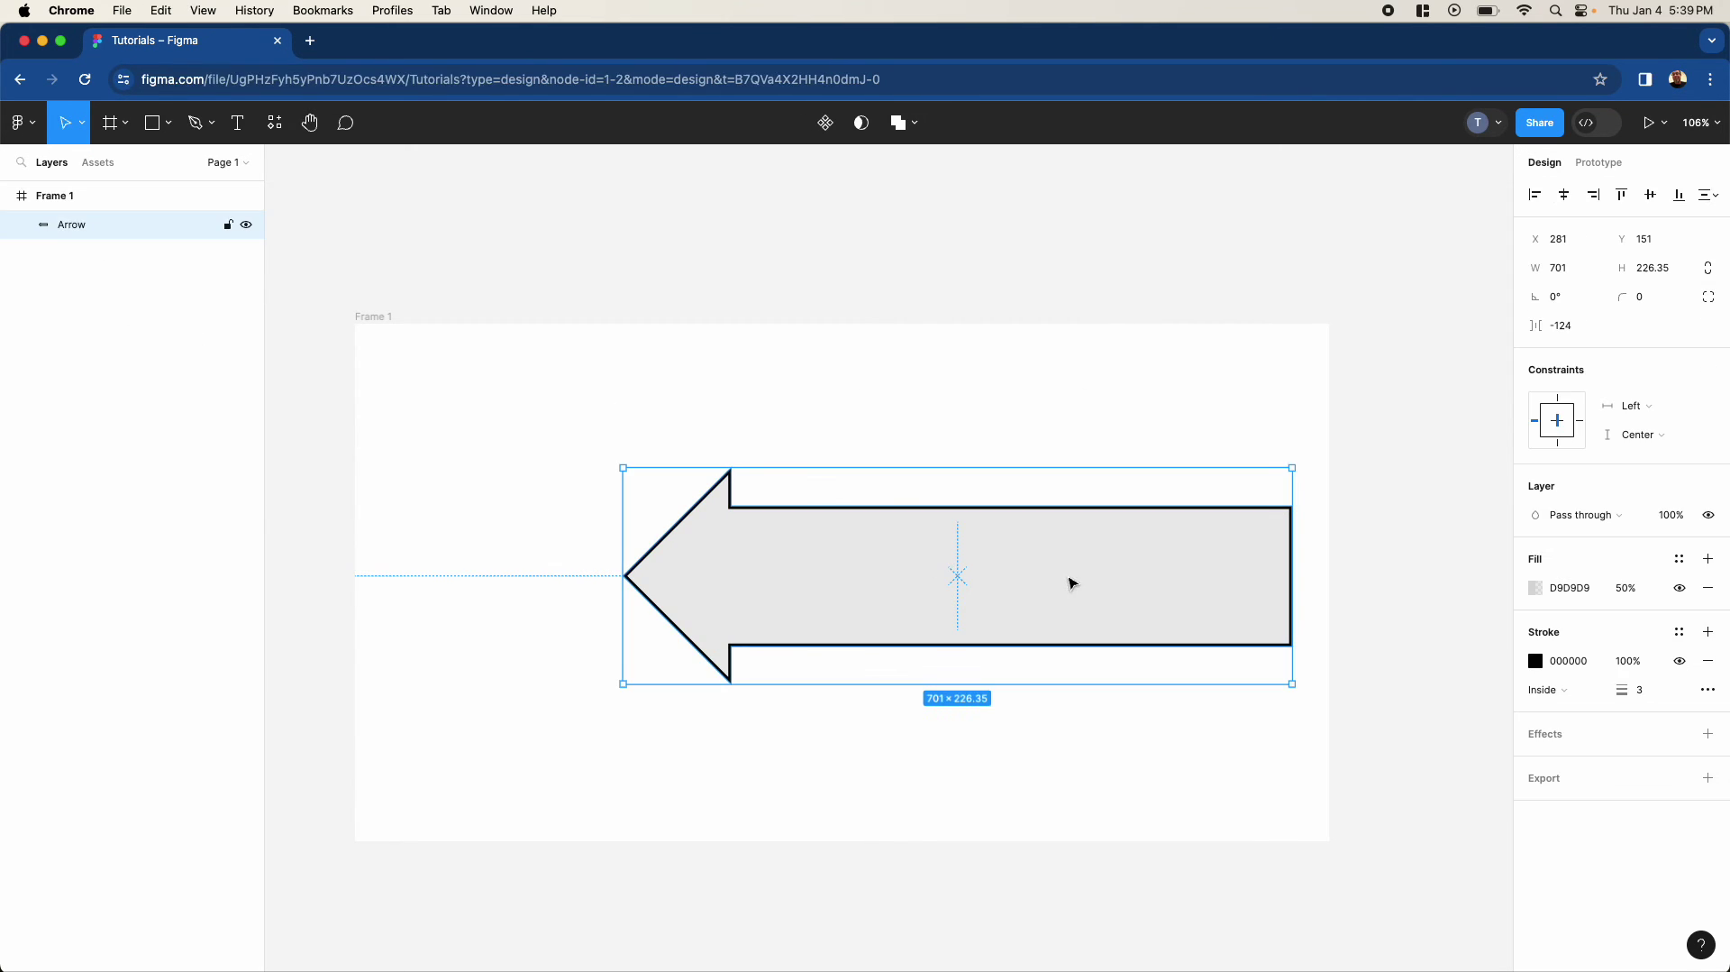
click(989, 385)
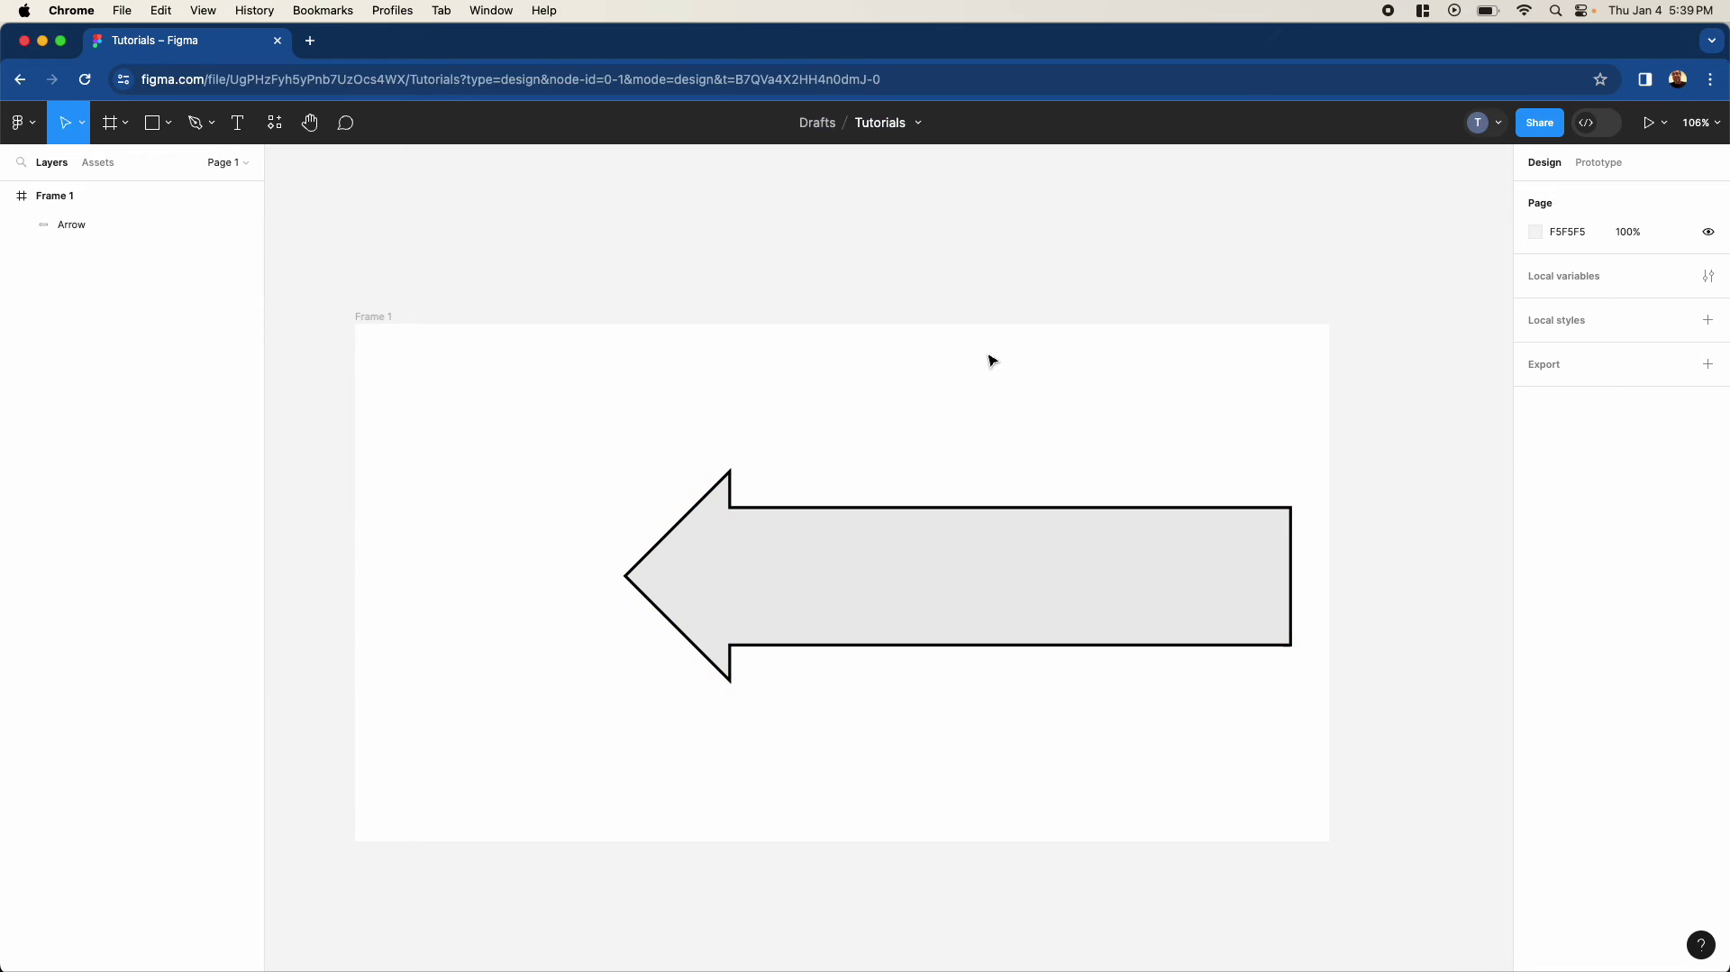
super+click(1107, 585)
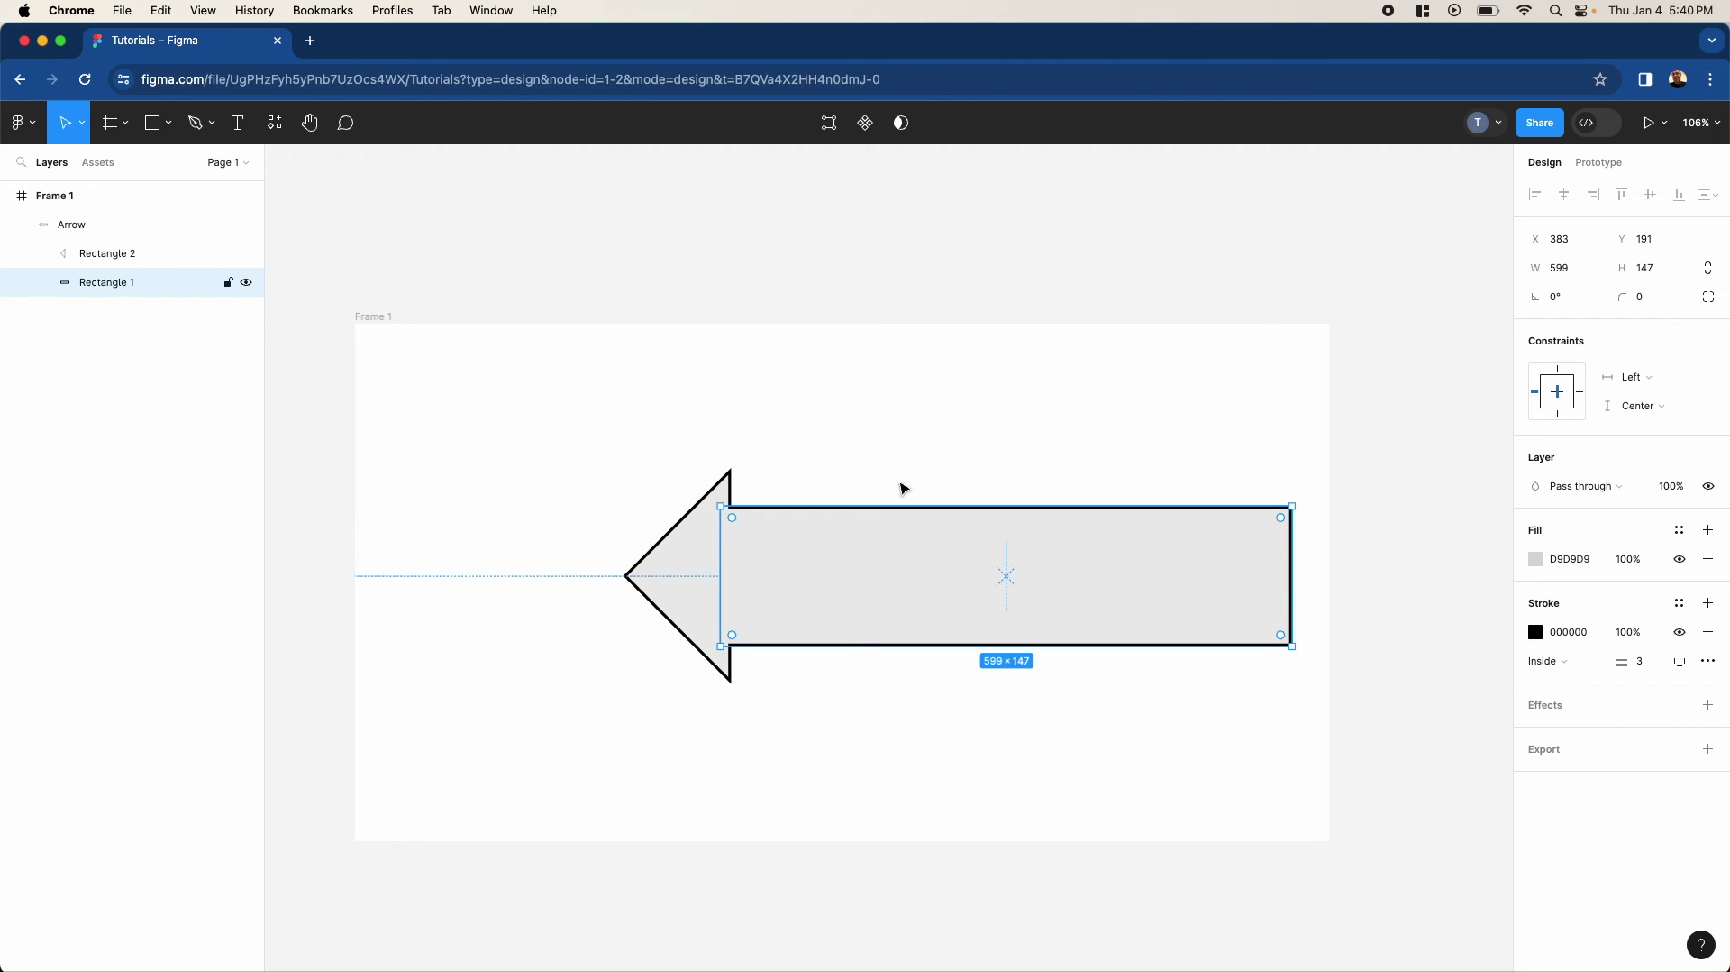
click(903, 415)
double_click(928, 543)
key(Escape)
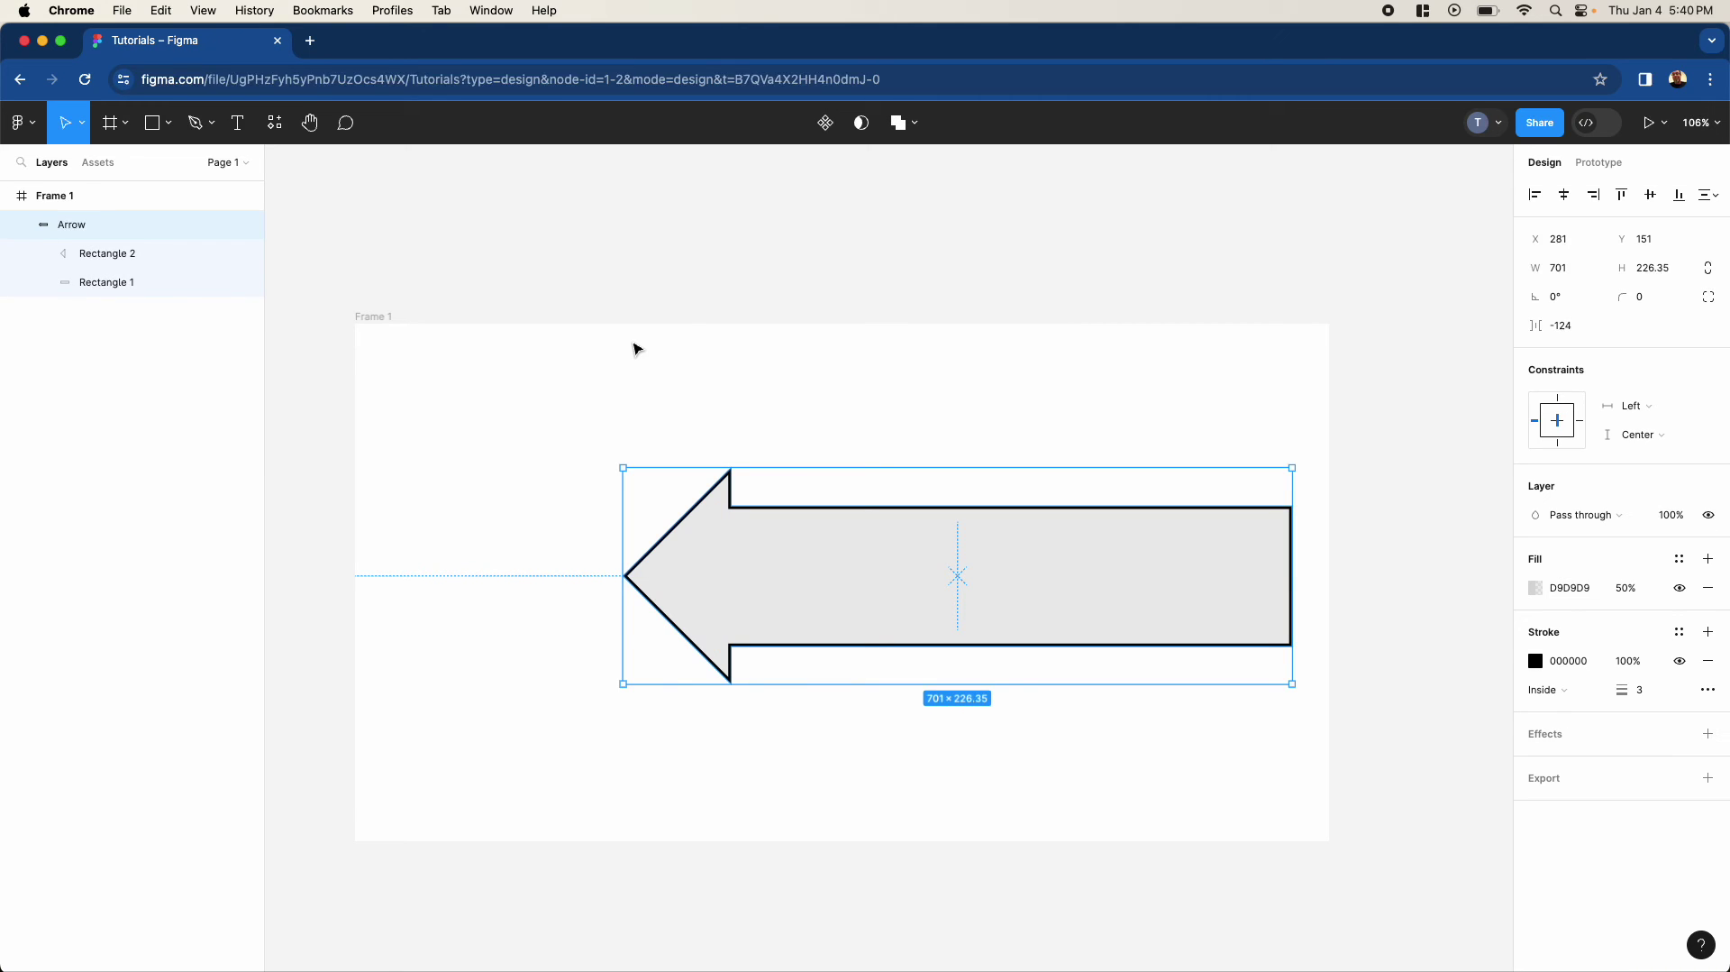
double_click(902, 575)
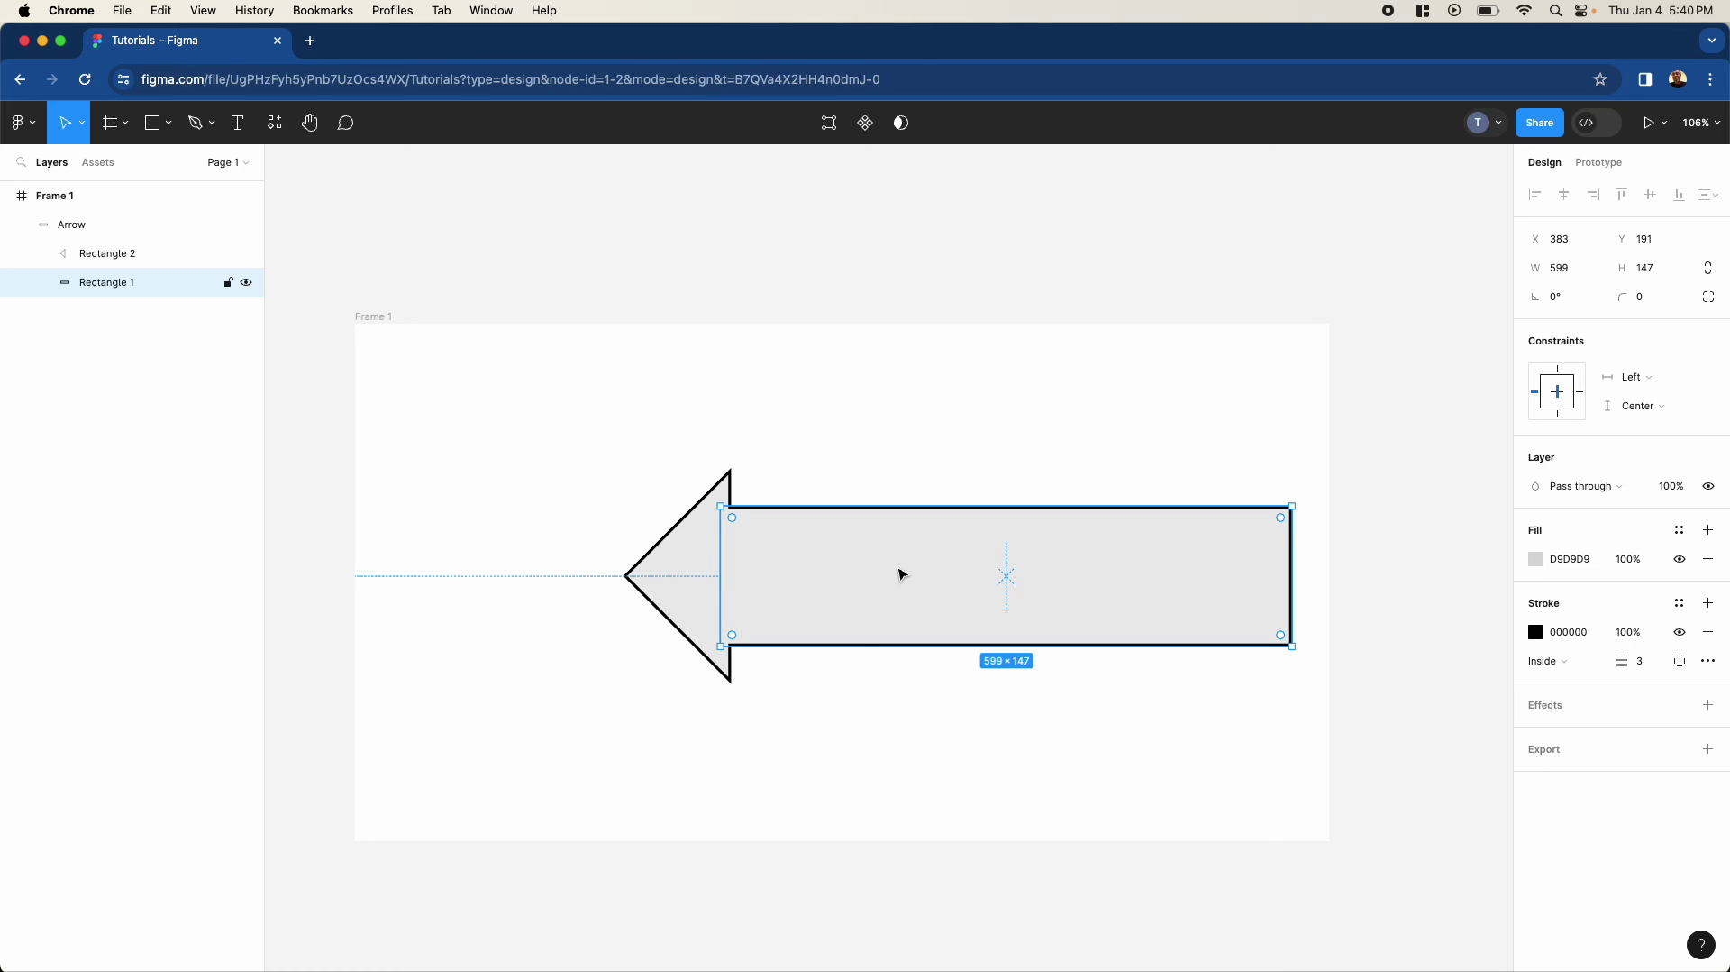
Step: Shorten the shaft, scale the Arrow down to about 104 × 56, then lengthen the thin shaft
drag(1292, 575, 1024, 580)
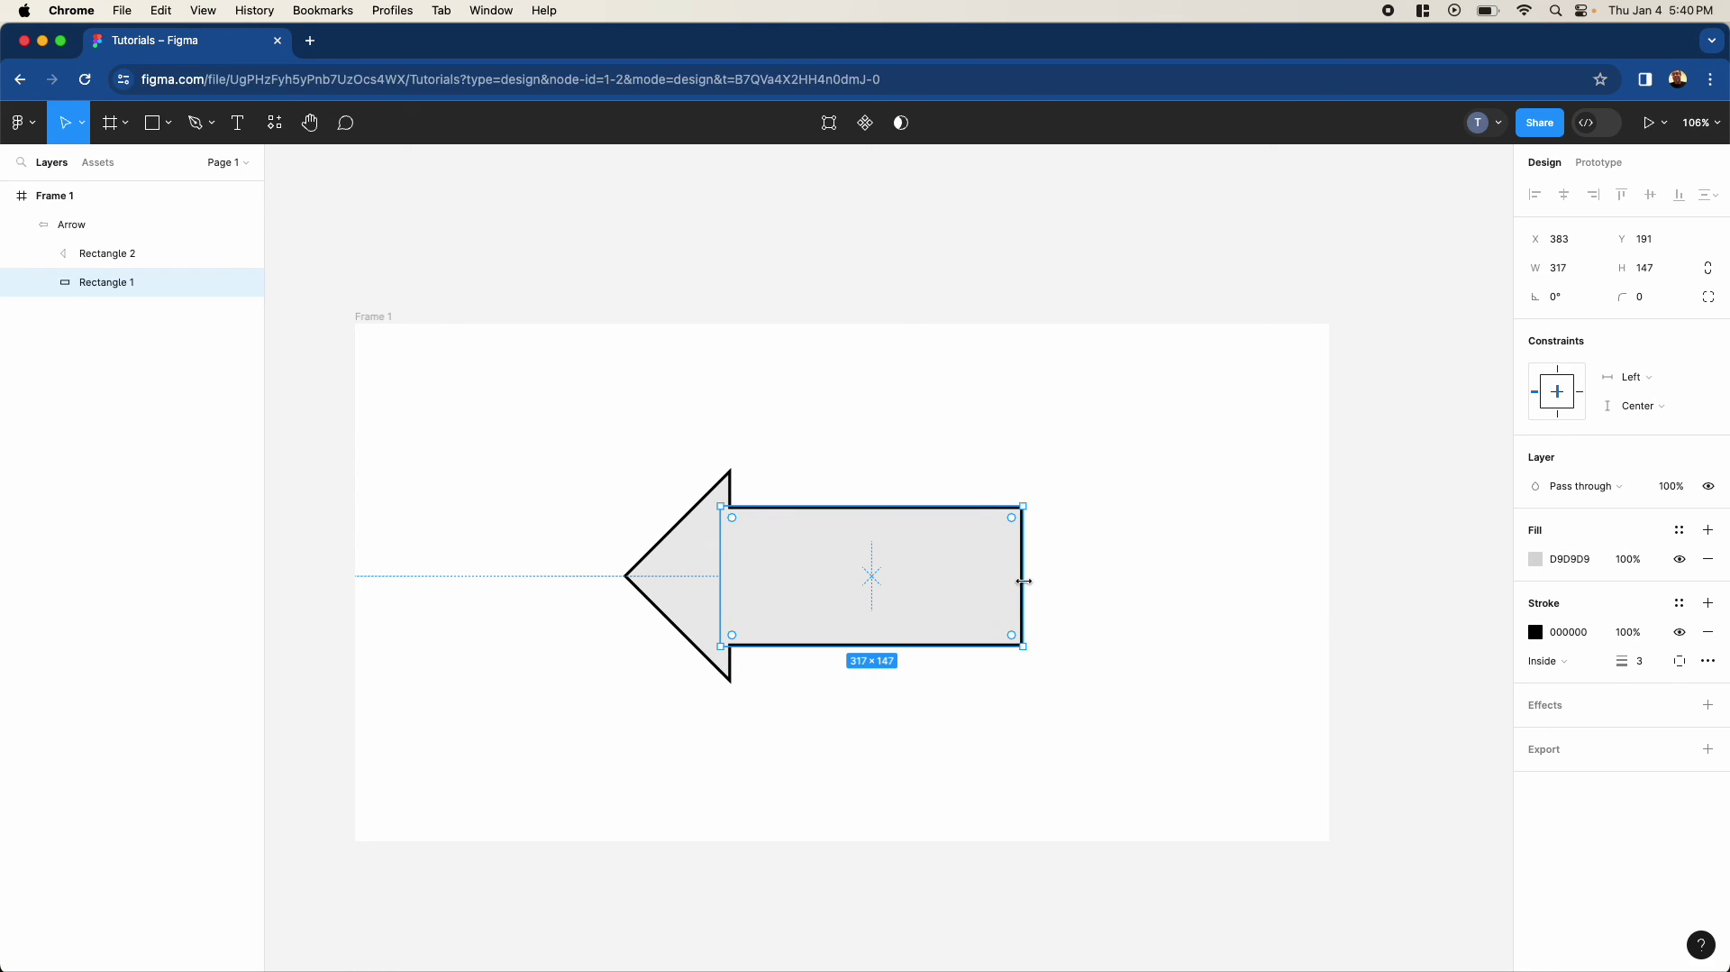
click(1139, 564)
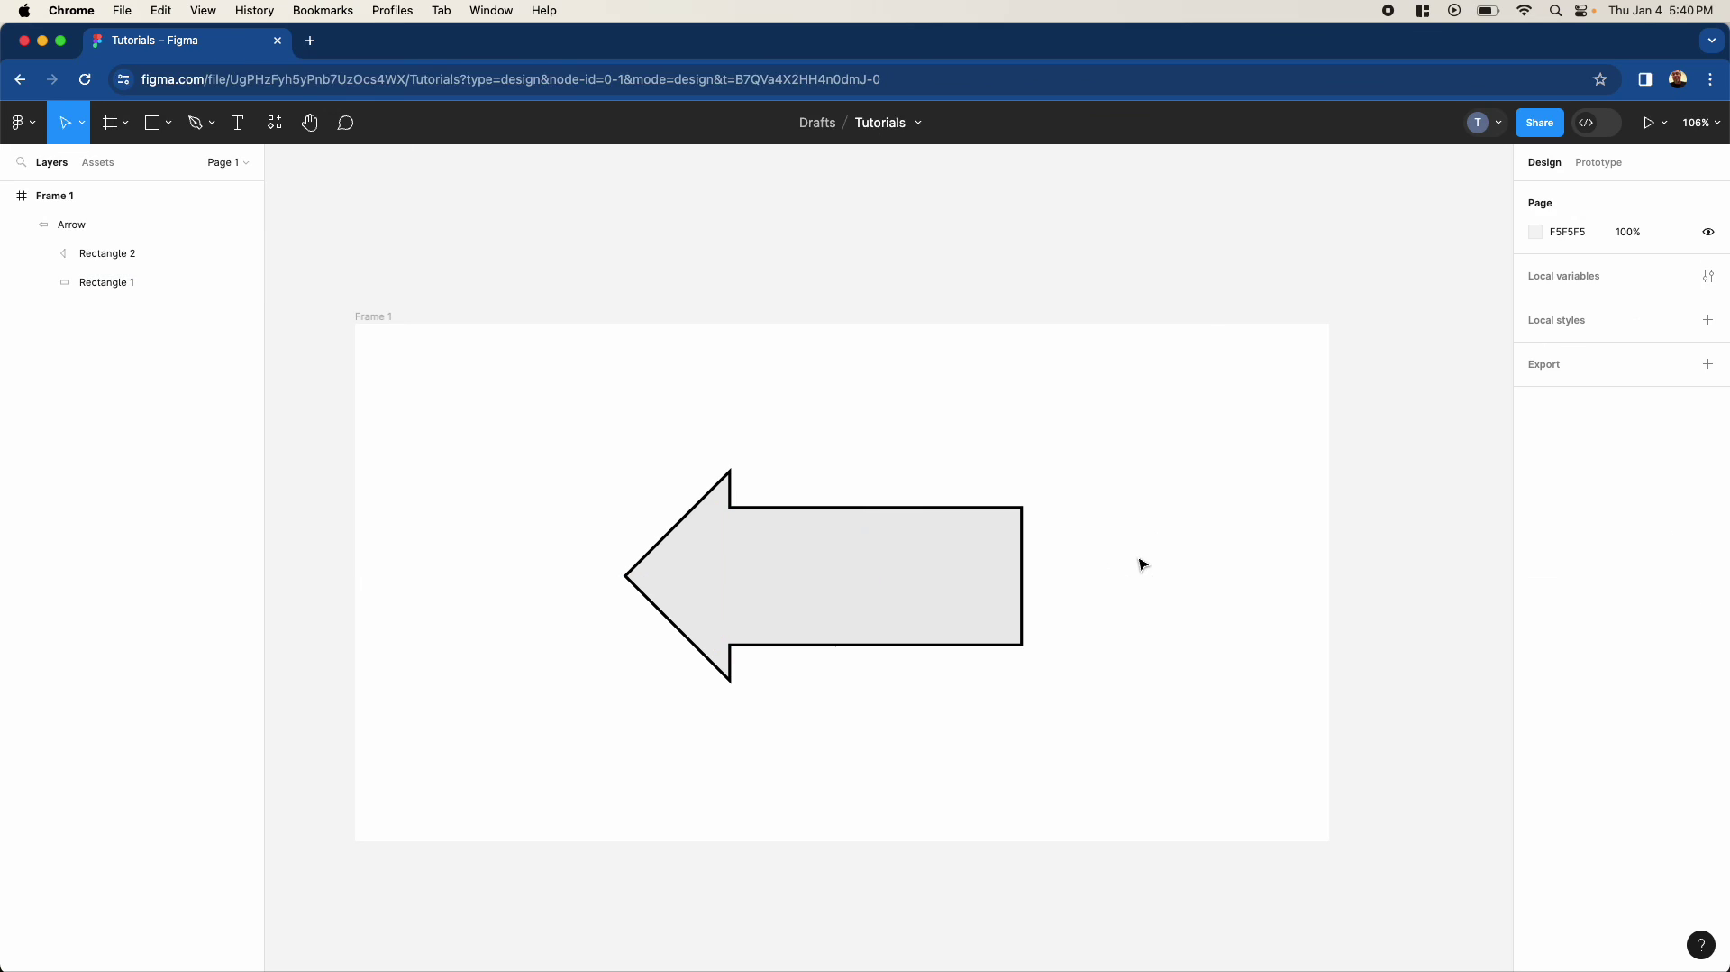
click(1018, 616)
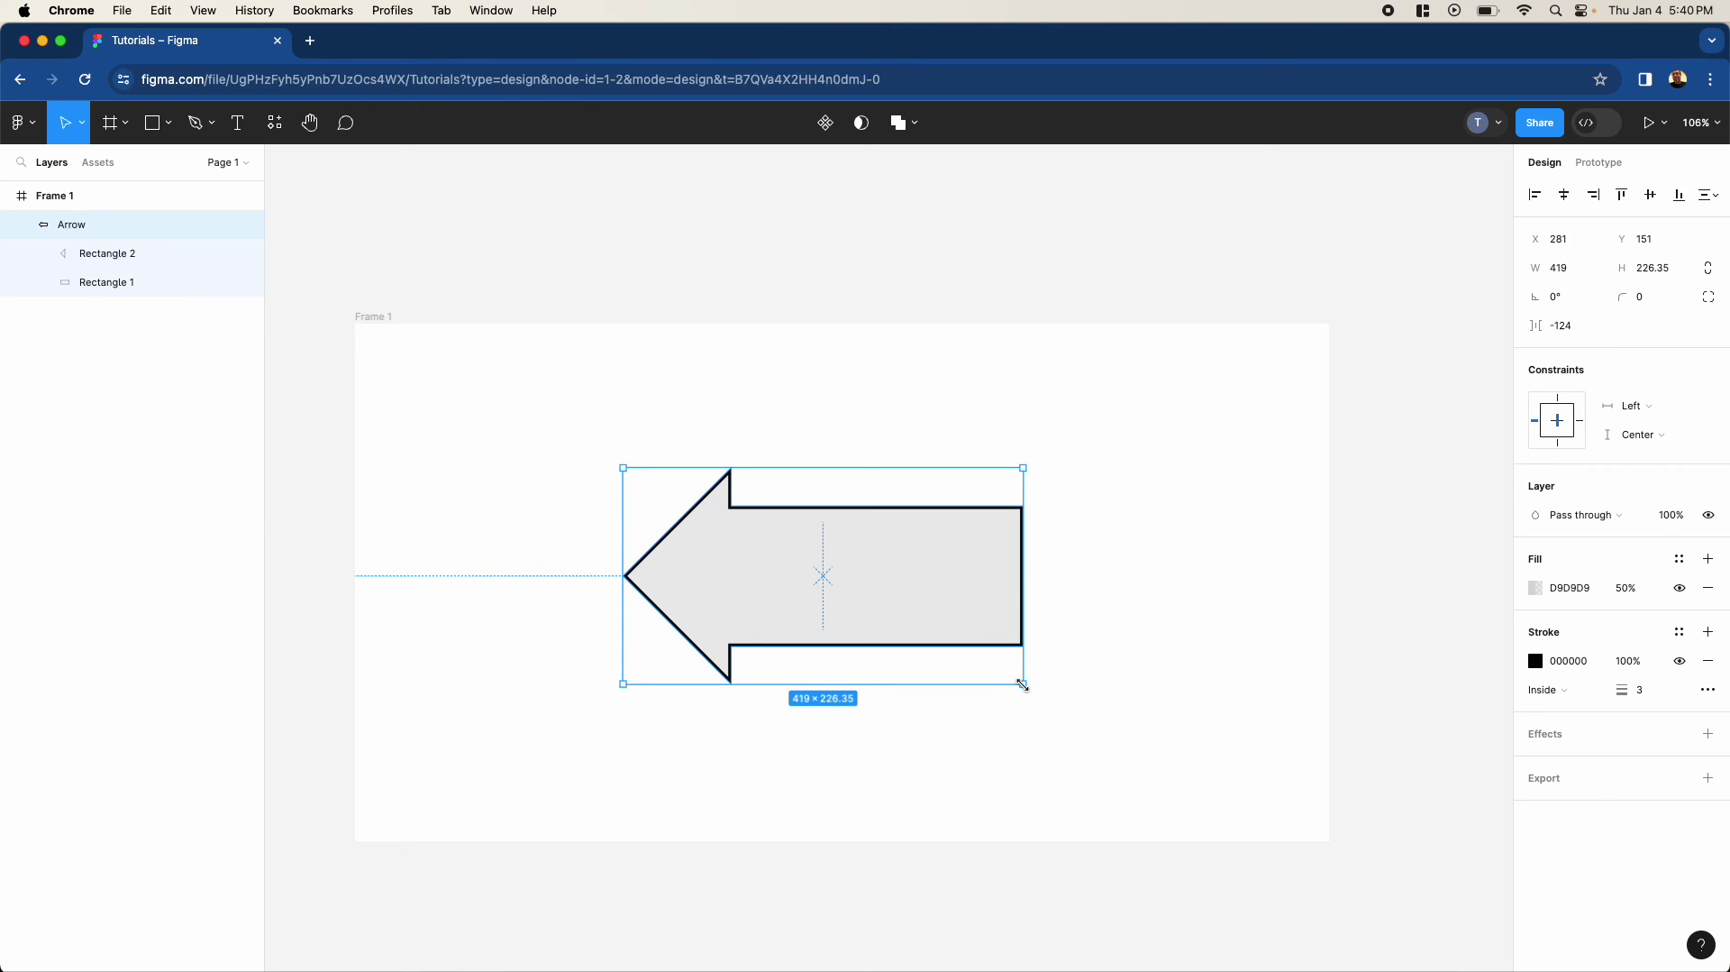
drag(1023, 684, 1160, 494)
double_click(694, 503)
click(1069, 624)
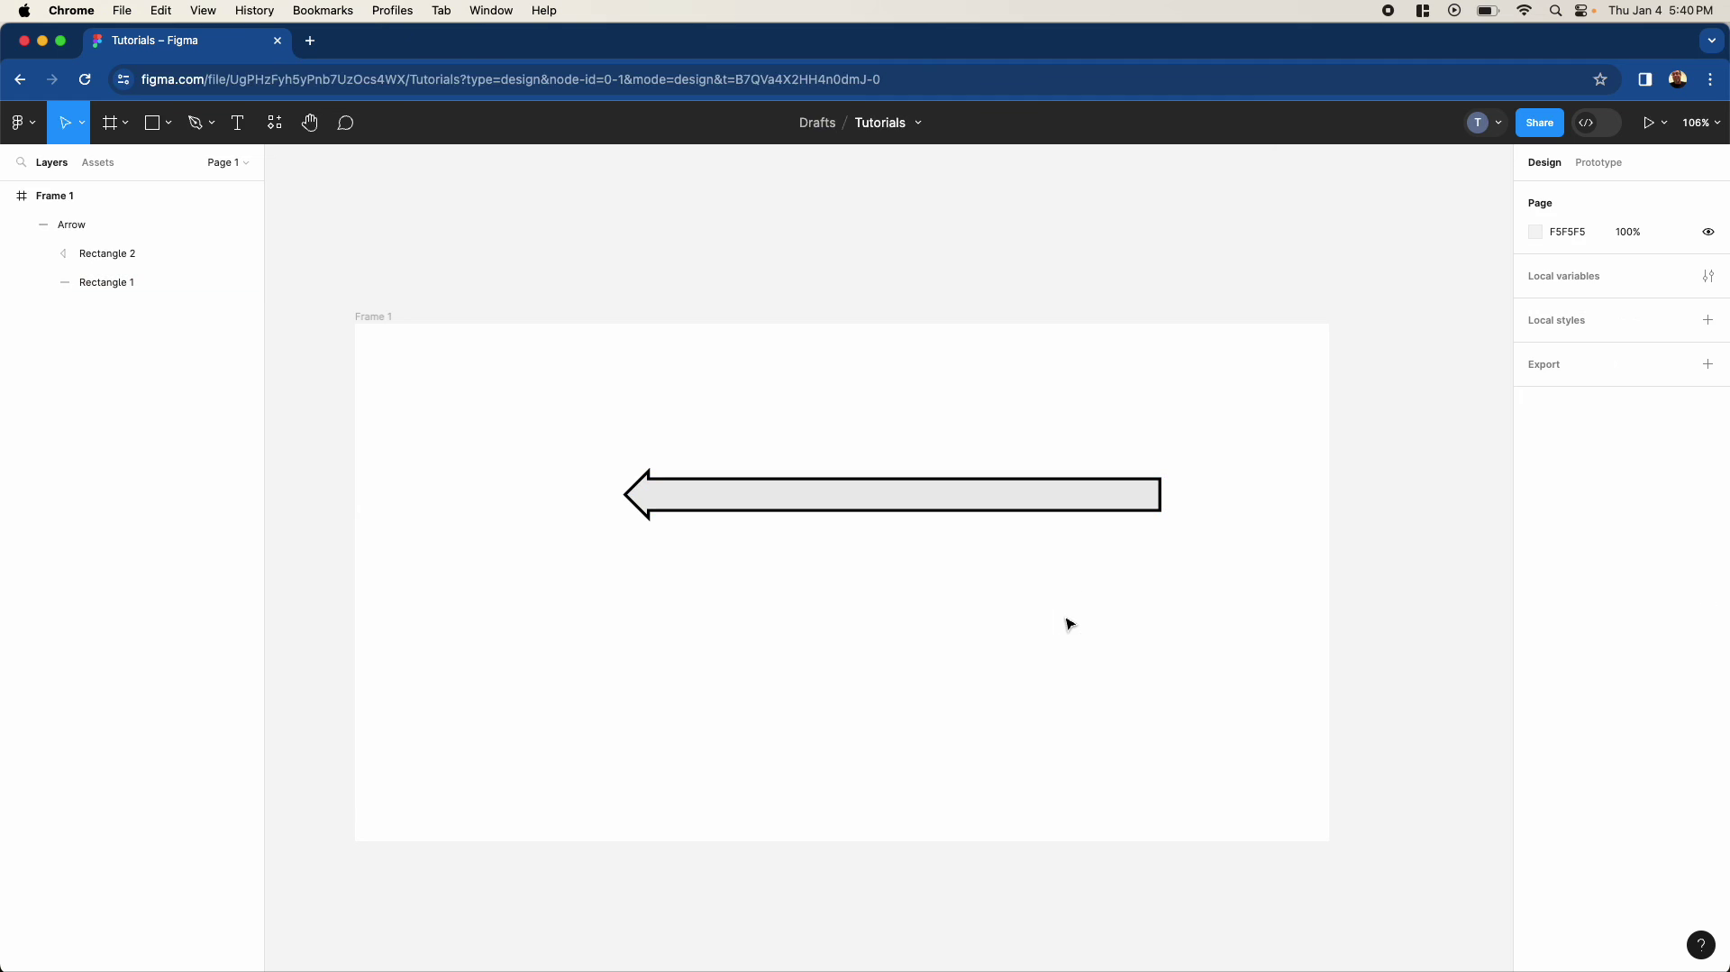